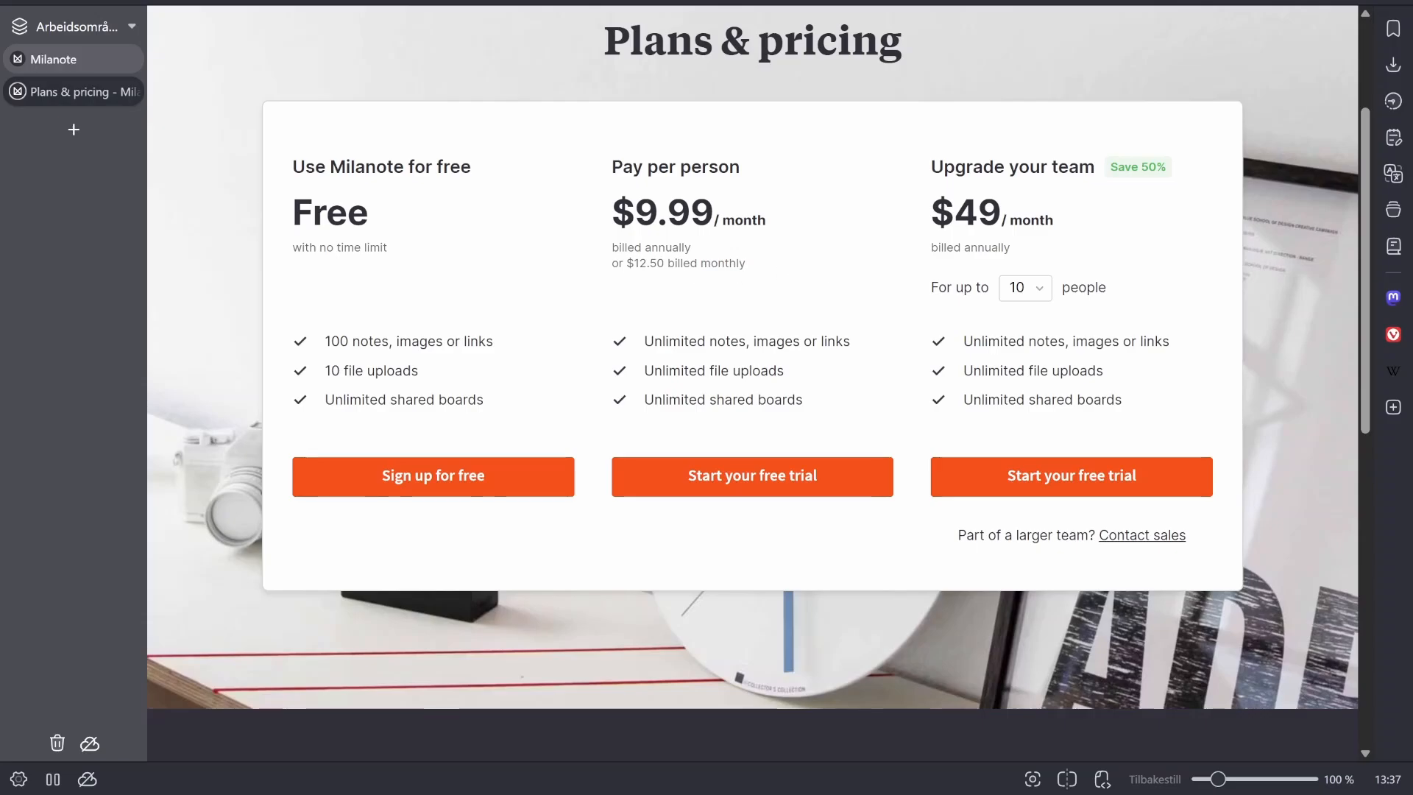
- Examine the annual and monthly prices of the pay-per-person plan on the pricing page
drag(664, 263, 634, 263)
click(638, 287)
drag(665, 265, 635, 265)
click(728, 293)
drag(580, 189, 714, 213)
click(582, 268)
drag(634, 263, 670, 263)
click(675, 281)
drag(639, 263, 683, 263)
click(773, 317)
- Compare the team plan's pricing for 50 people and for 10 people
click(1025, 288)
click(1030, 332)
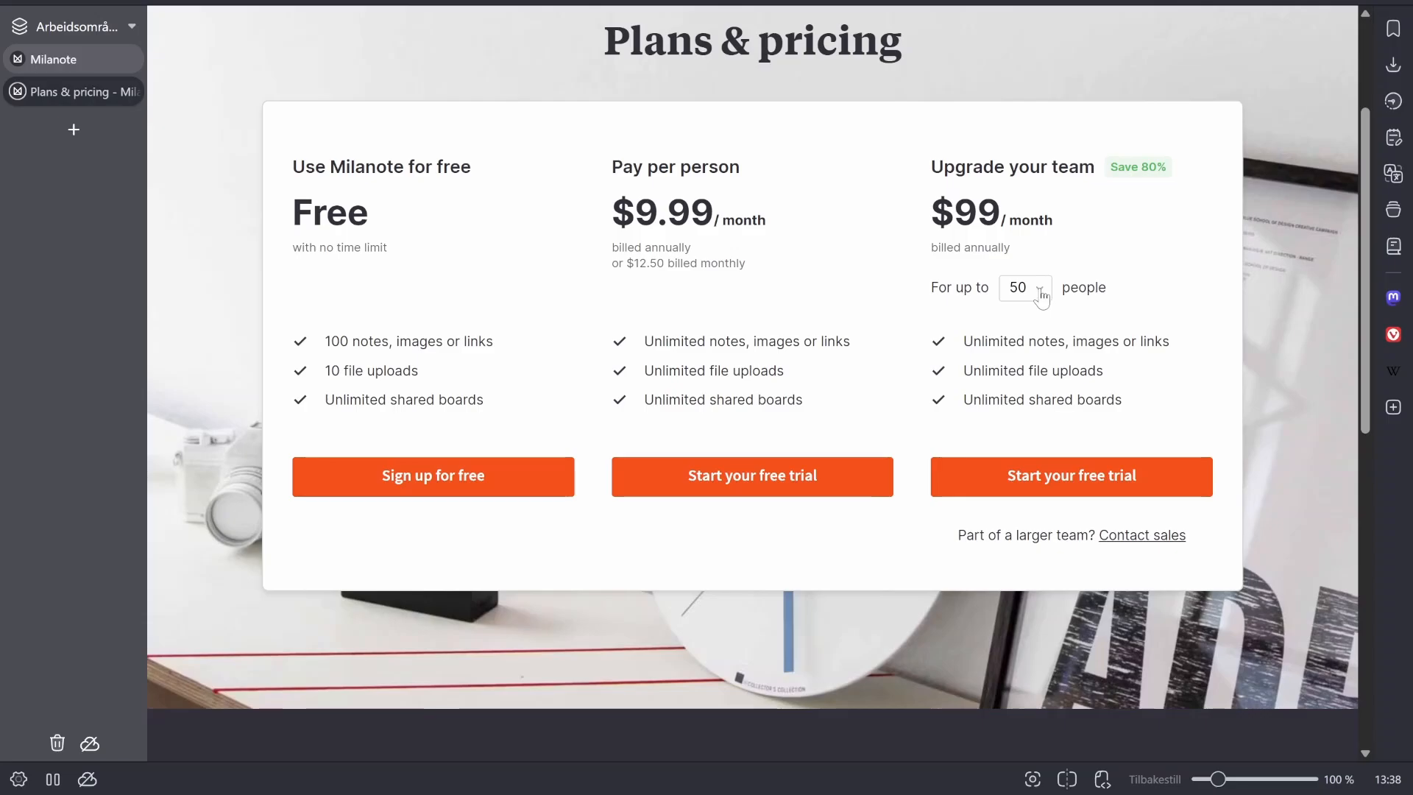
click(1033, 295)
click(1027, 306)
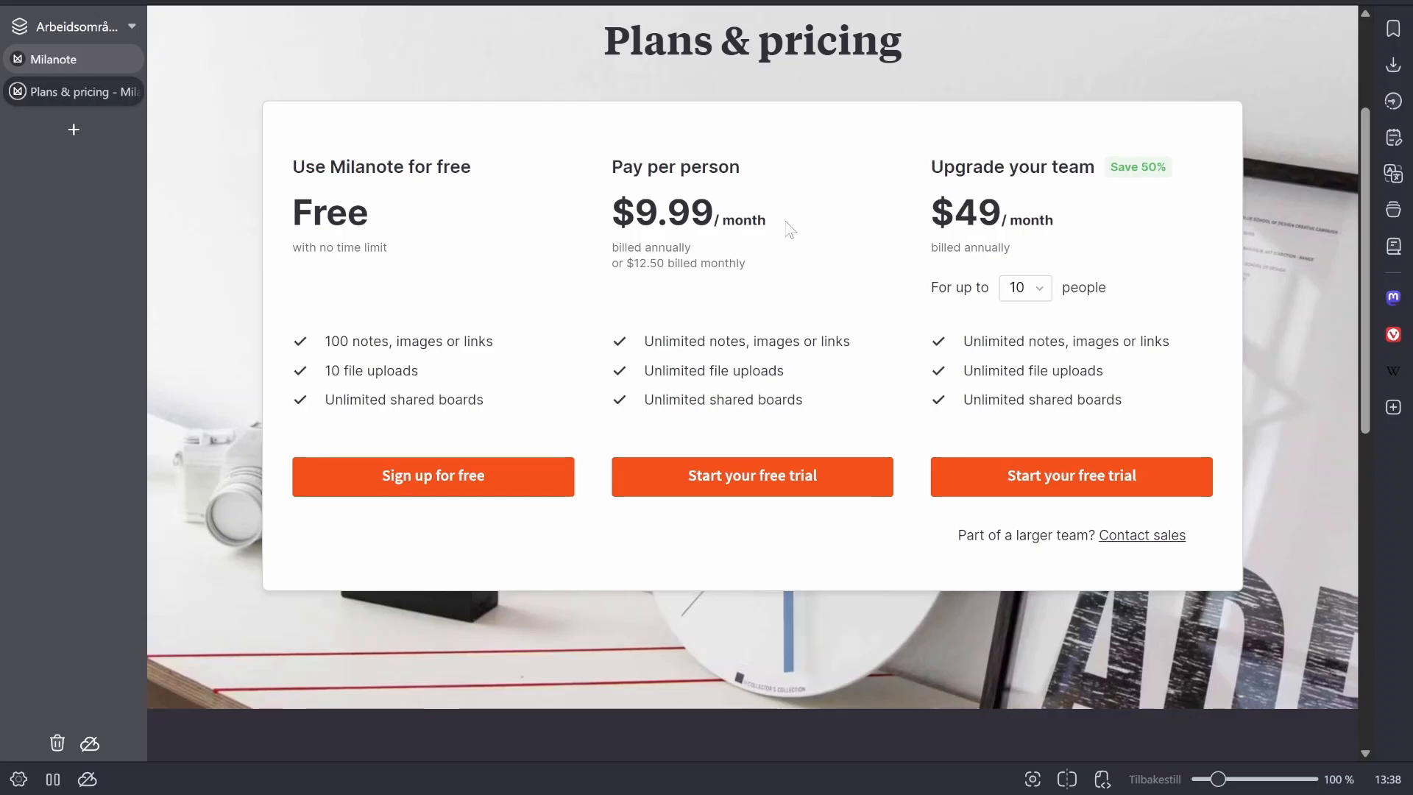
- Switch from the pricing page to the Milanote home board
click(62, 63)
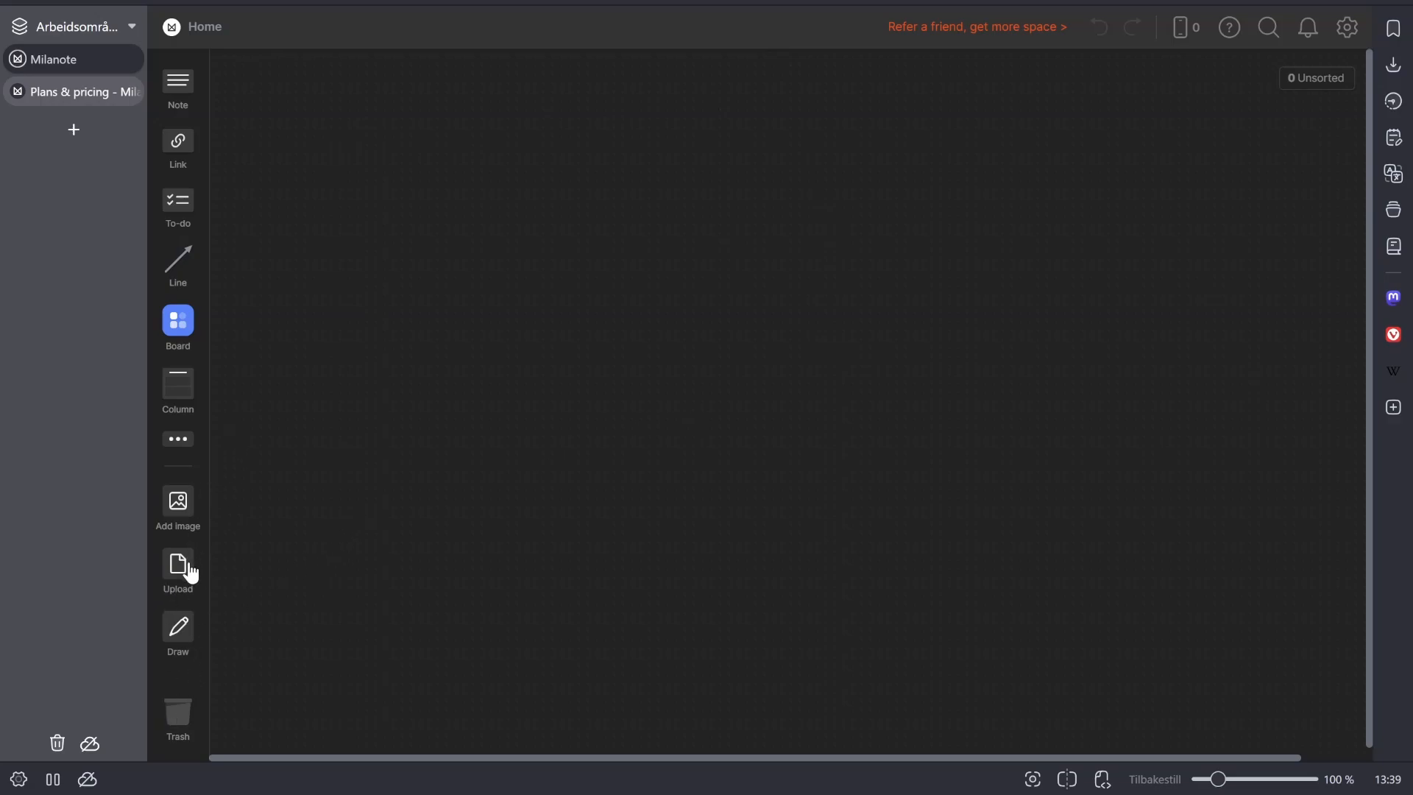
- Try freehand drawing on the home board, undoing the first sketch and discarding the second
click(181, 628)
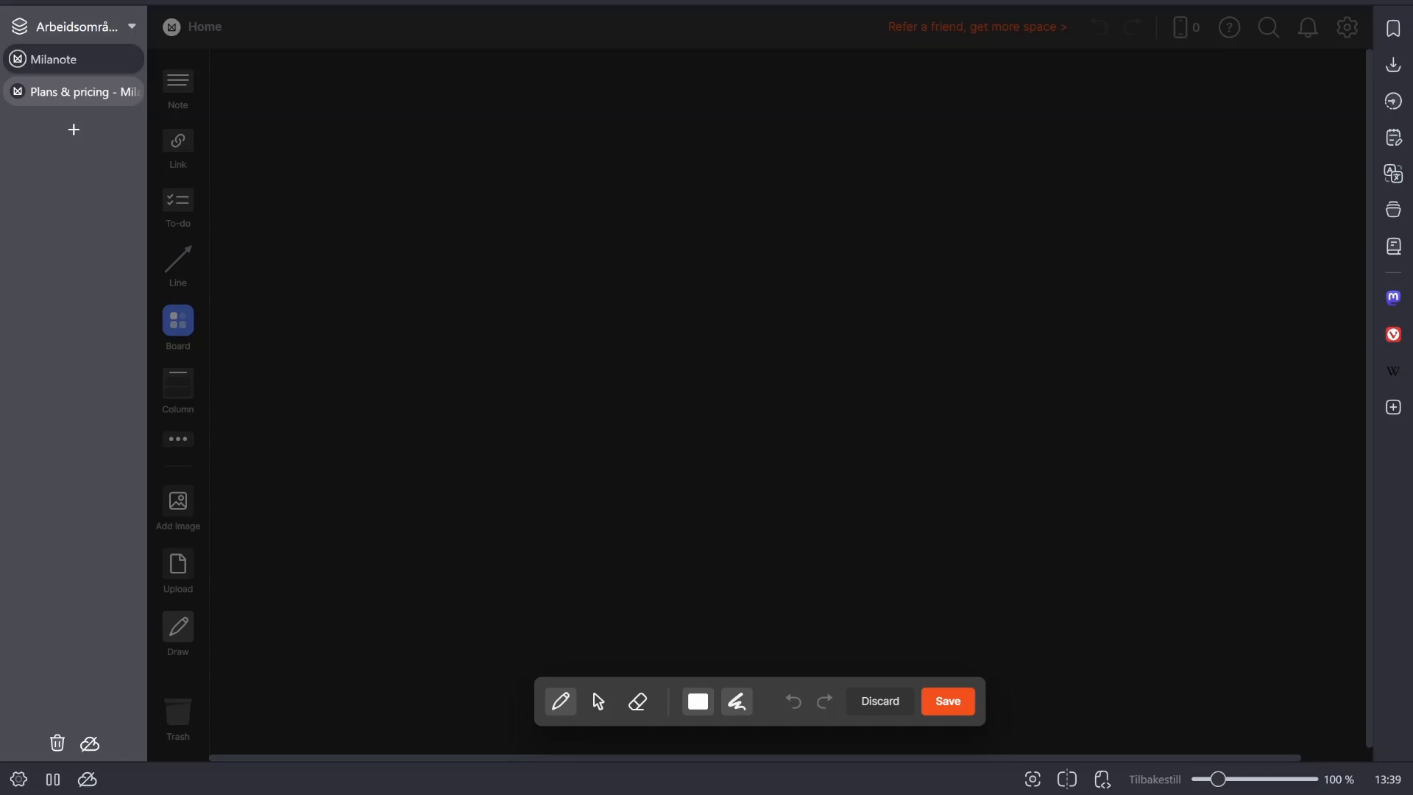
mouse_move(550, 349)
mouse_down()
mouse_move(587, 362)
mouse_move(822, 309)
mouse_move(534, 392)
mouse_move(778, 425)
mouse_up()
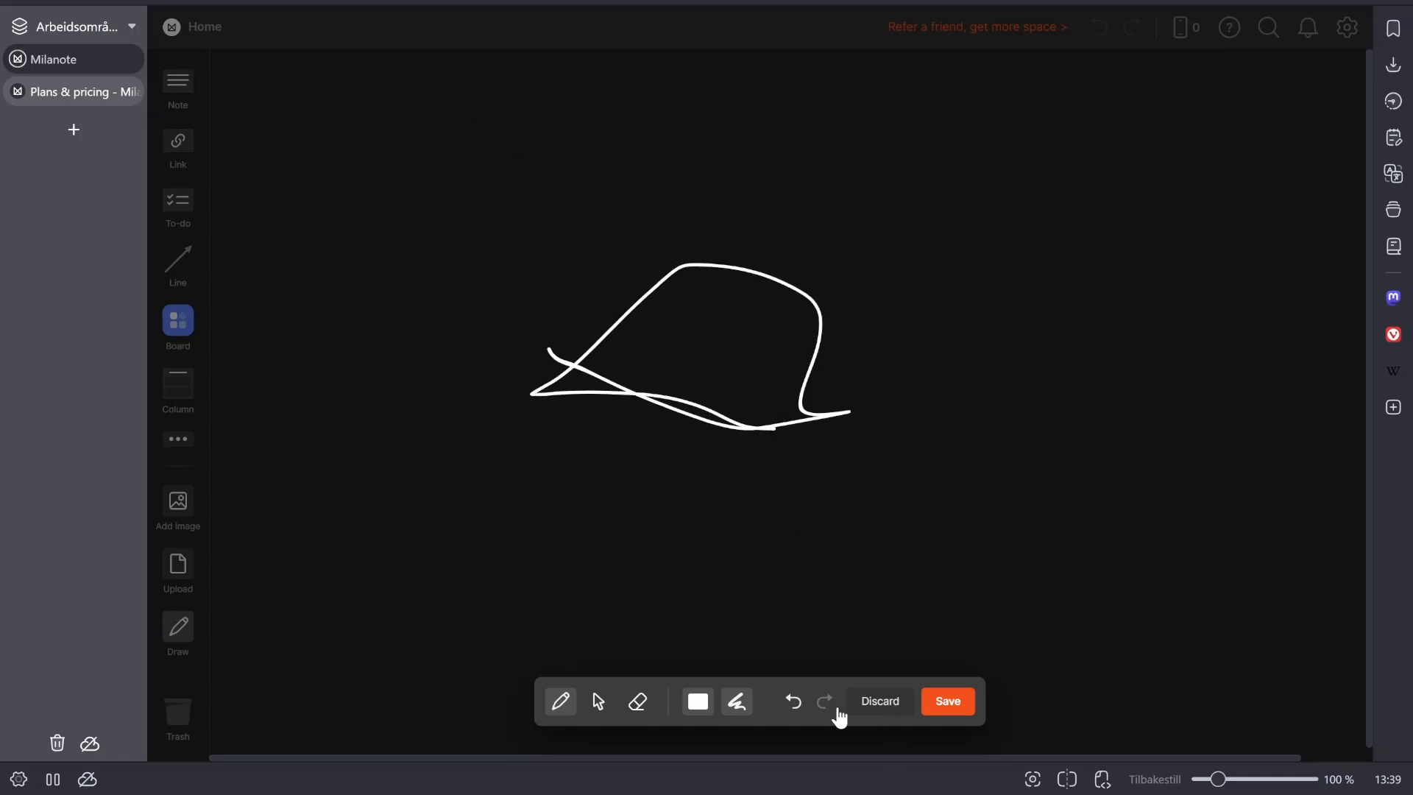
click(801, 702)
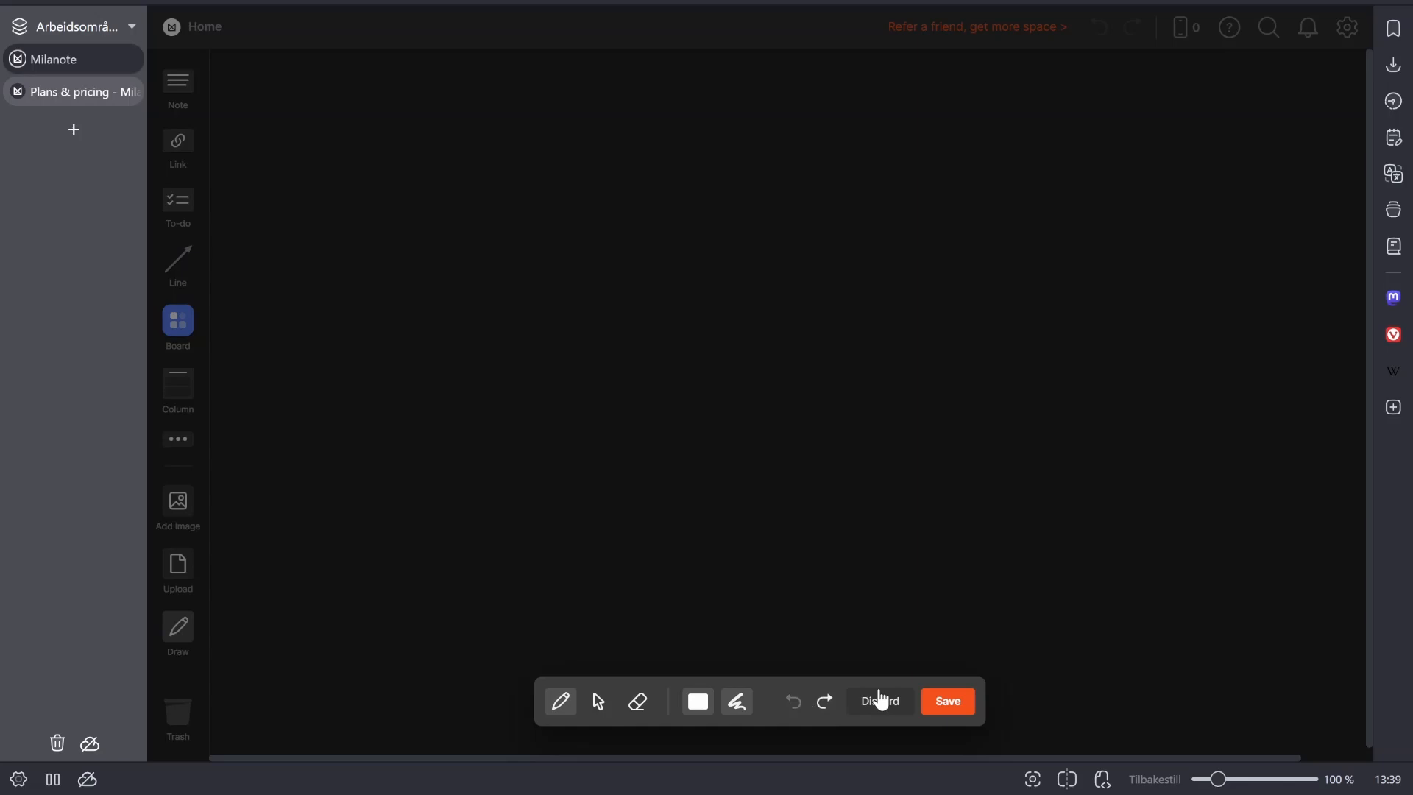
mouse_move(719, 484)
mouse_down()
mouse_move(1001, 413)
mouse_move(772, 320)
mouse_move(876, 404)
mouse_move(555, 340)
mouse_move(695, 361)
mouse_up()
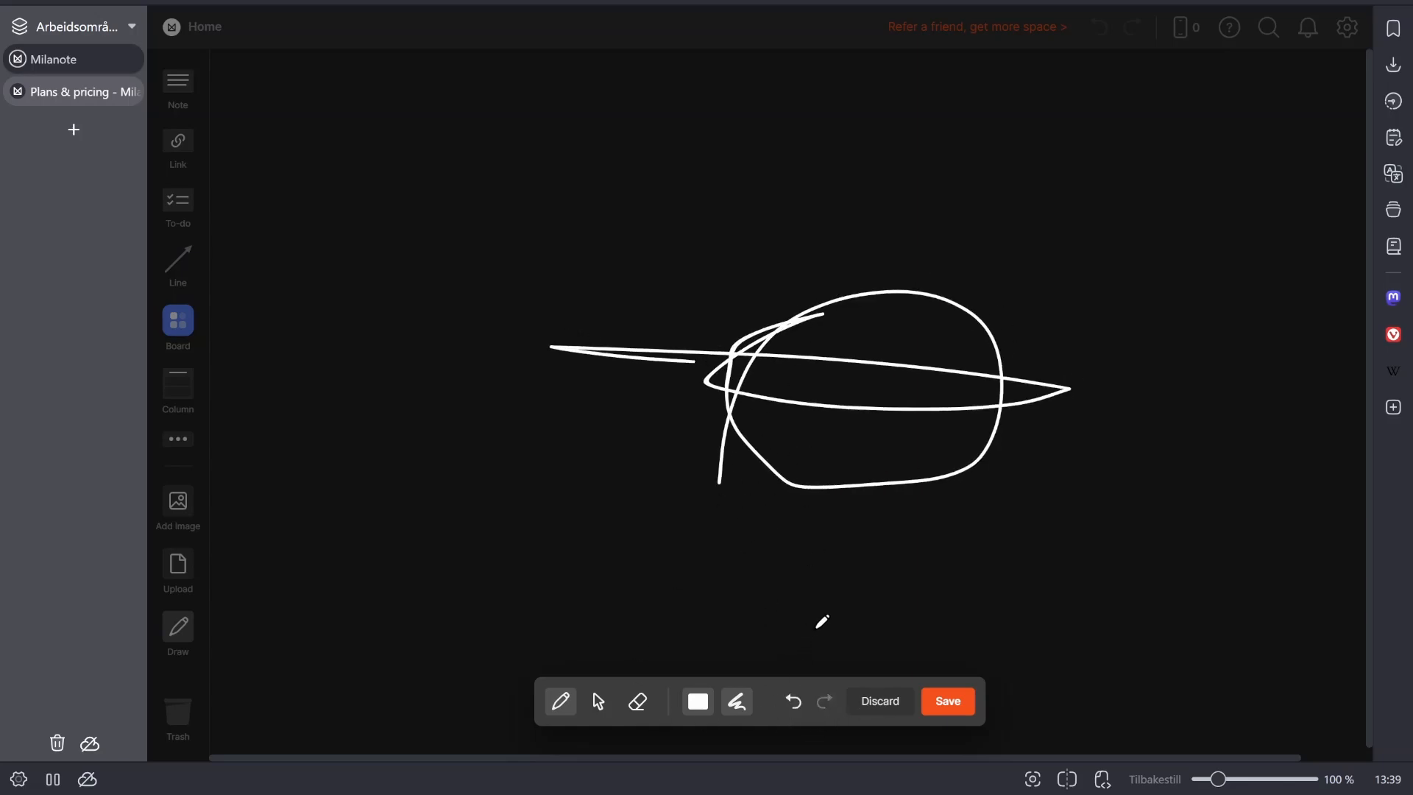
click(868, 708)
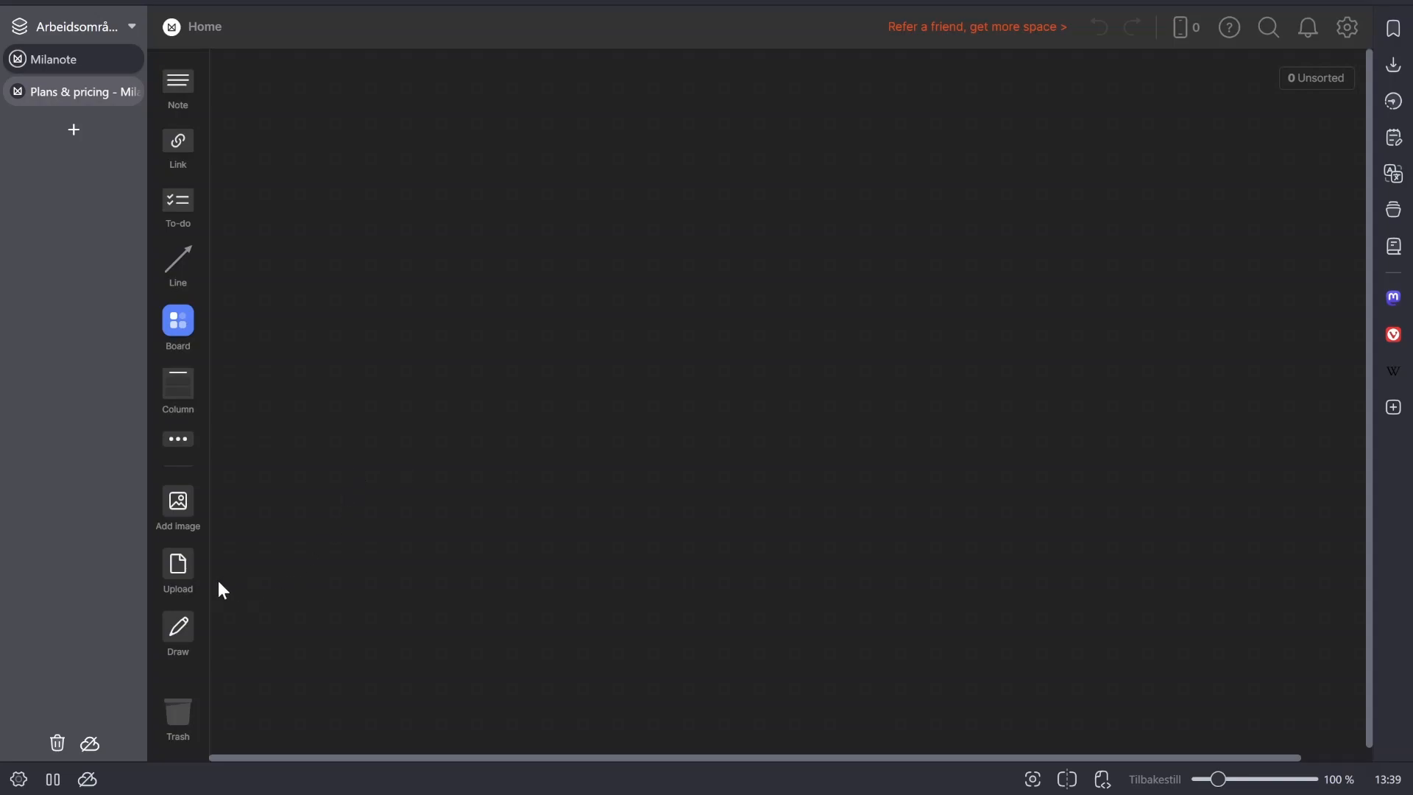
- Draw a freehand letter D on the home board and discard the drawing
click(178, 627)
drag(674, 278, 674, 464)
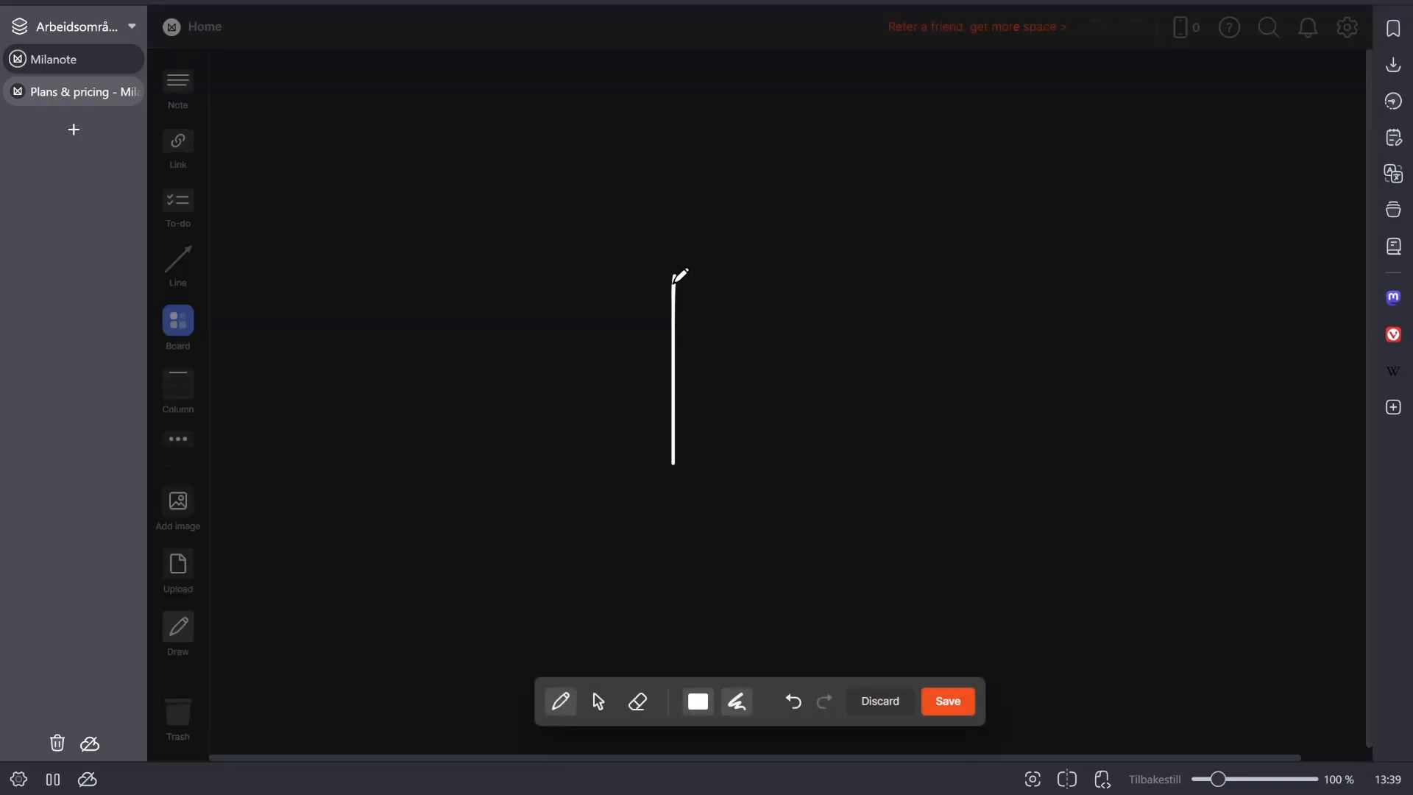
mouse_move(676, 279)
mouse_down()
mouse_move(788, 298)
mouse_move(745, 430)
mouse_move(686, 458)
mouse_up()
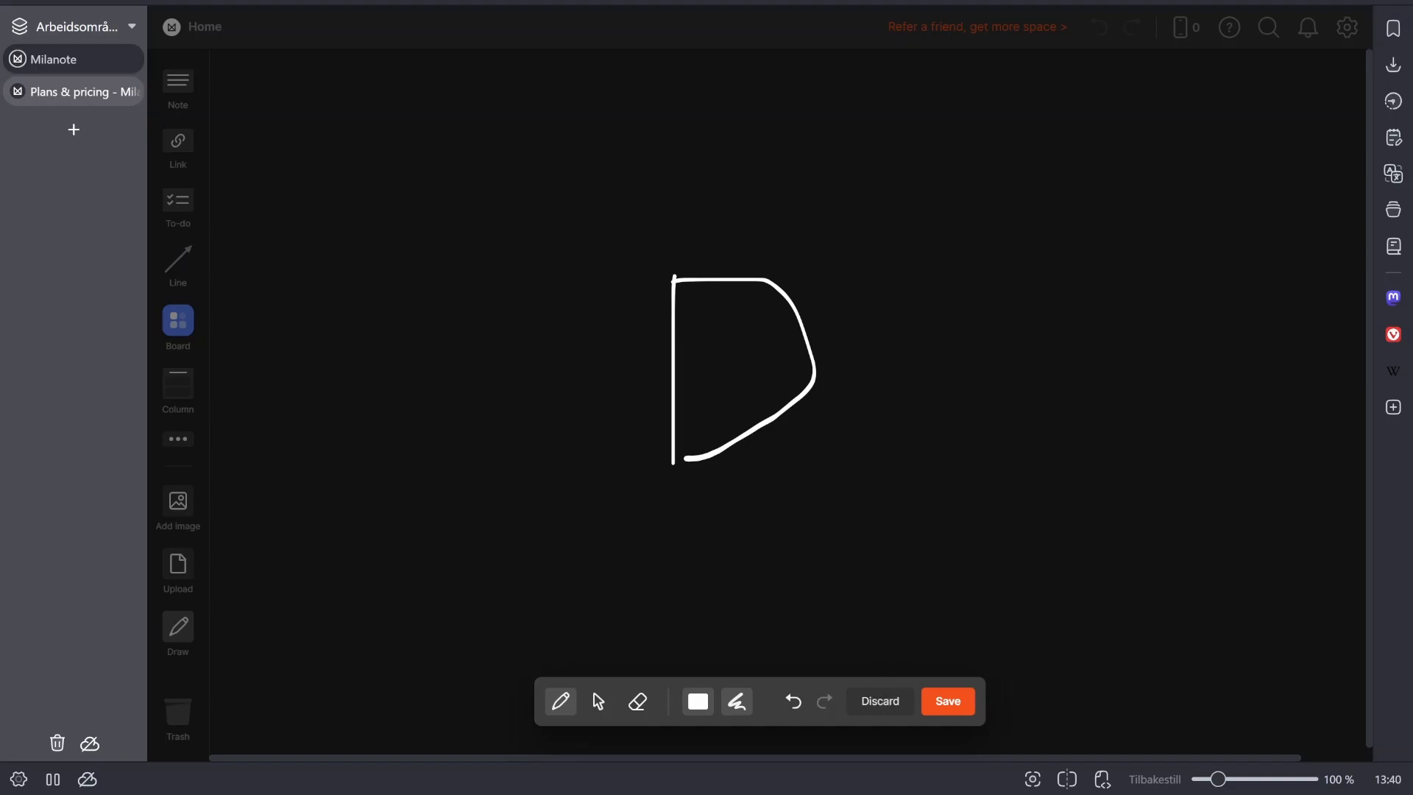
click(879, 704)
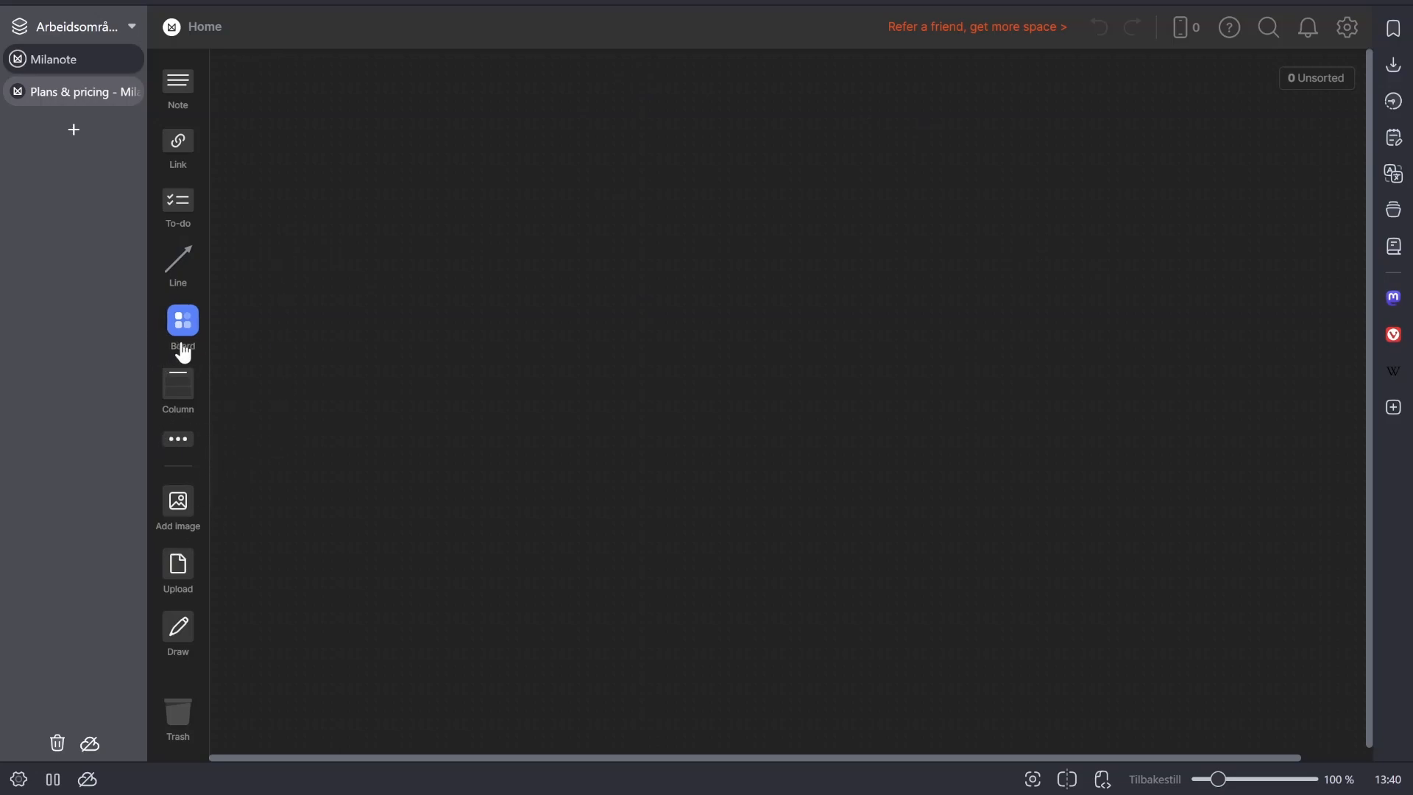
- Add a new board to the middle of the home canvas and name it "Projects"
drag(193, 340, 600, 352)
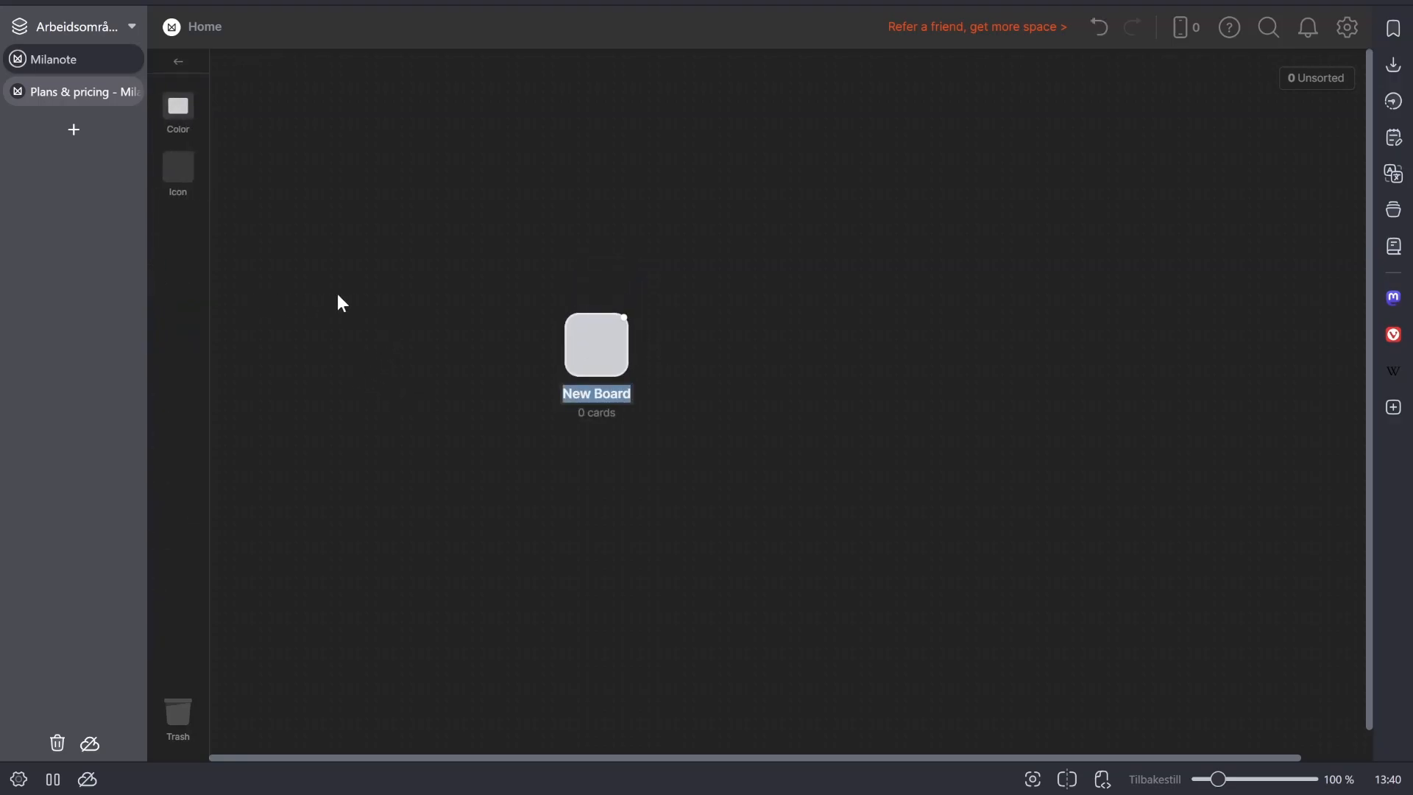
text(Pr)
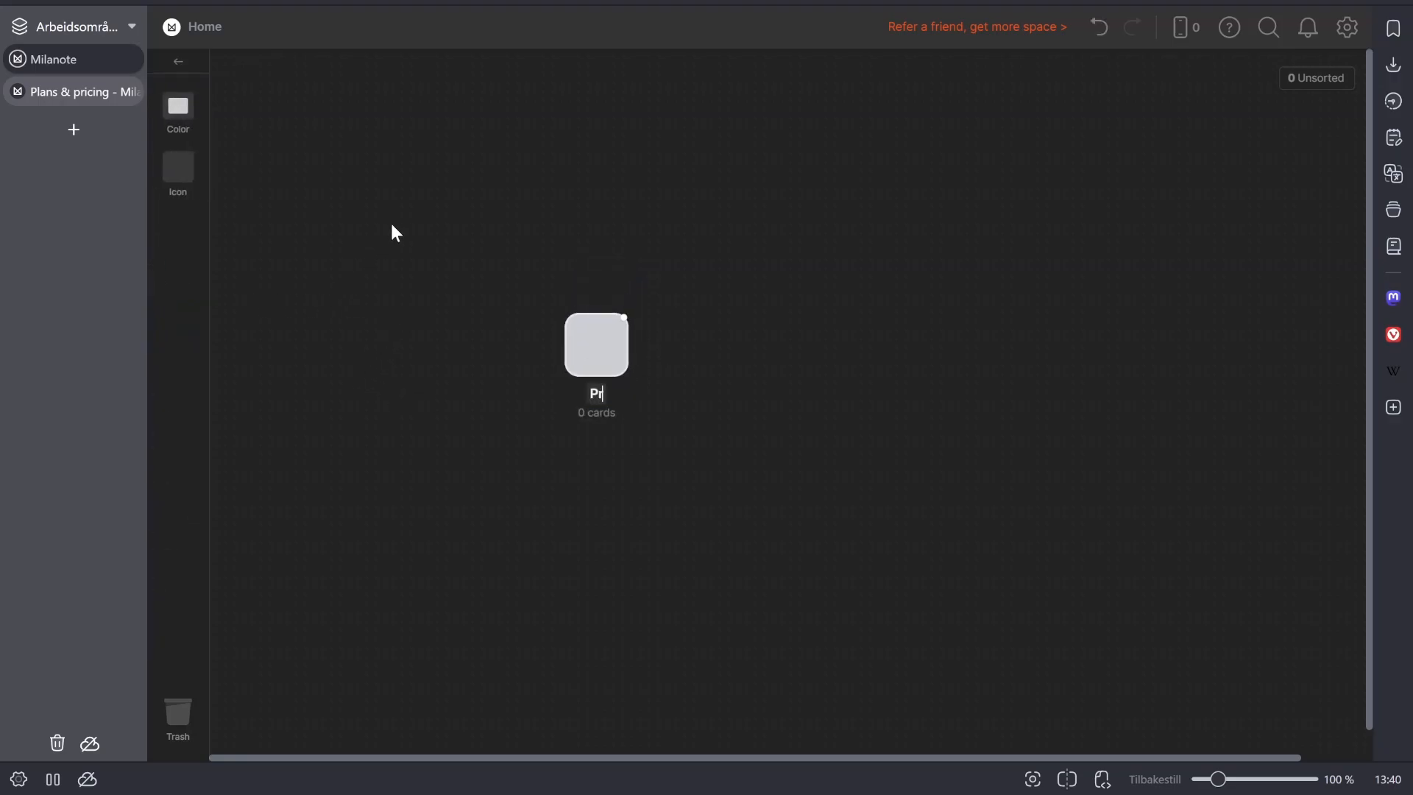
text(ojects)
key(Return)
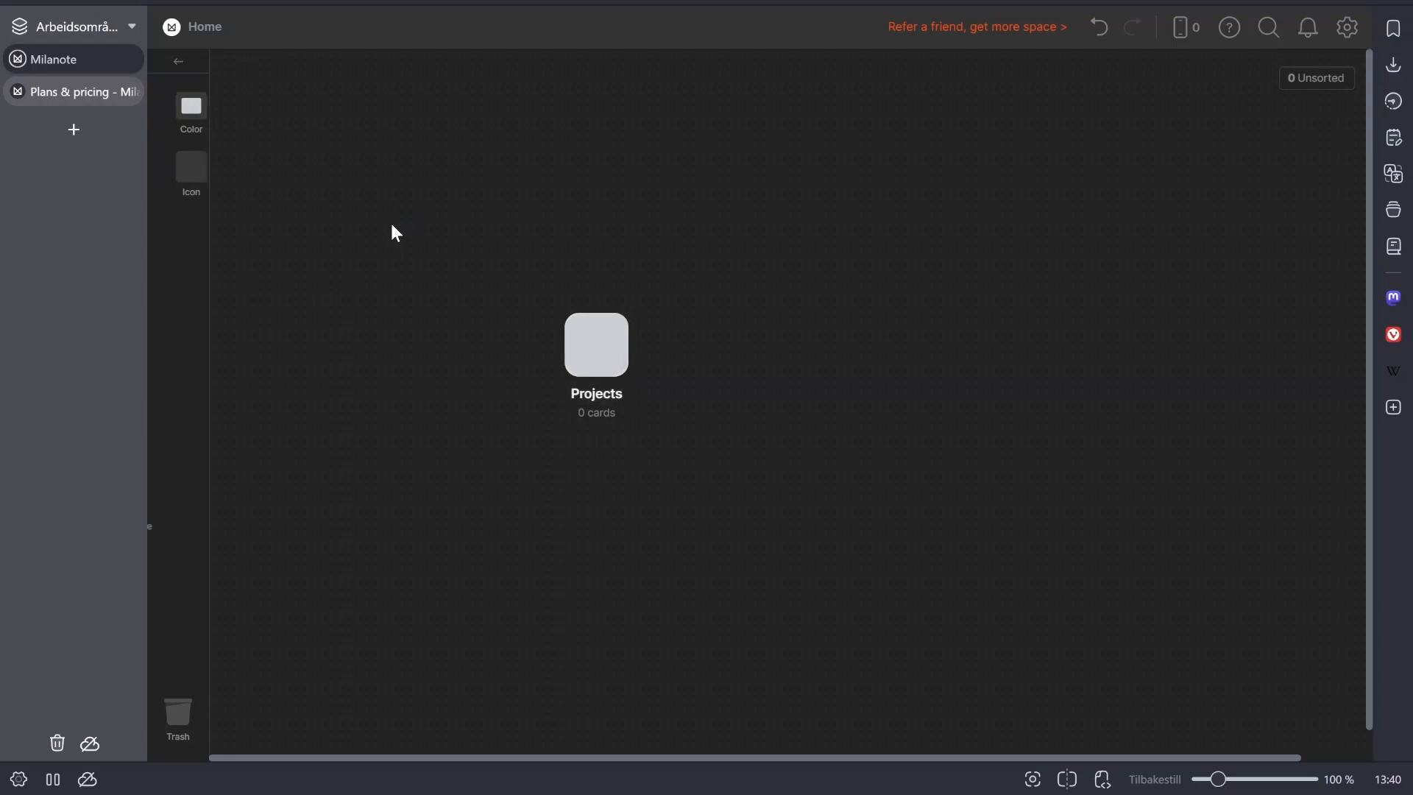
- Add a second board beside Projects and name it "Areas"
drag(189, 329, 746, 355)
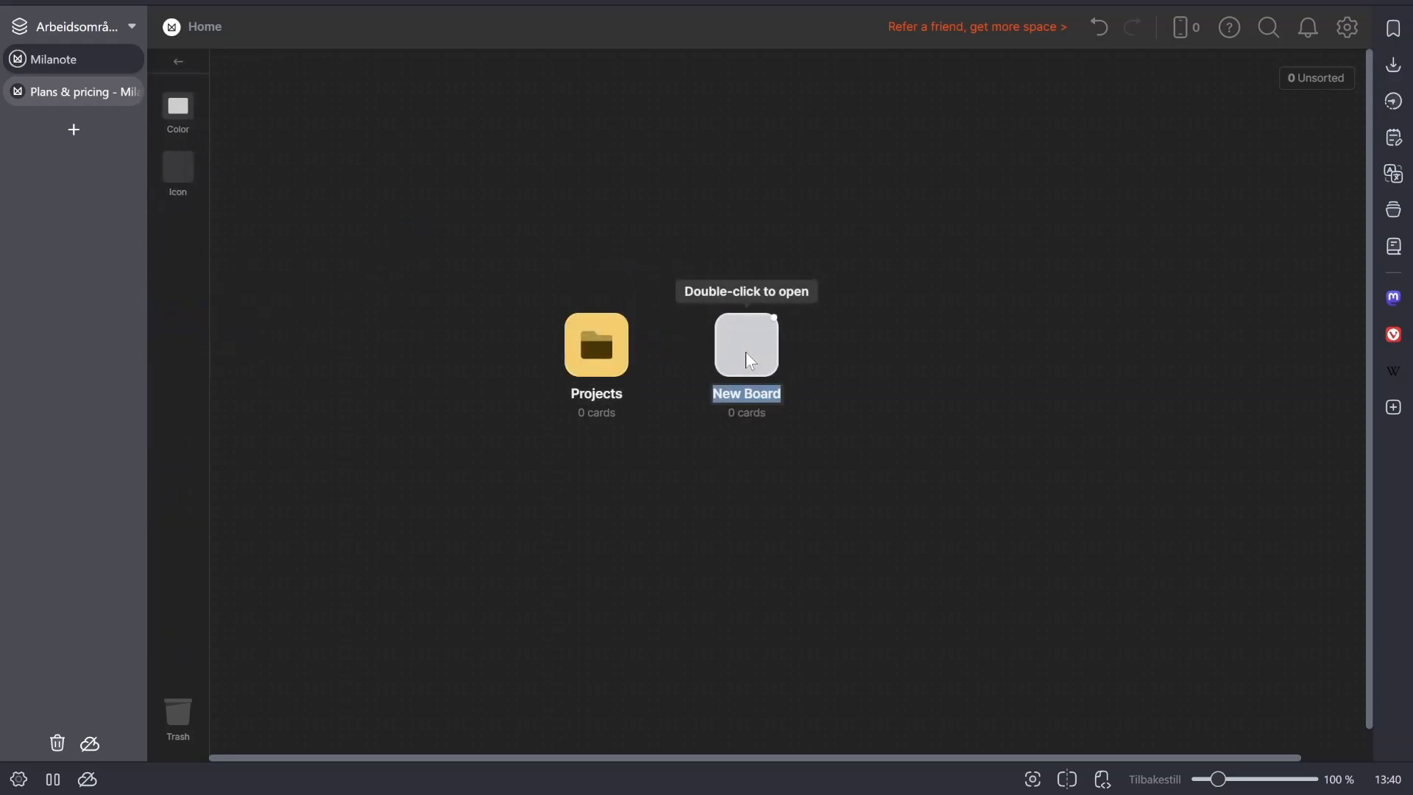
text(ARe)
key(BackSpace)
key(BackSpace)
text(reas)
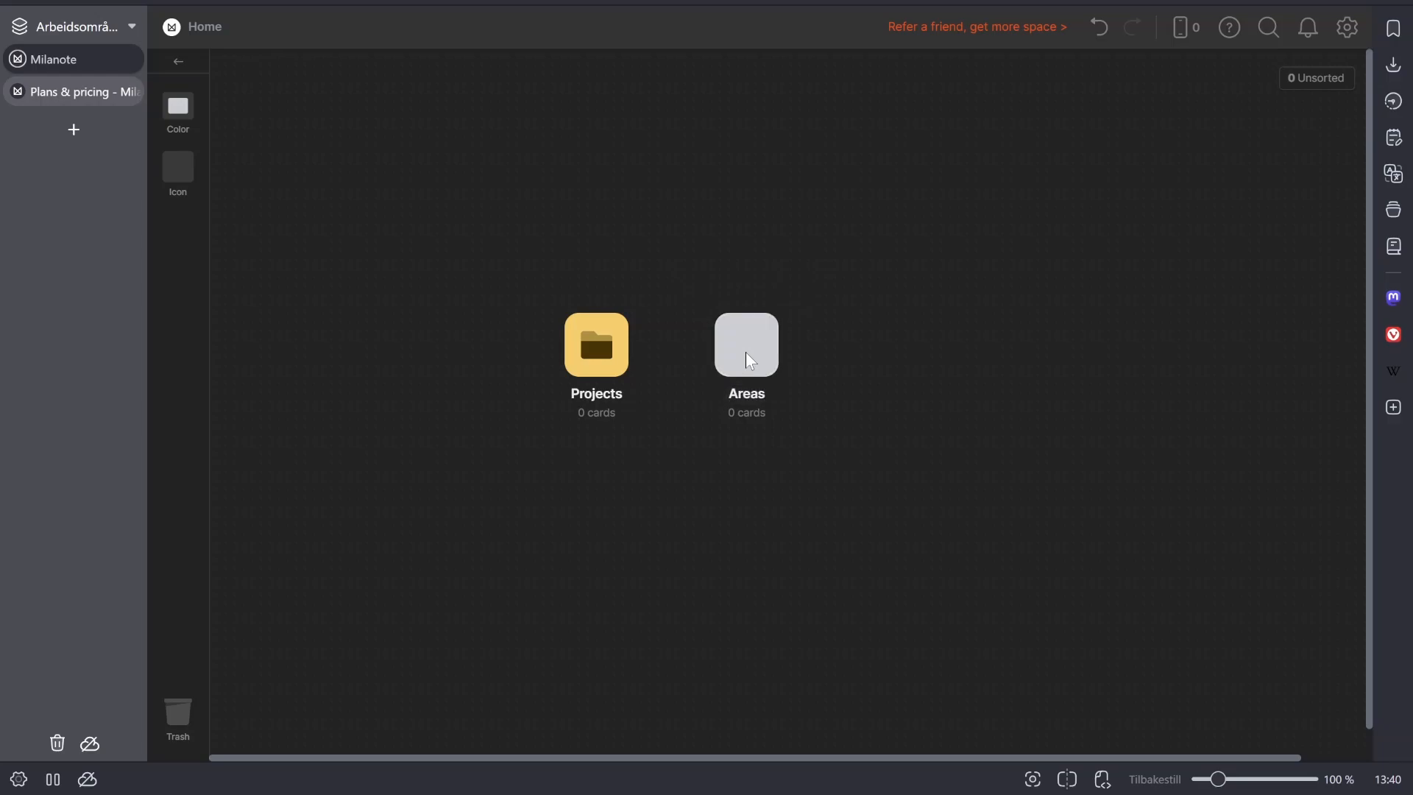
key(Return)
- Add a third board beside Areas and name it "resources"
drag(190, 336, 889, 357)
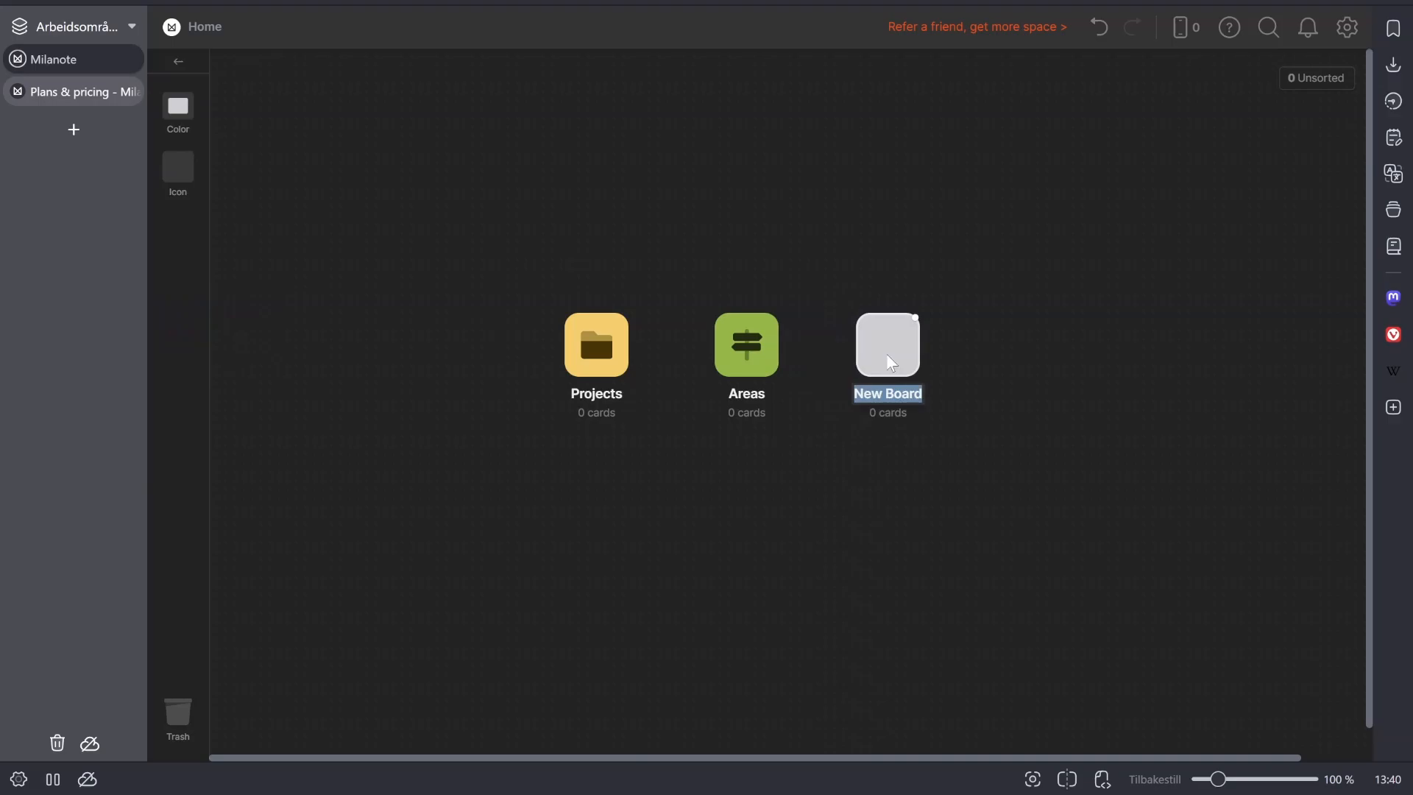
text(resource)
text(s)
key(Return)
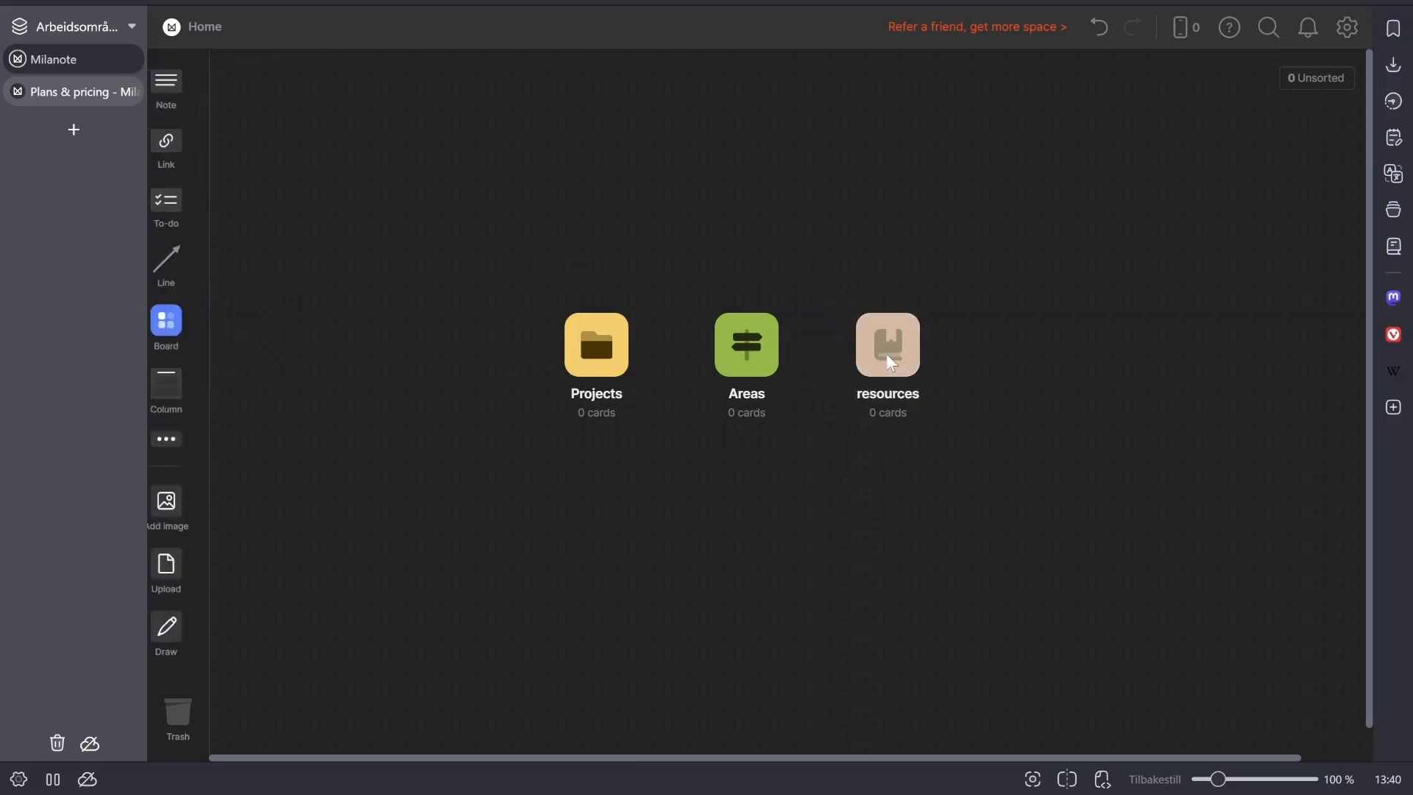
- Add a fourth board at the end of the row and name it "Archive"
drag(182, 321, 1045, 362)
text(Archive)
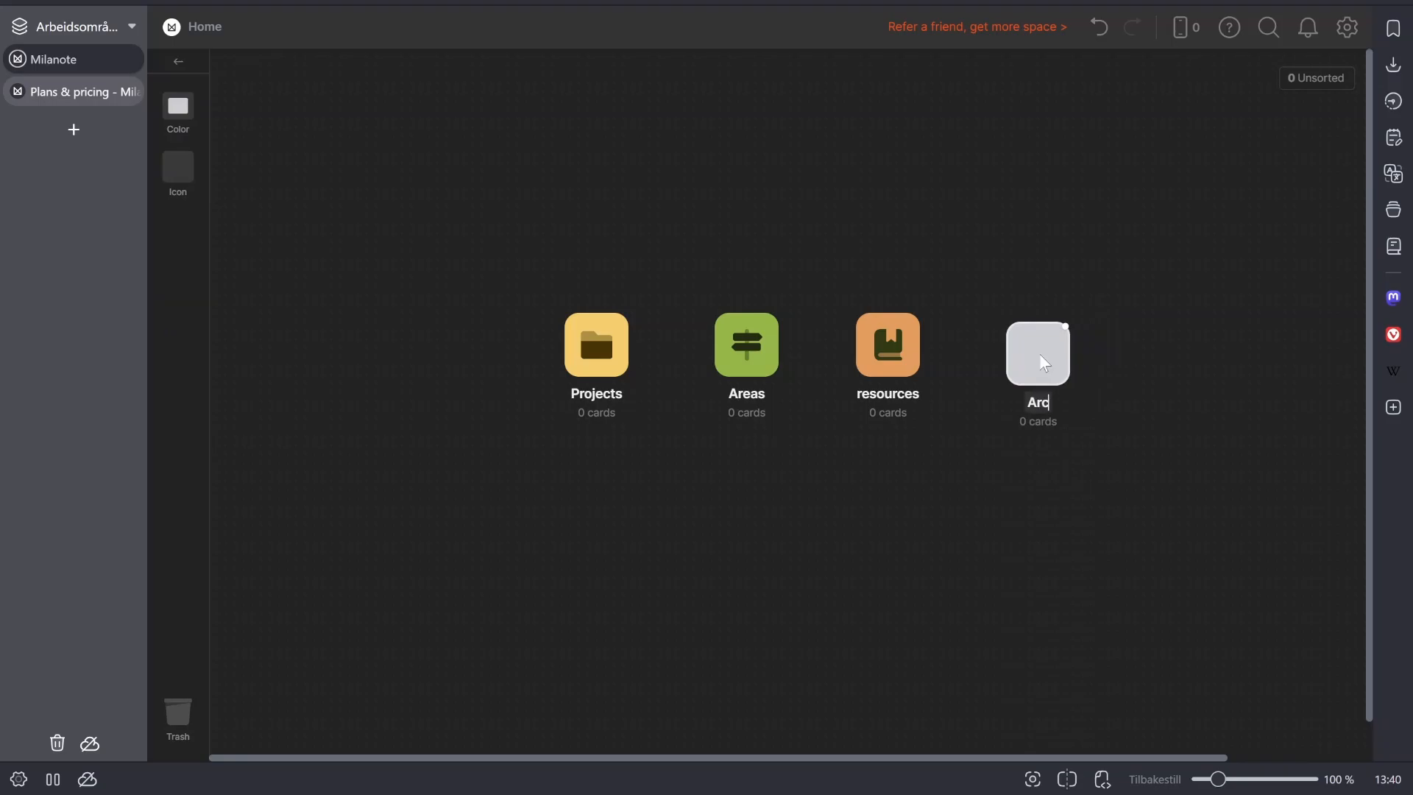
key(Return)
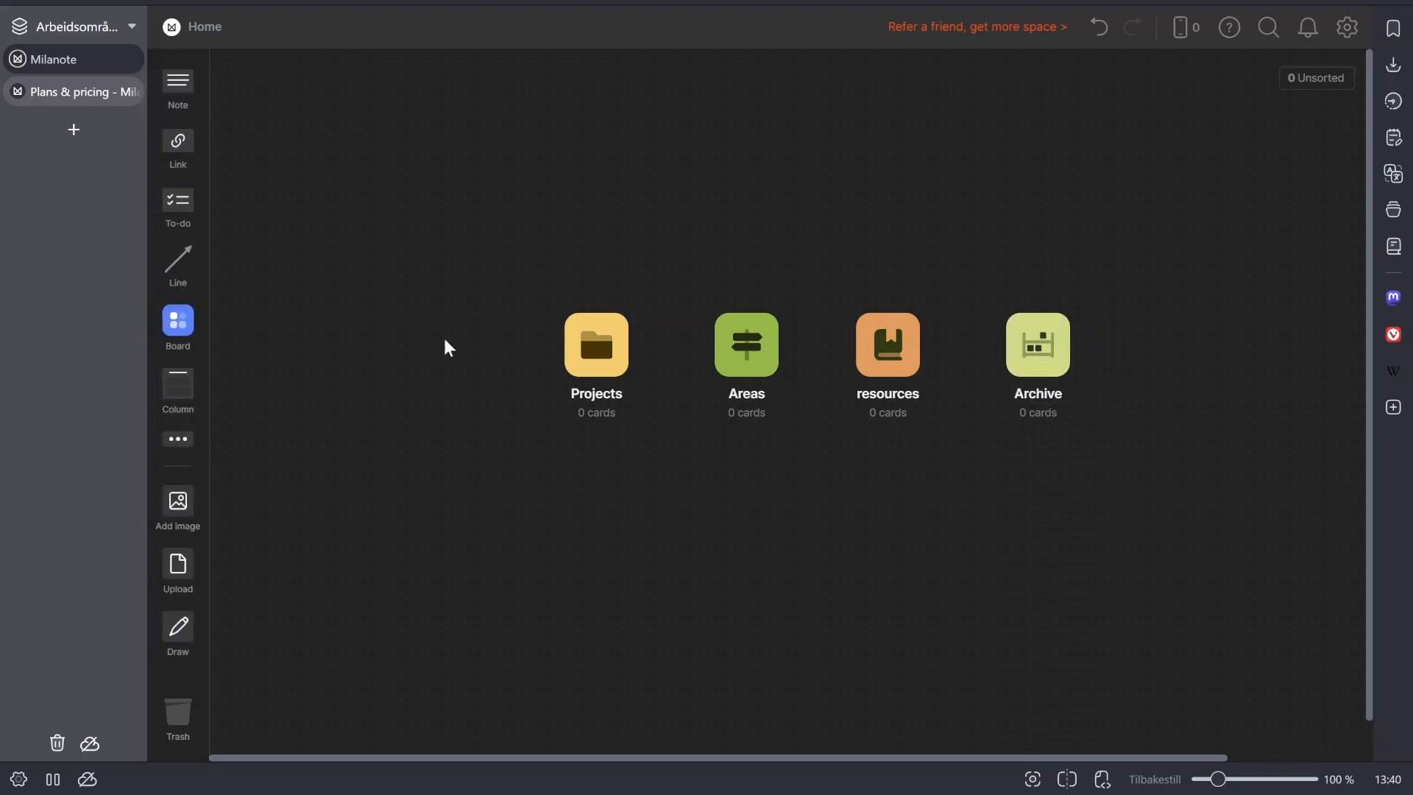
- Connect the Projects, Areas, resources and Archive boards with lines
drag(404, 253, 1199, 404)
right_click(913, 363)
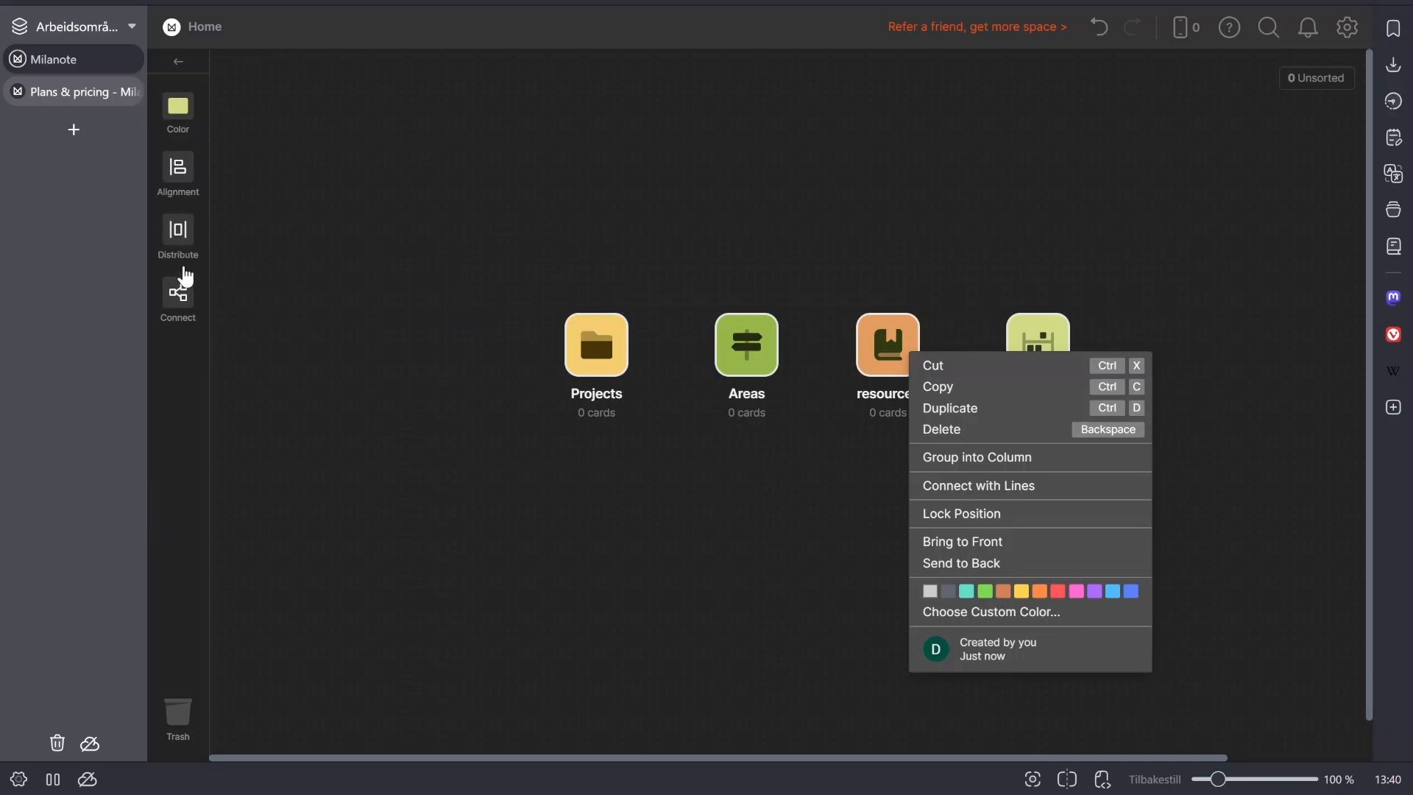
click(184, 301)
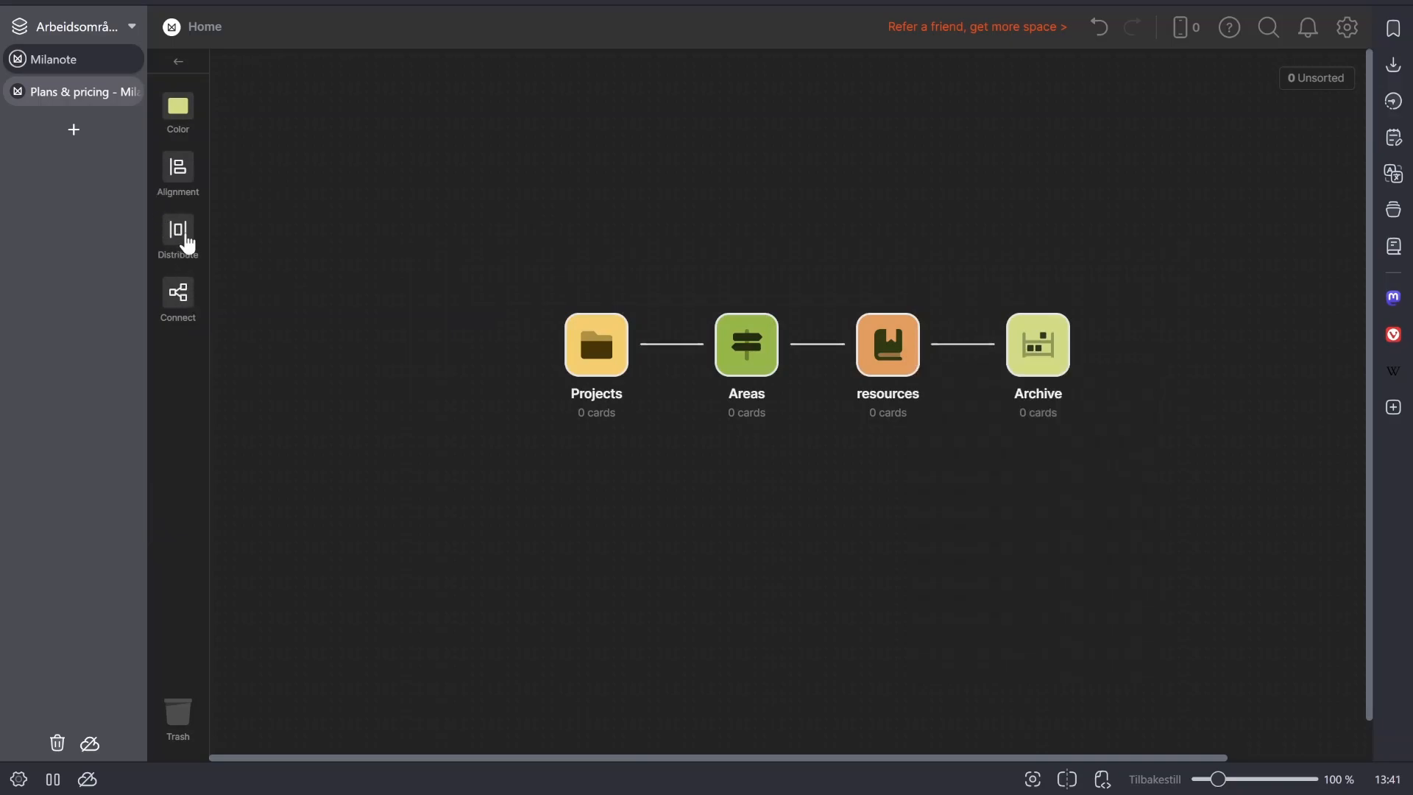
click(188, 184)
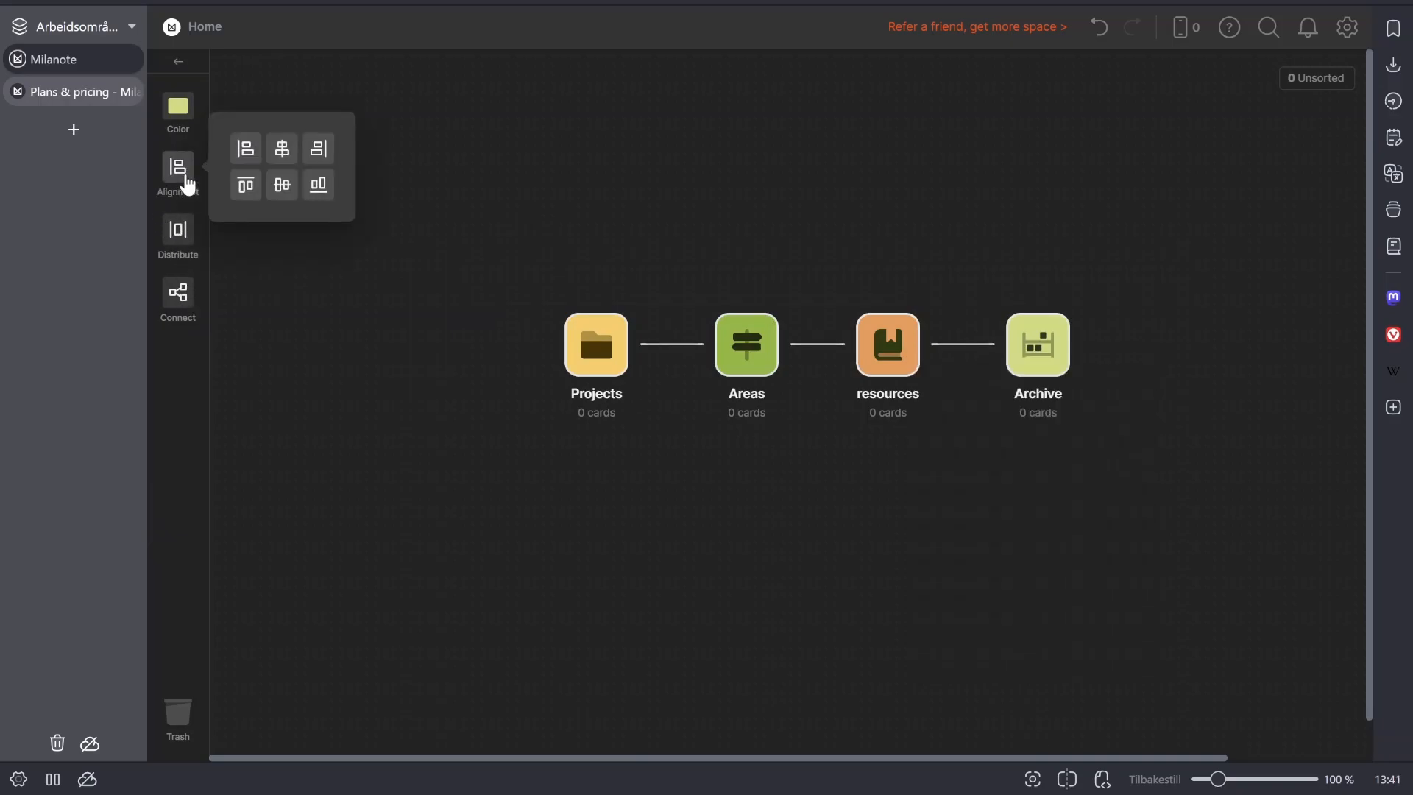
click(318, 373)
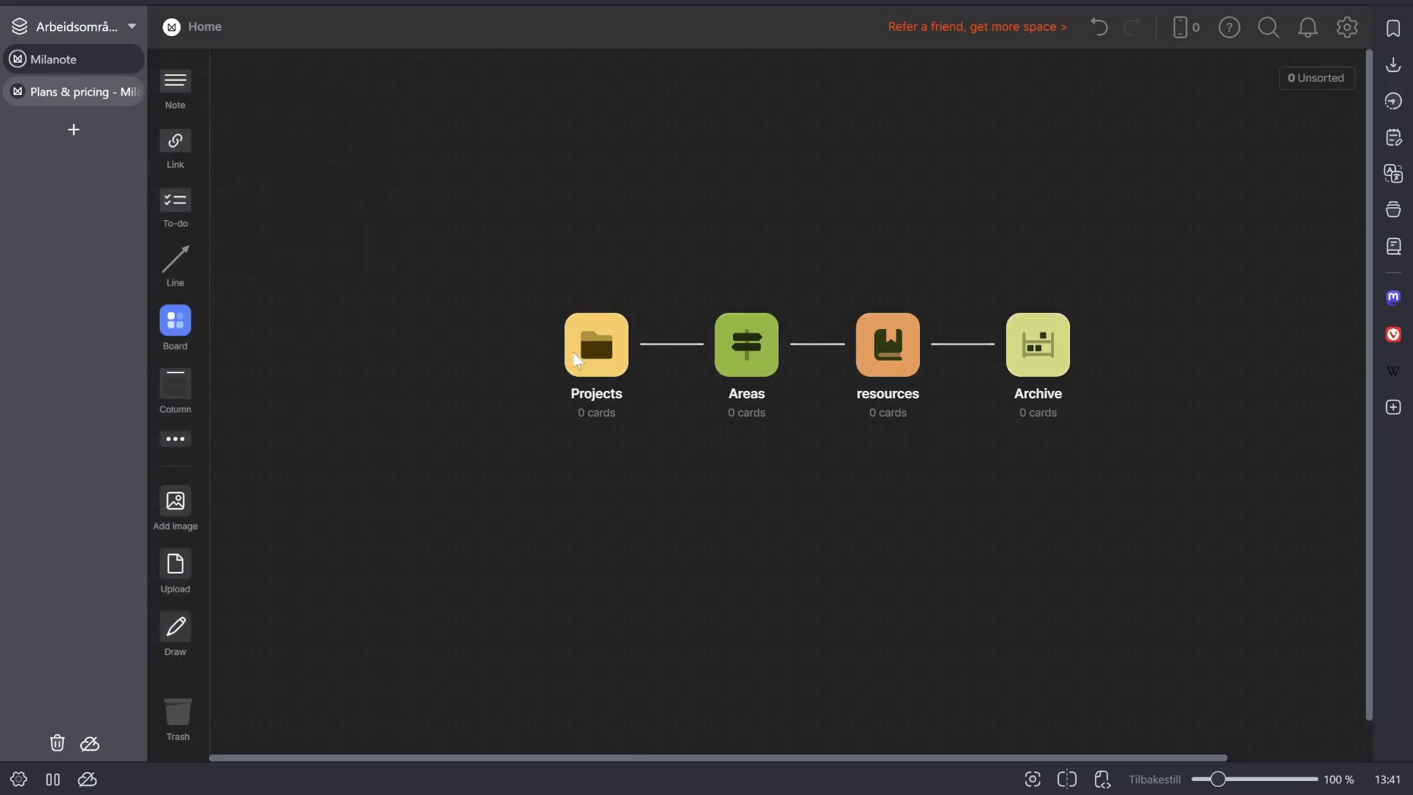
- Change the Projects board's icon to the recommended folder with a person on it
click(571, 356)
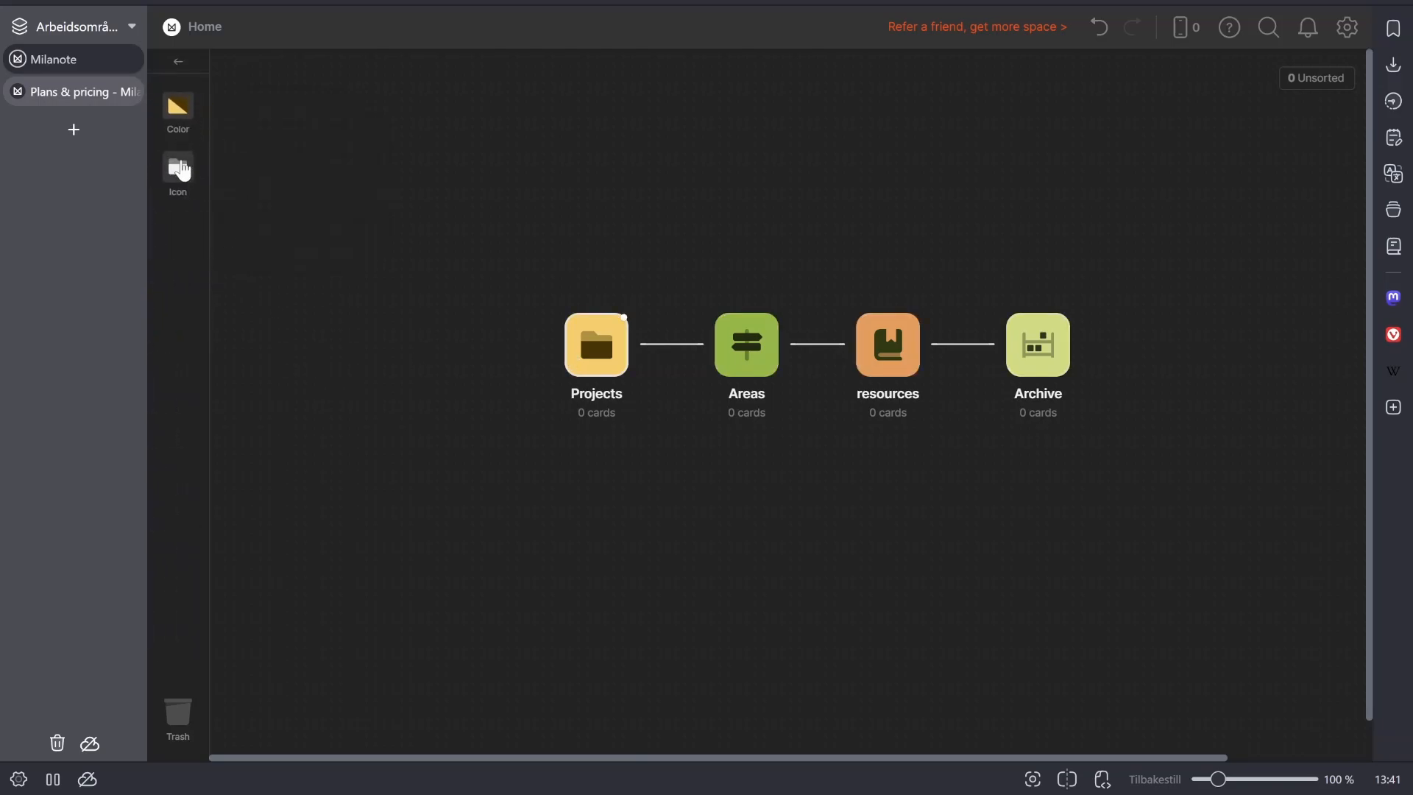
click(181, 169)
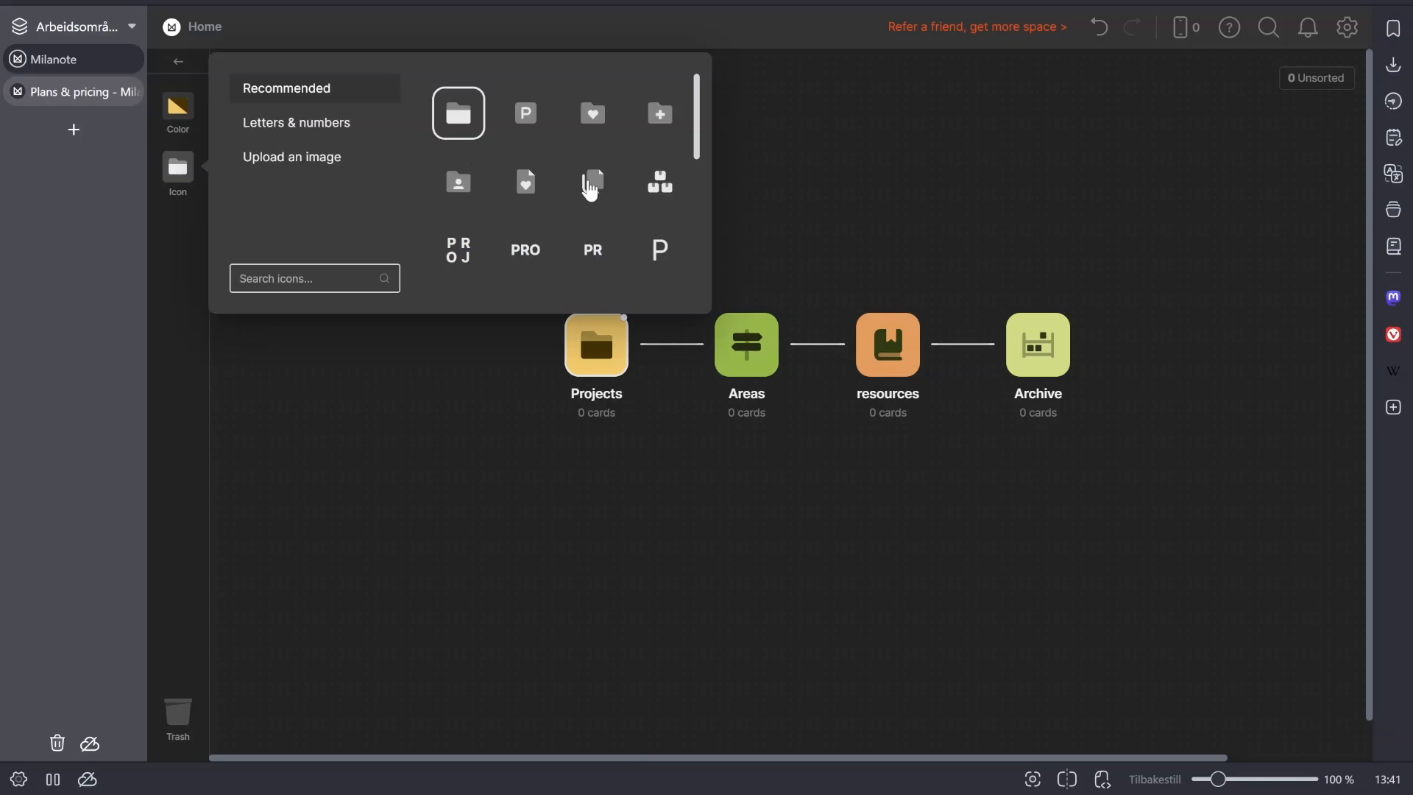
click(589, 184)
click(463, 181)
click(269, 160)
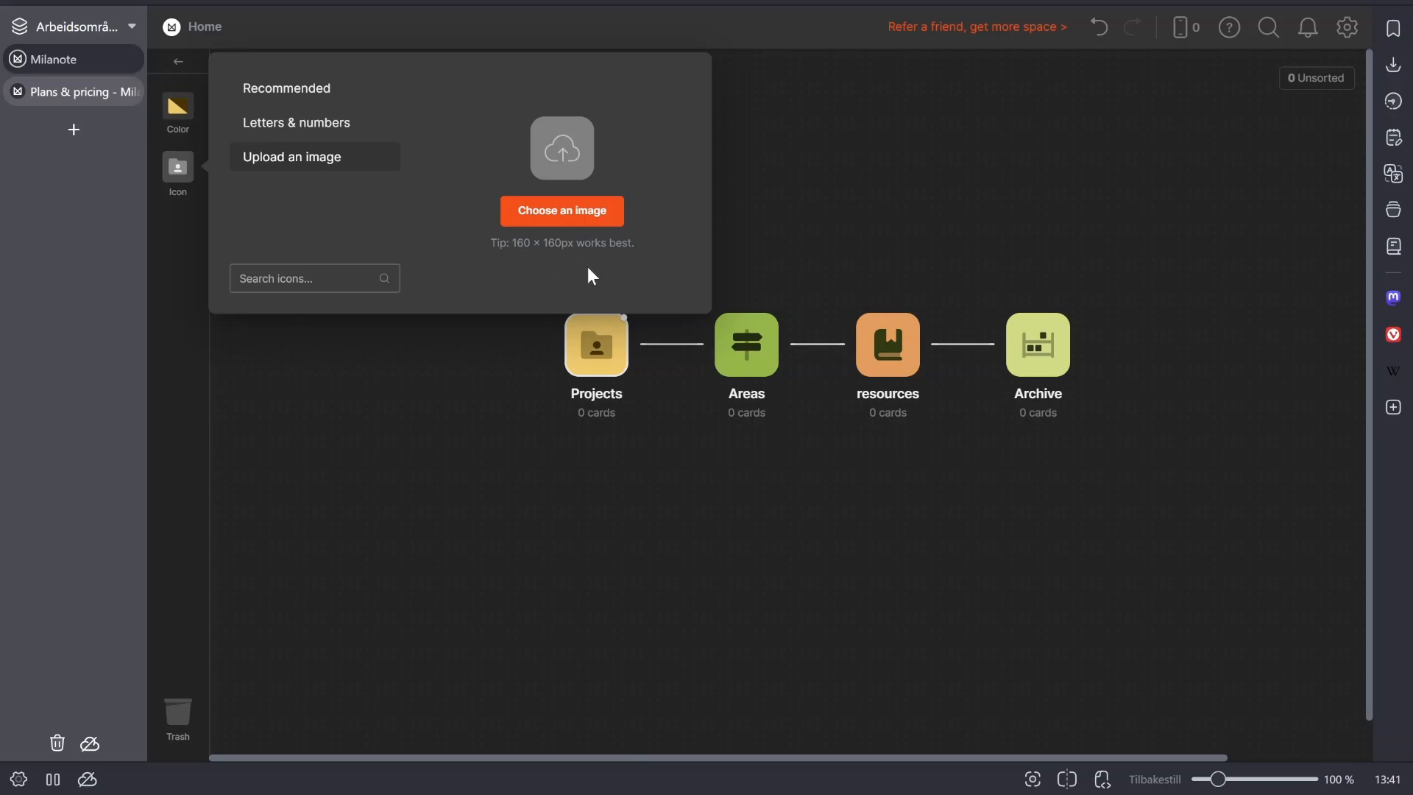
click(298, 92)
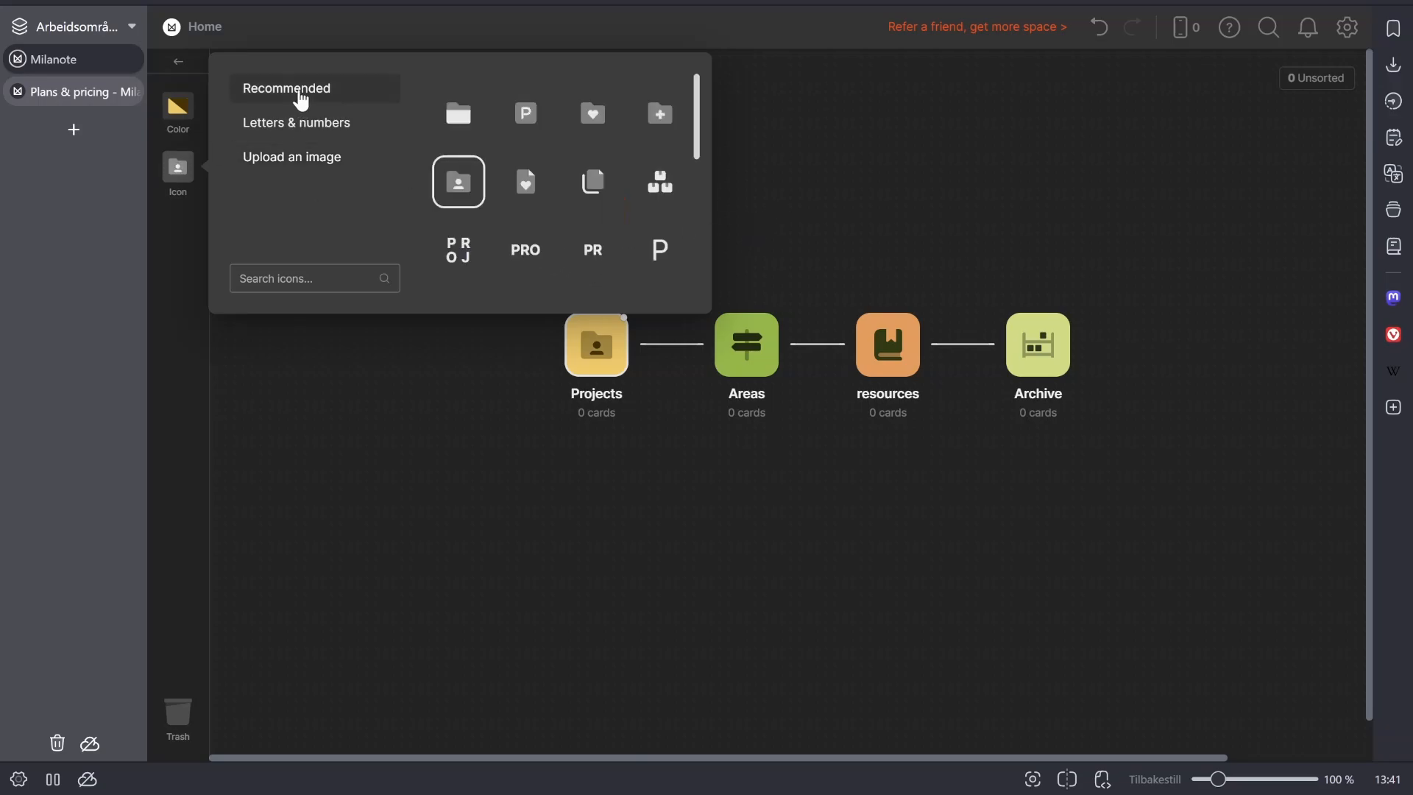
click(870, 196)
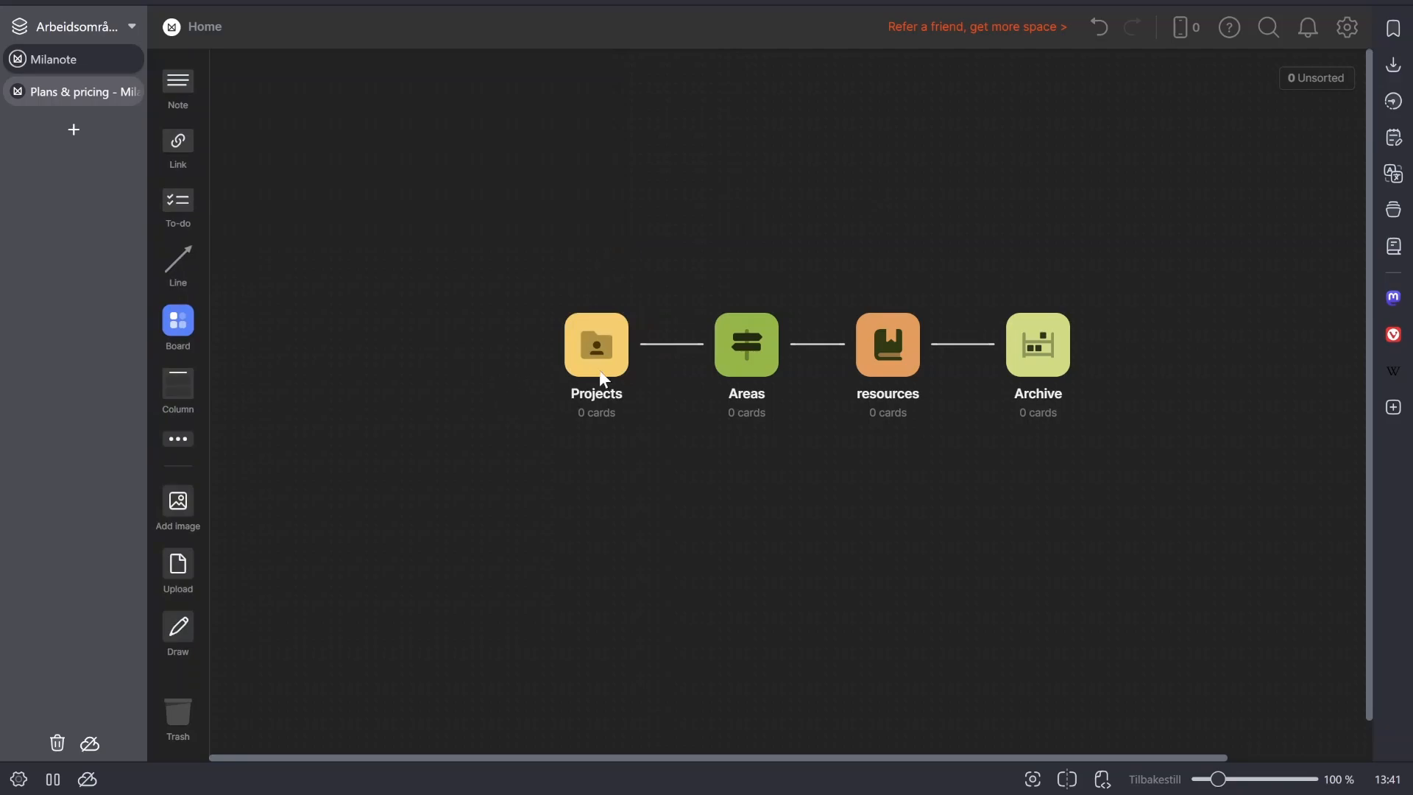
- Open the Projects board and dismiss the template chooser
click(600, 368)
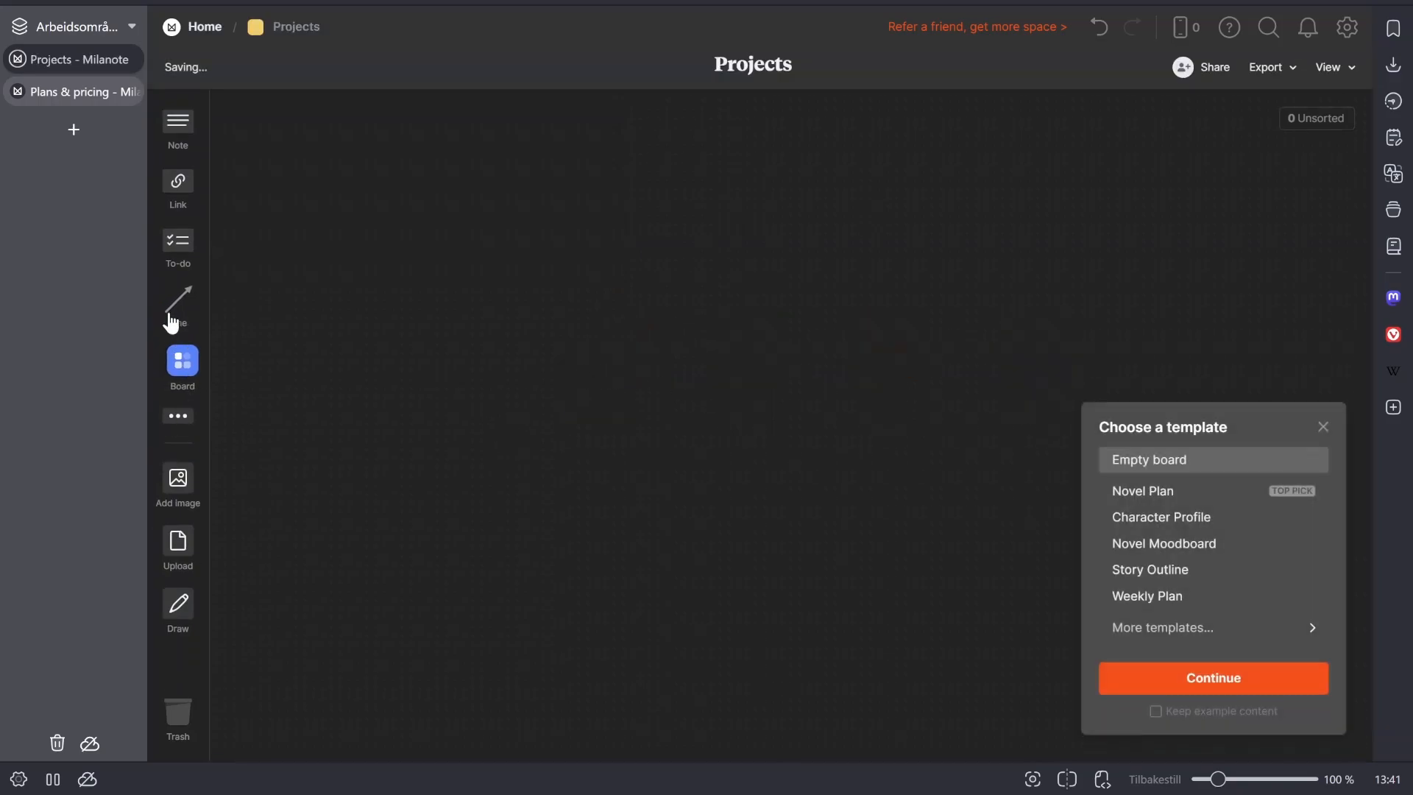
click(1324, 427)
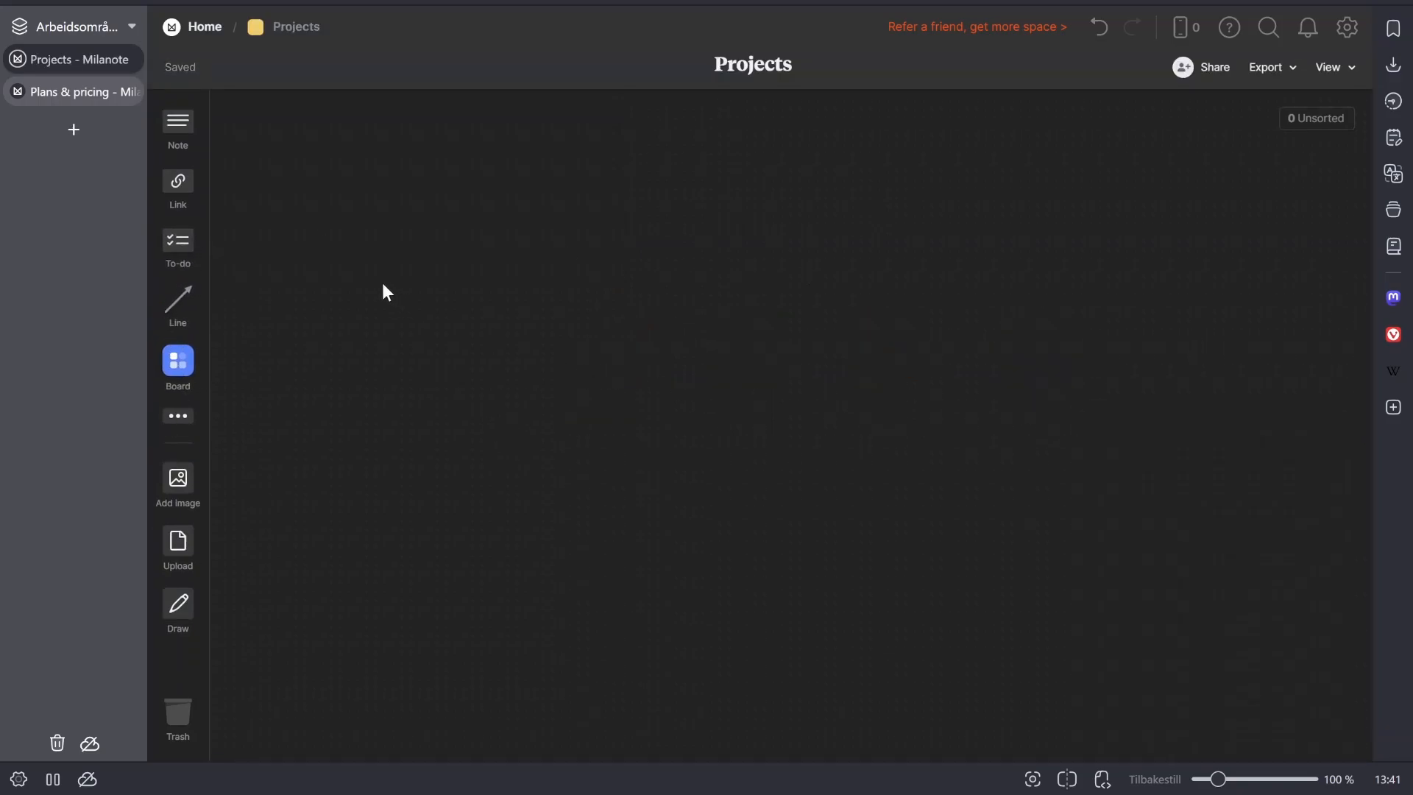
- Add a column to the Projects board and title it "To do"
click(189, 434)
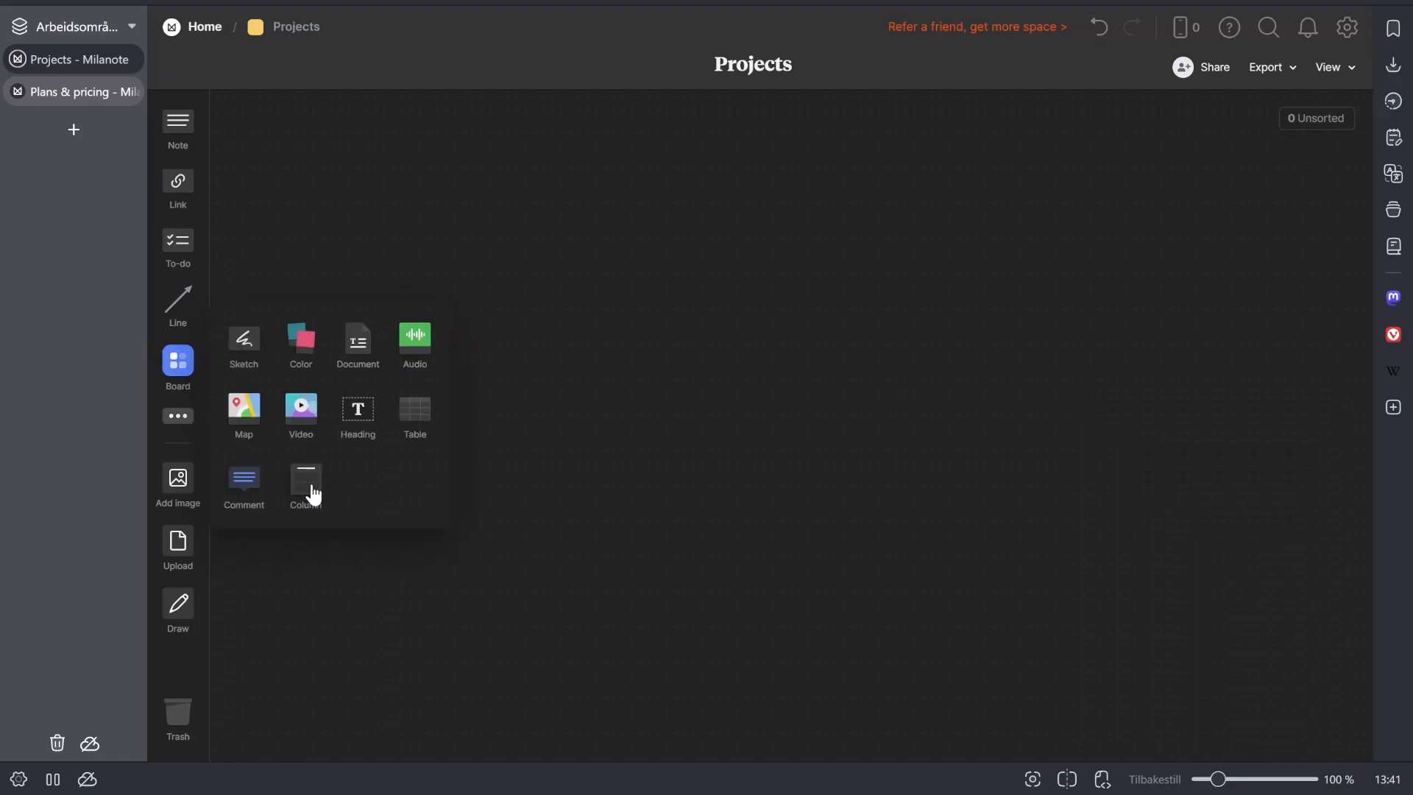
drag(313, 496, 450, 214)
text(To do)
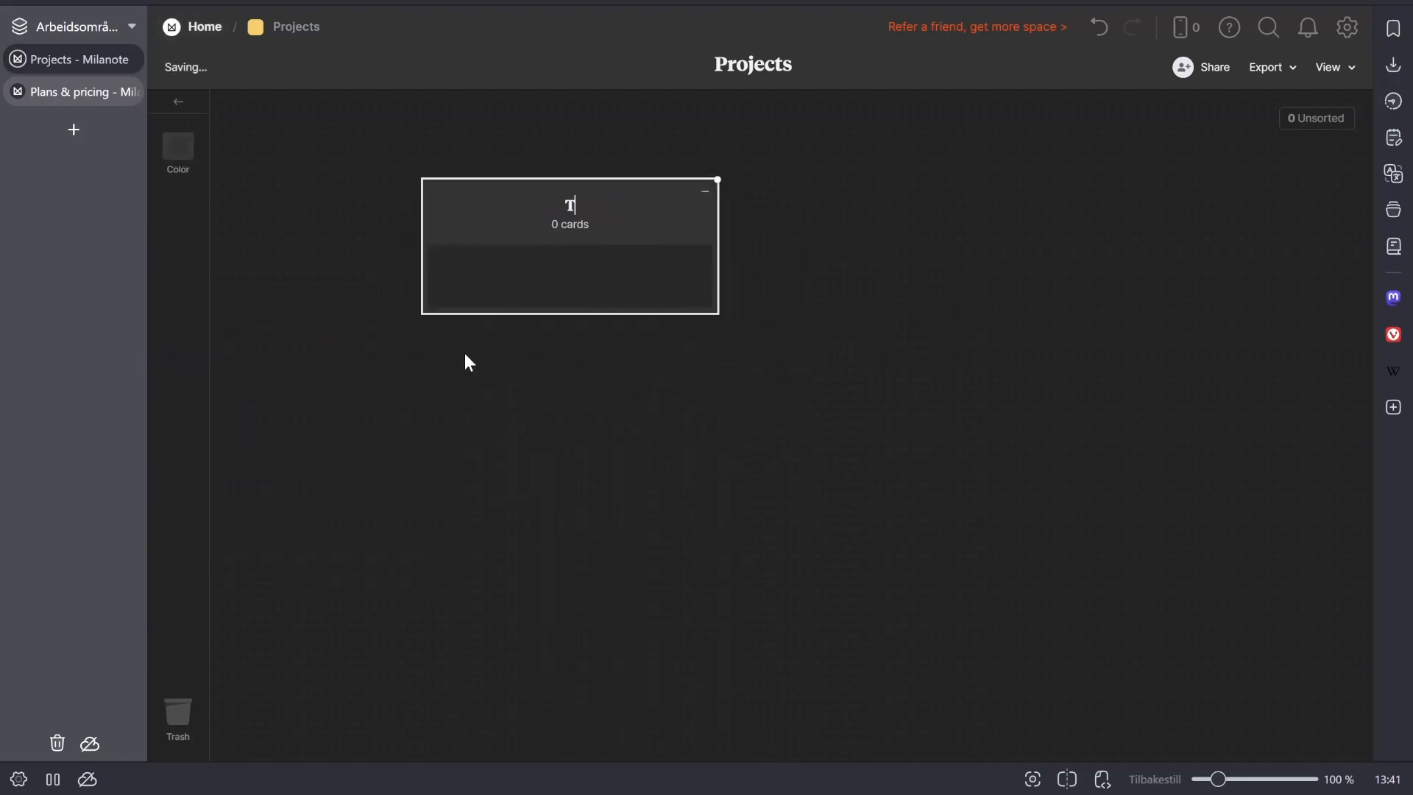
click(554, 365)
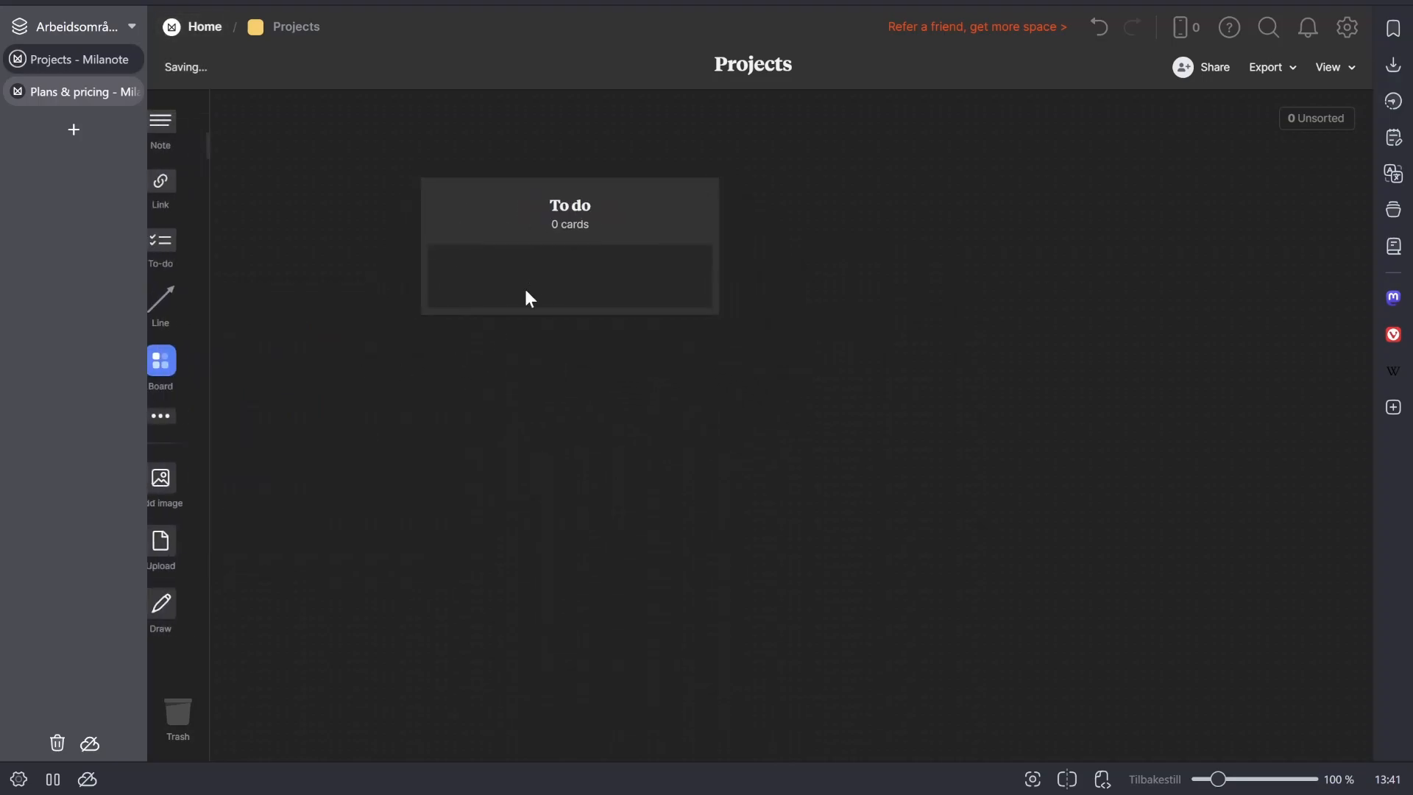
- Duplicate the "To do" column and place the copy directly beside the original
click(561, 218)
drag(560, 221, 862, 246)
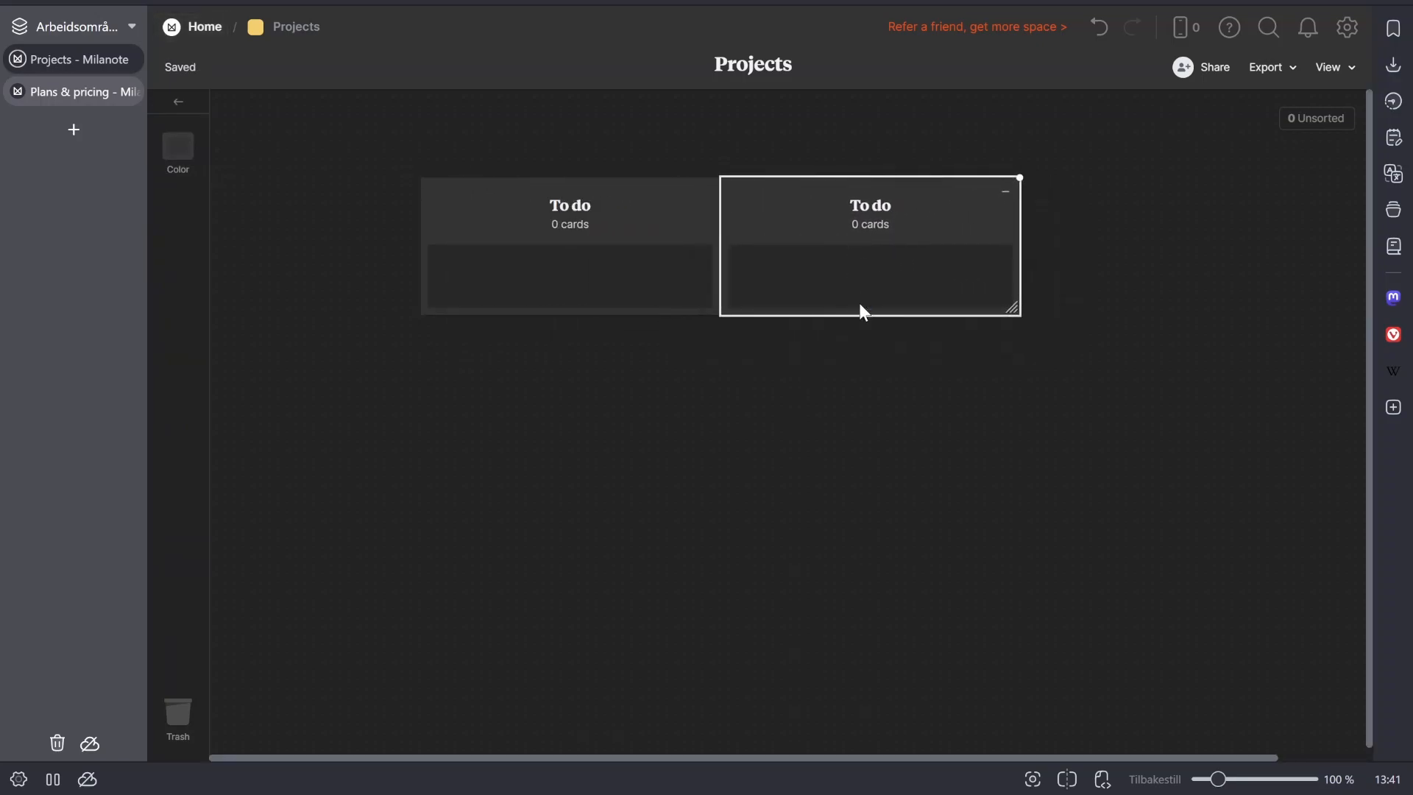
- Duplicate the "To do" column once more to make three, and retitle the second column "Doing" and the third "Done"
drag(904, 207, 1186, 205)
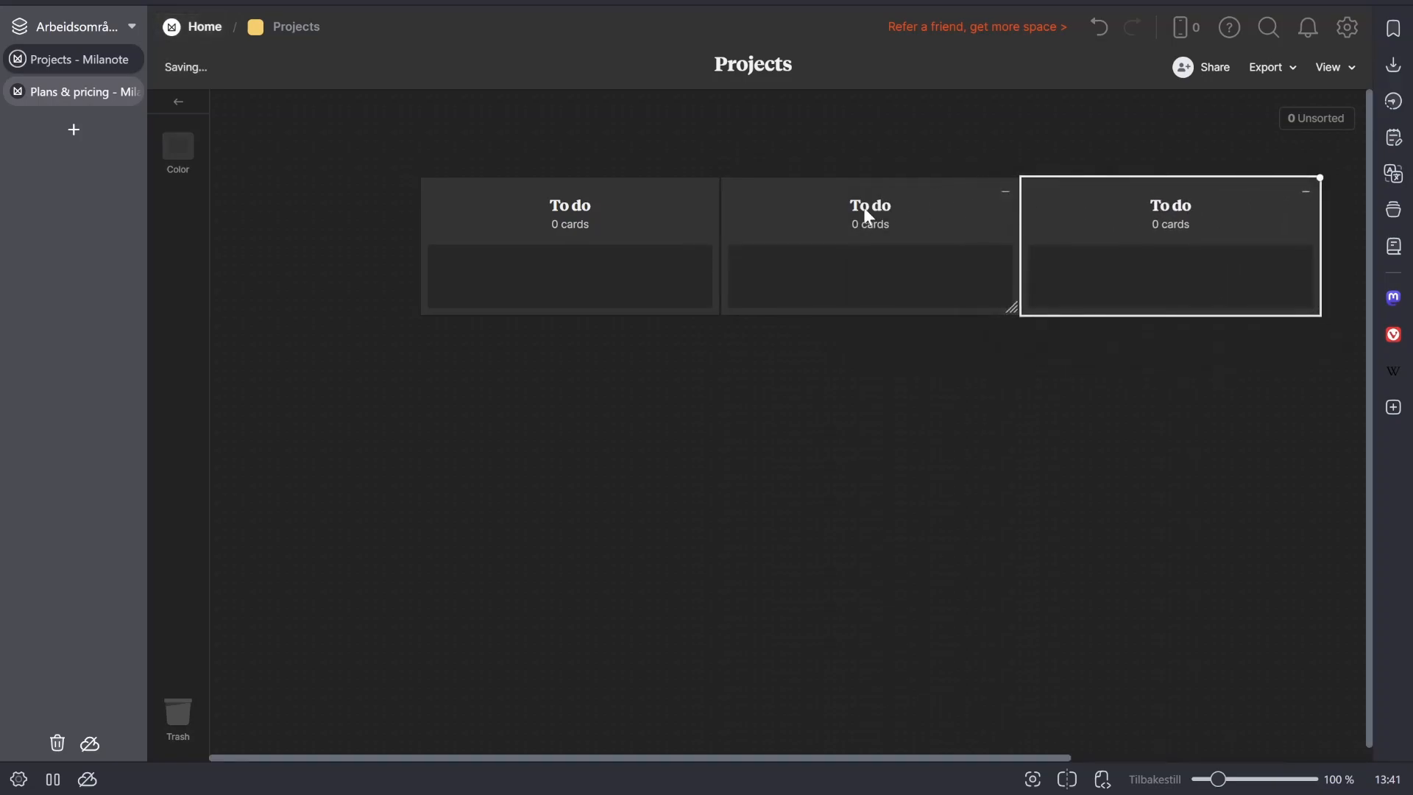
double_click(864, 208)
text(Doing)
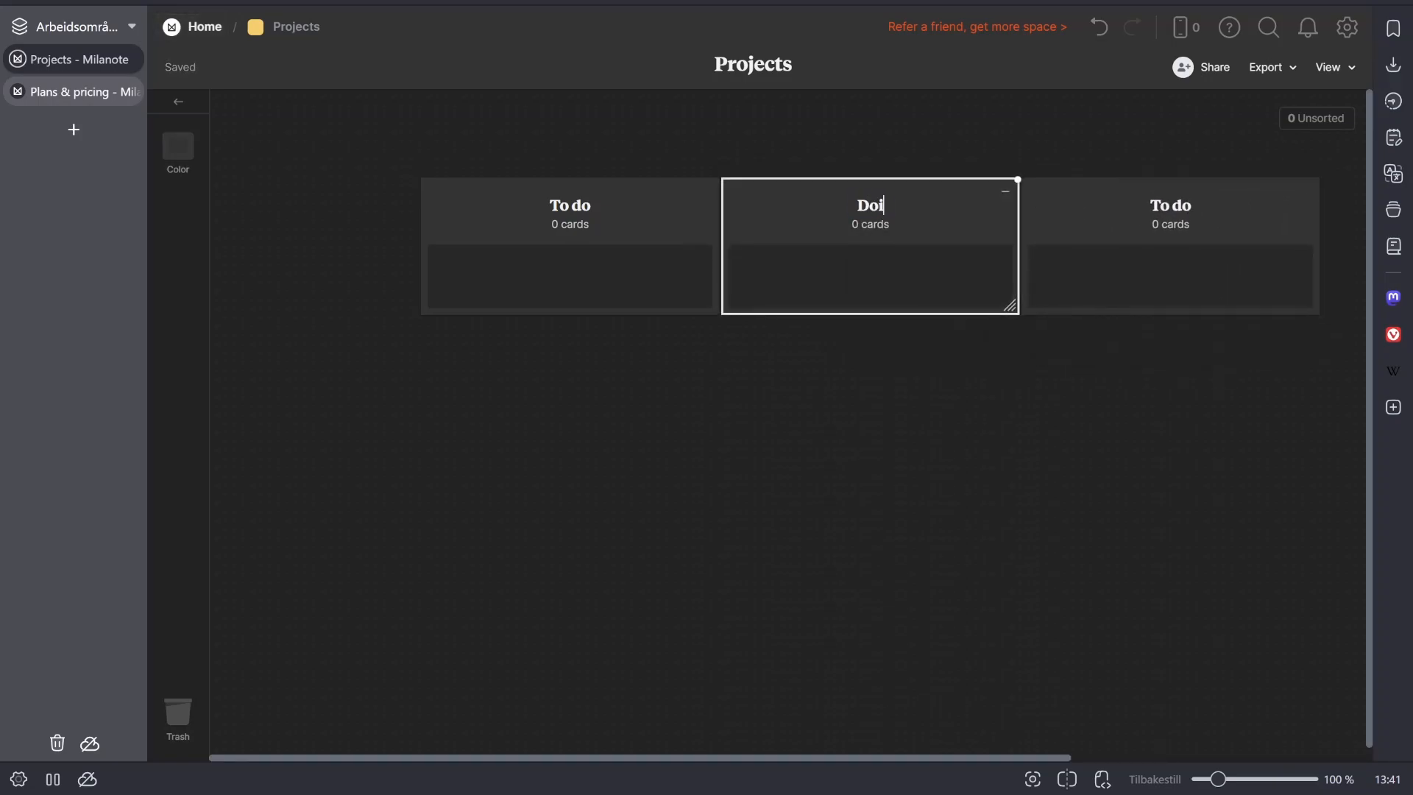
click(1169, 211)
double_click(1169, 209)
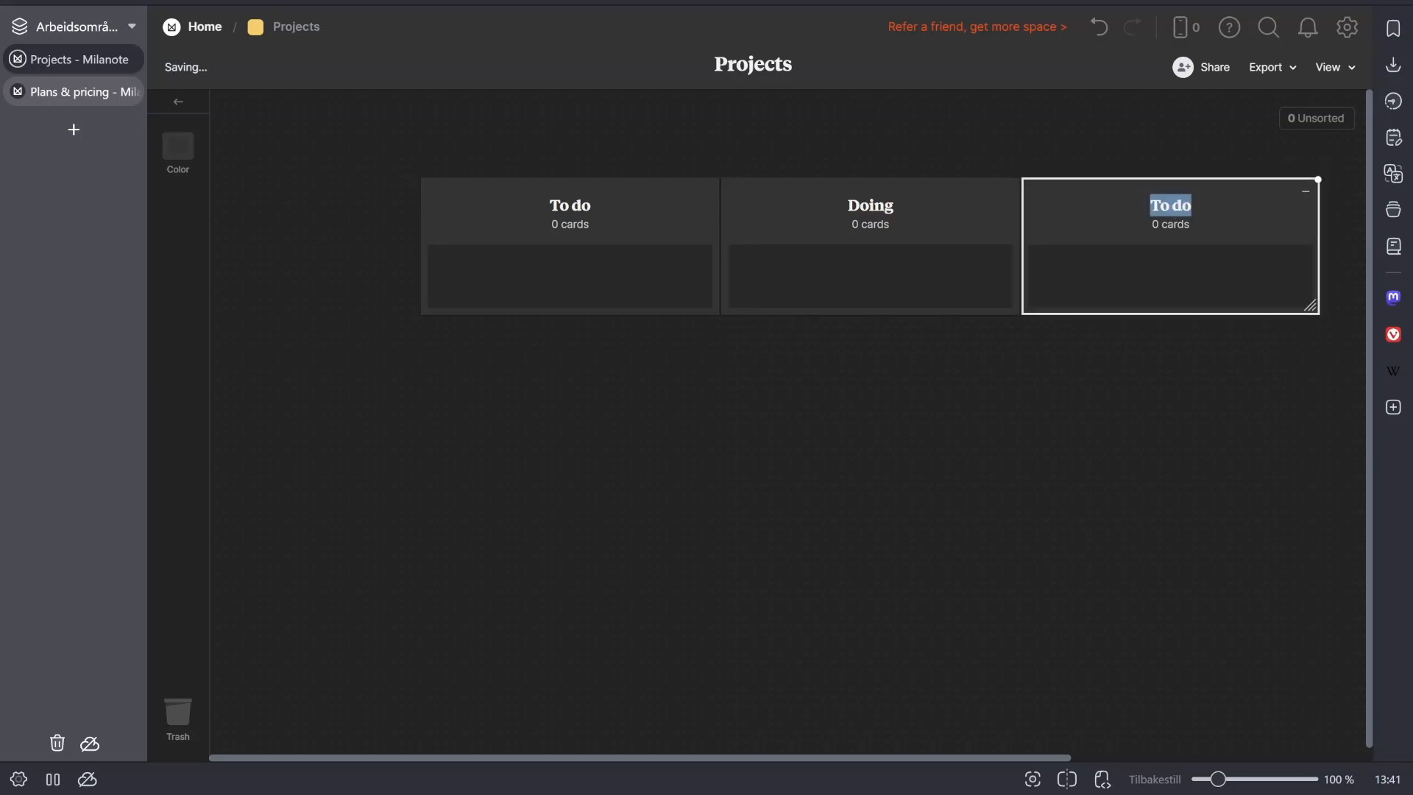
text(Done)
key(Escape)
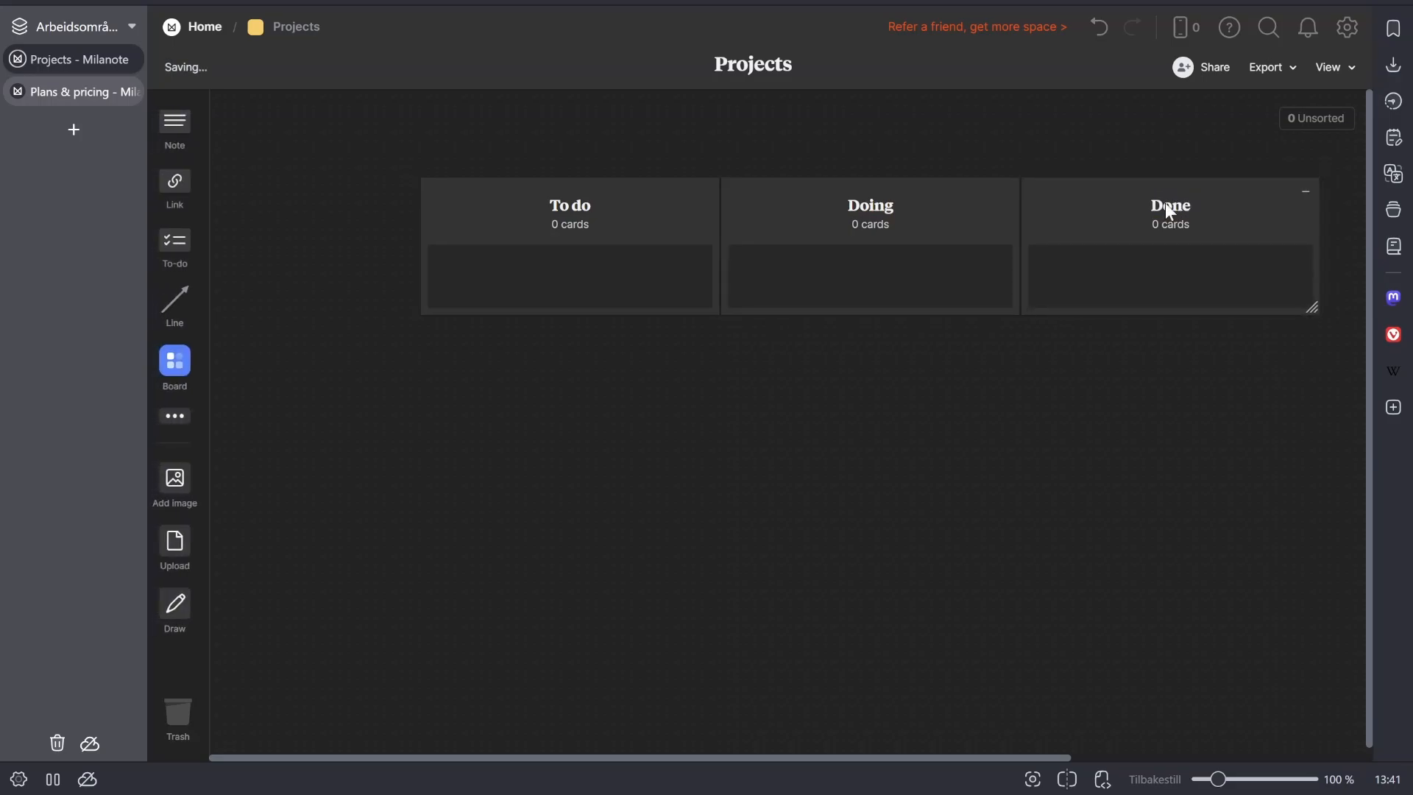
- Add a board named "Film Milanote video" to the "To do" column and move it to the "Doing" column
drag(192, 372, 592, 294)
text(Fi)
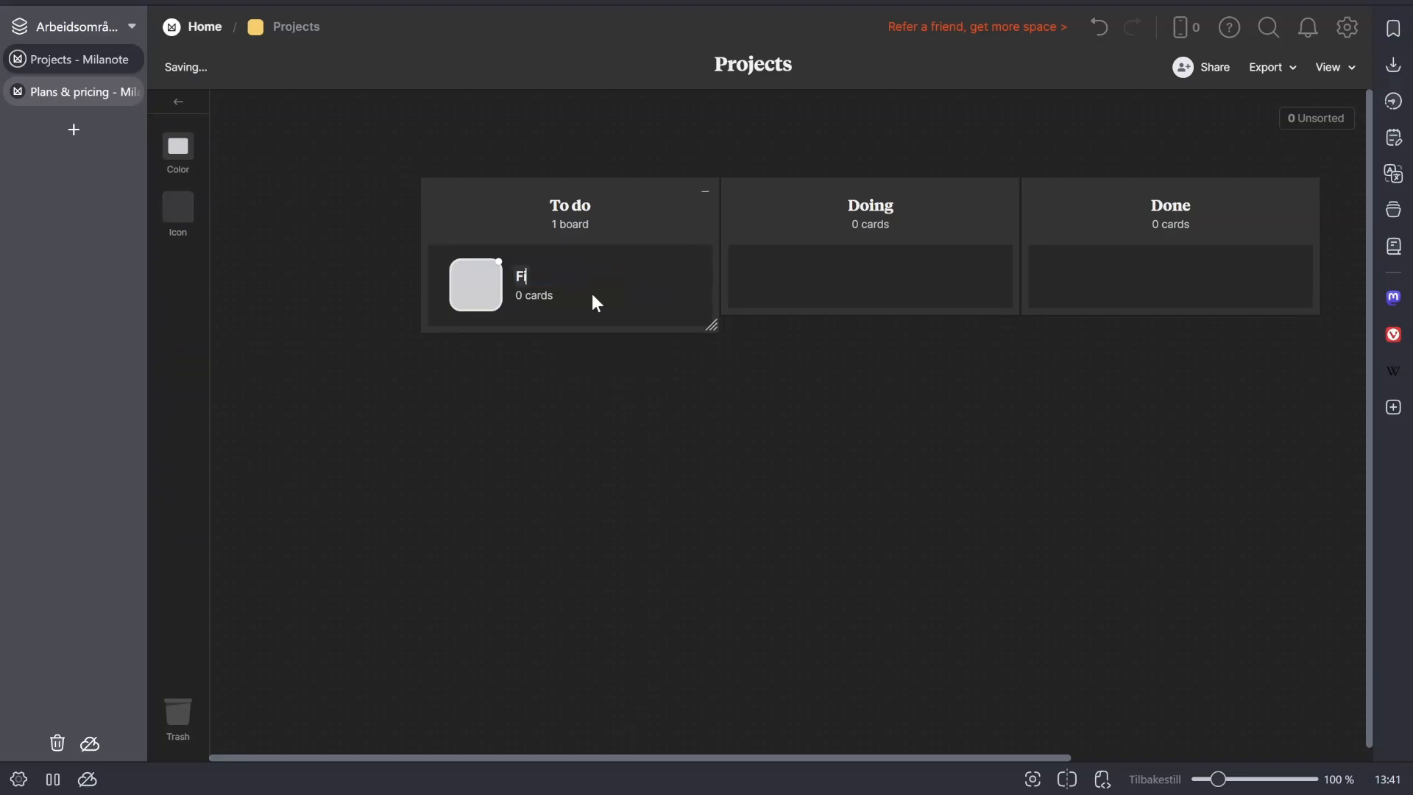
text(lm Milanote video)
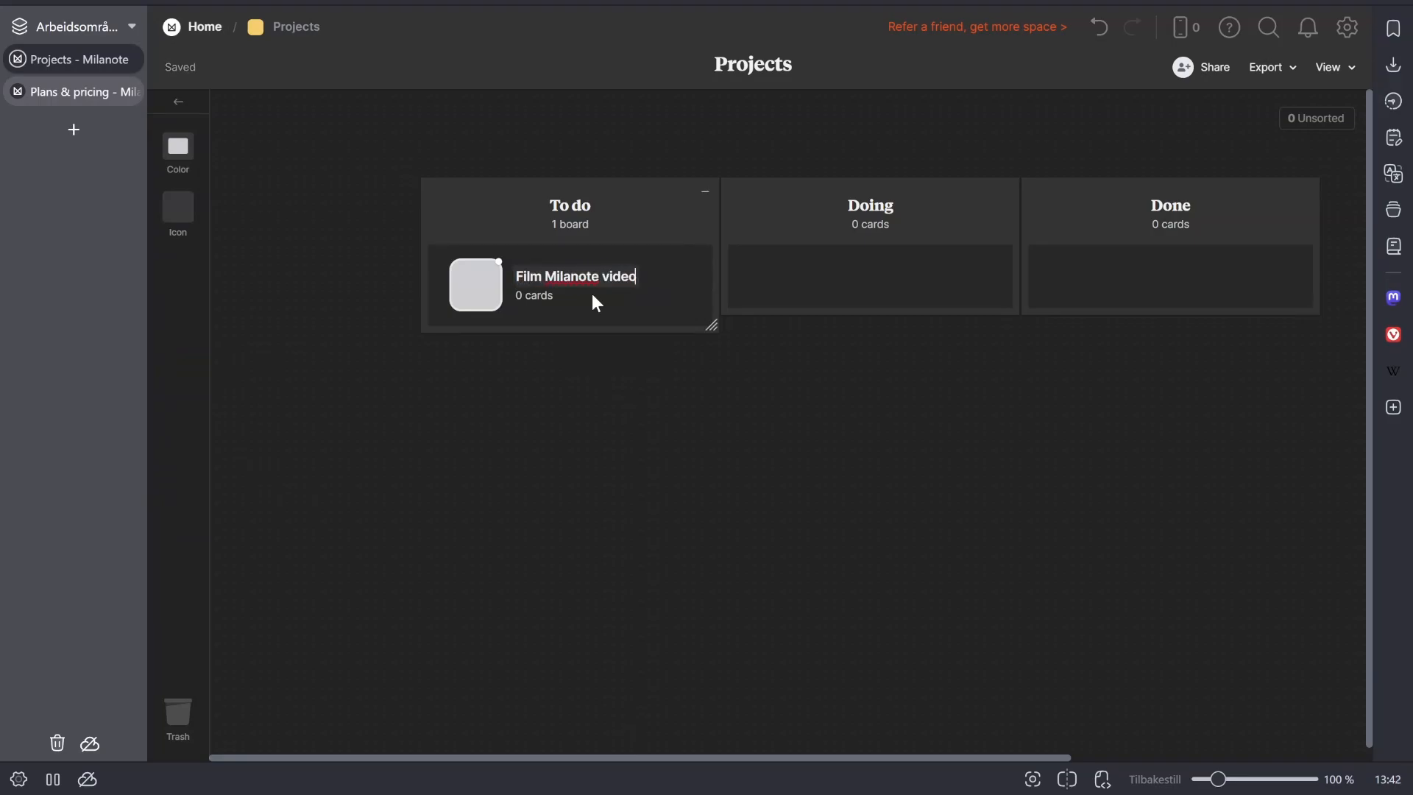
click(592, 294)
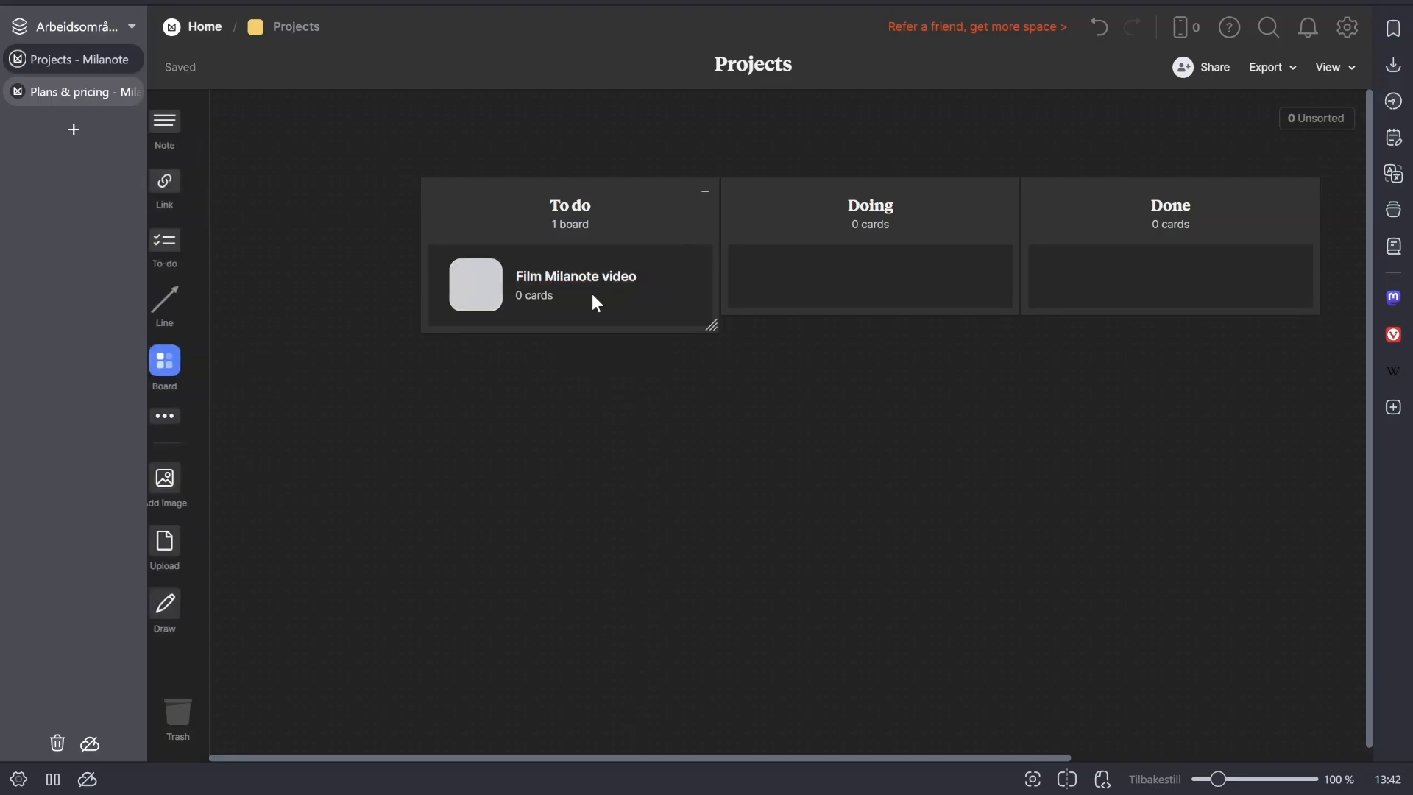
drag(567, 290, 913, 259)
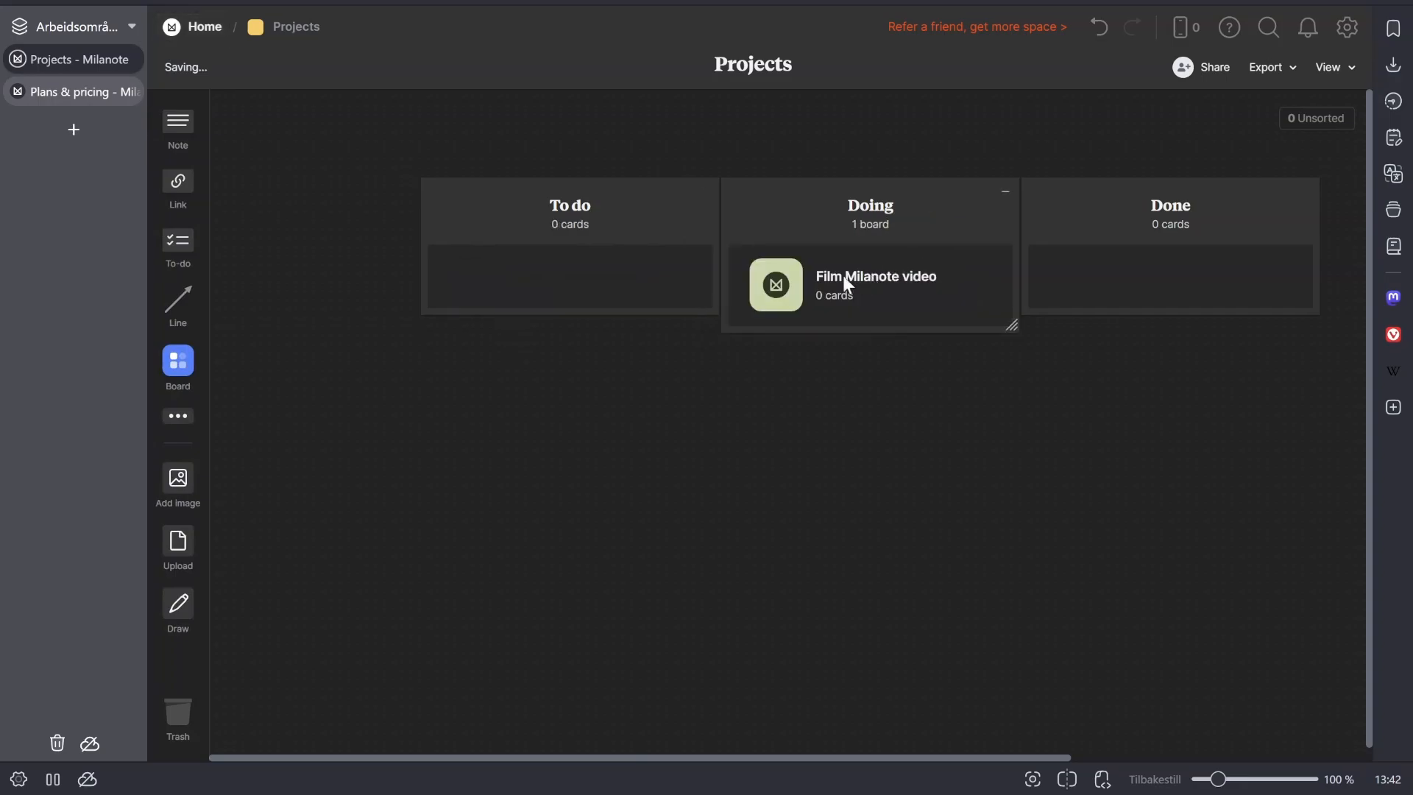
- Search the templates for "video" in the Film Milanote video board, preview YouTube Video Plan, and return to Projects without applying it
click(794, 287)
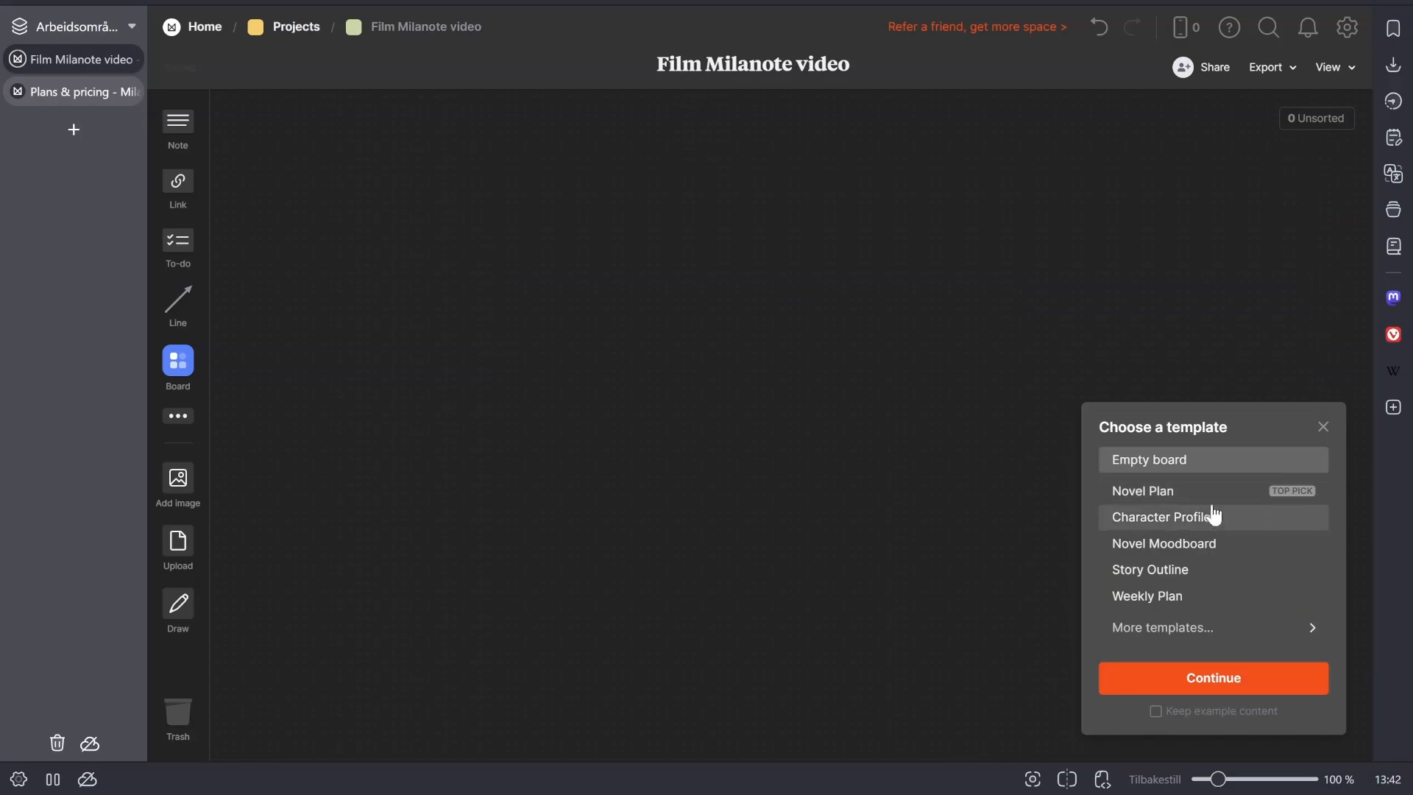
click(1161, 632)
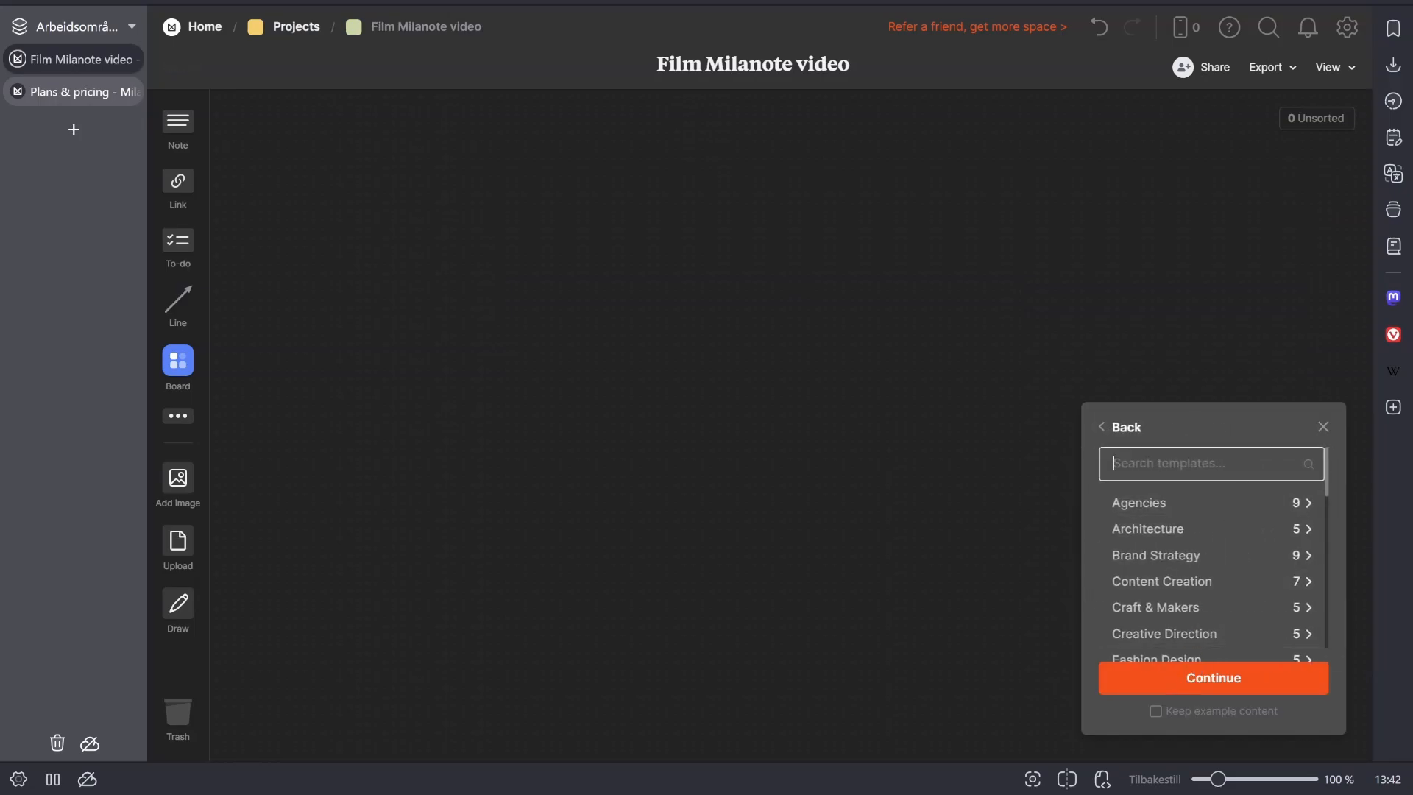
text(video)
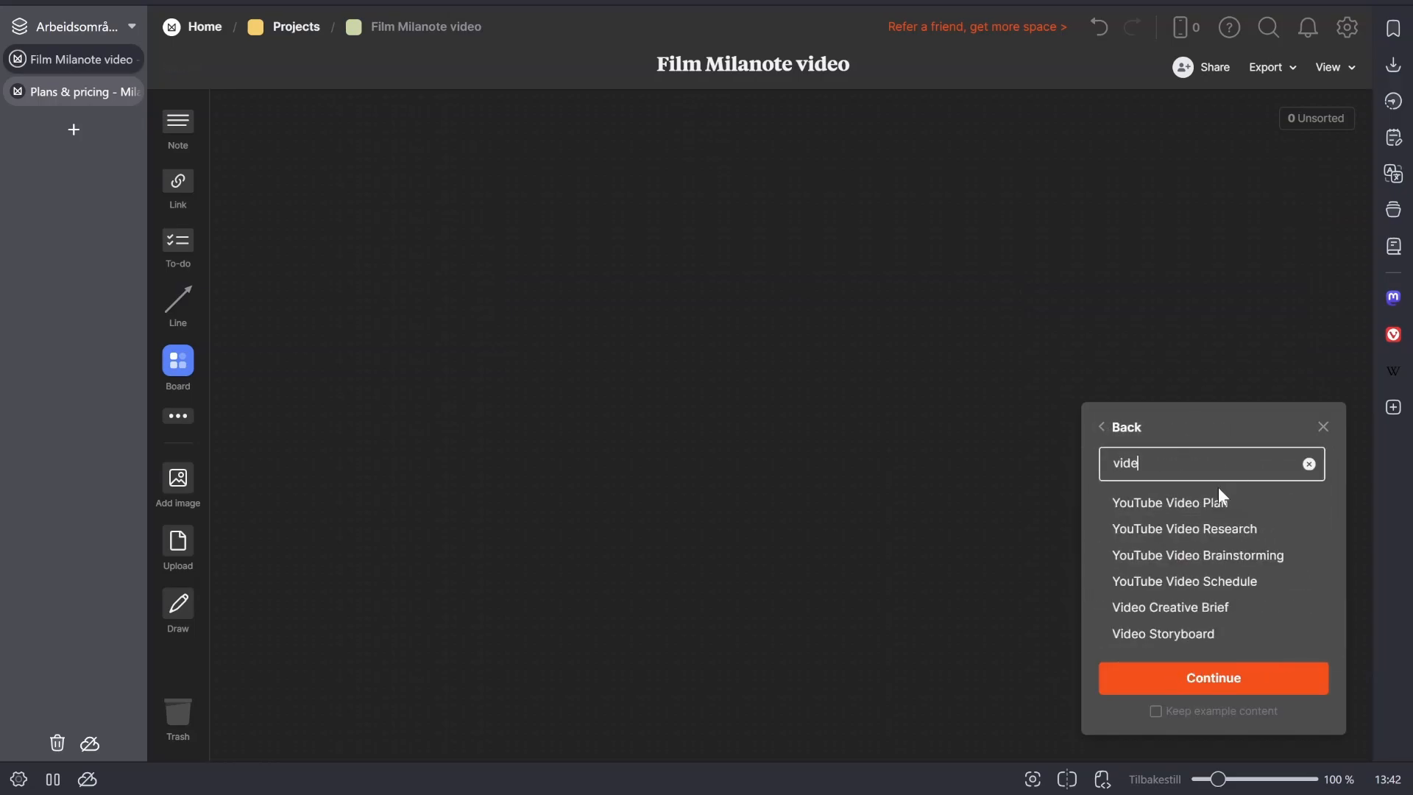
click(1226, 505)
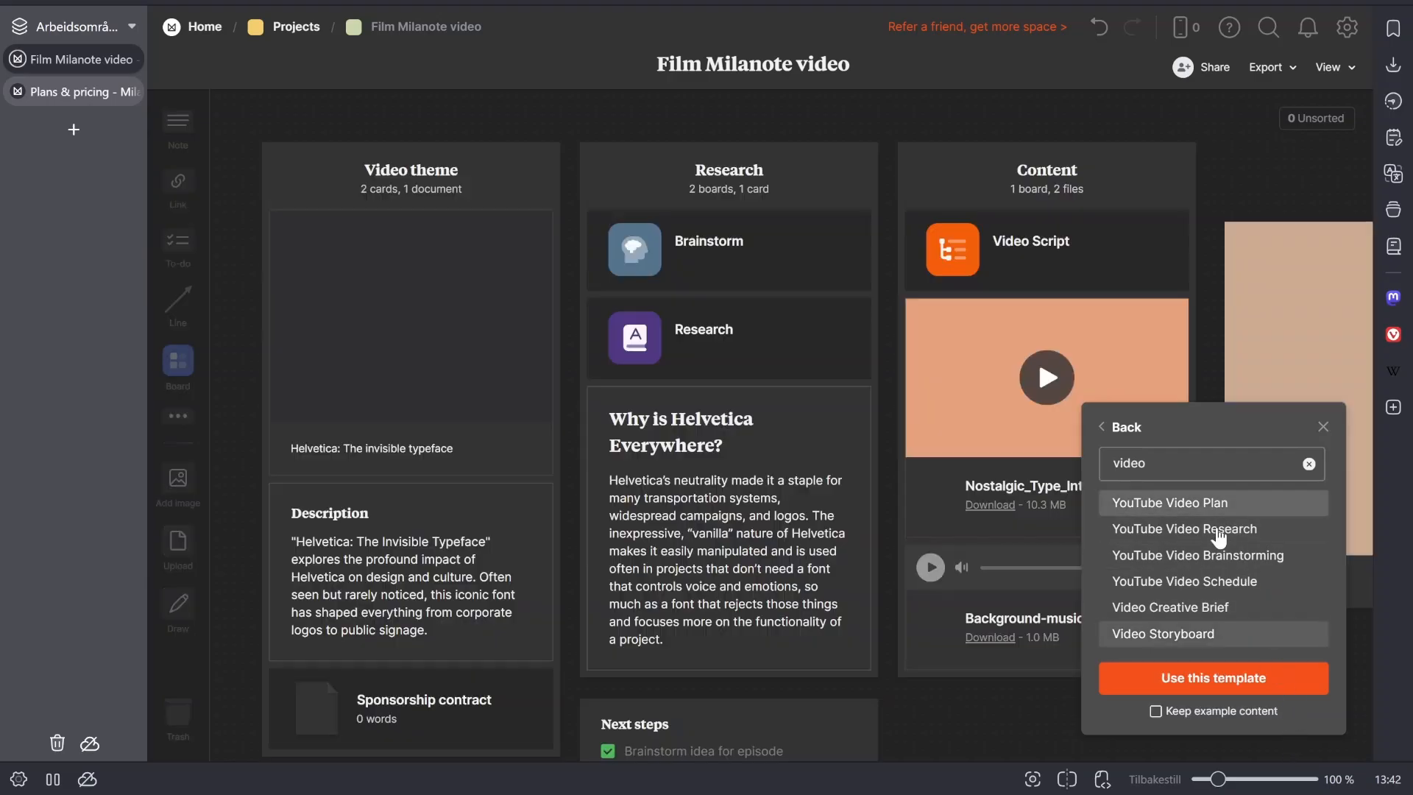
scroll(832, 316, down, 2)
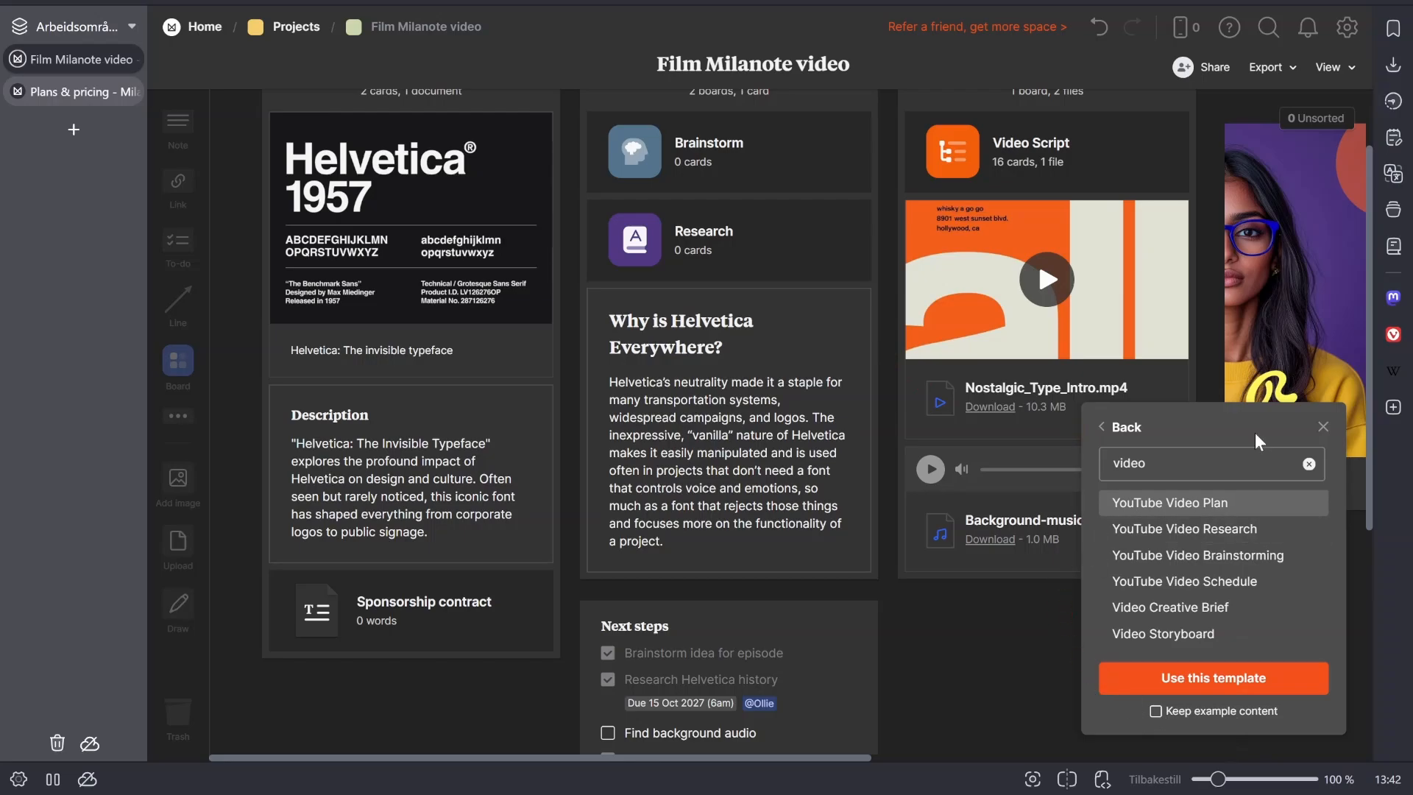
click(1322, 425)
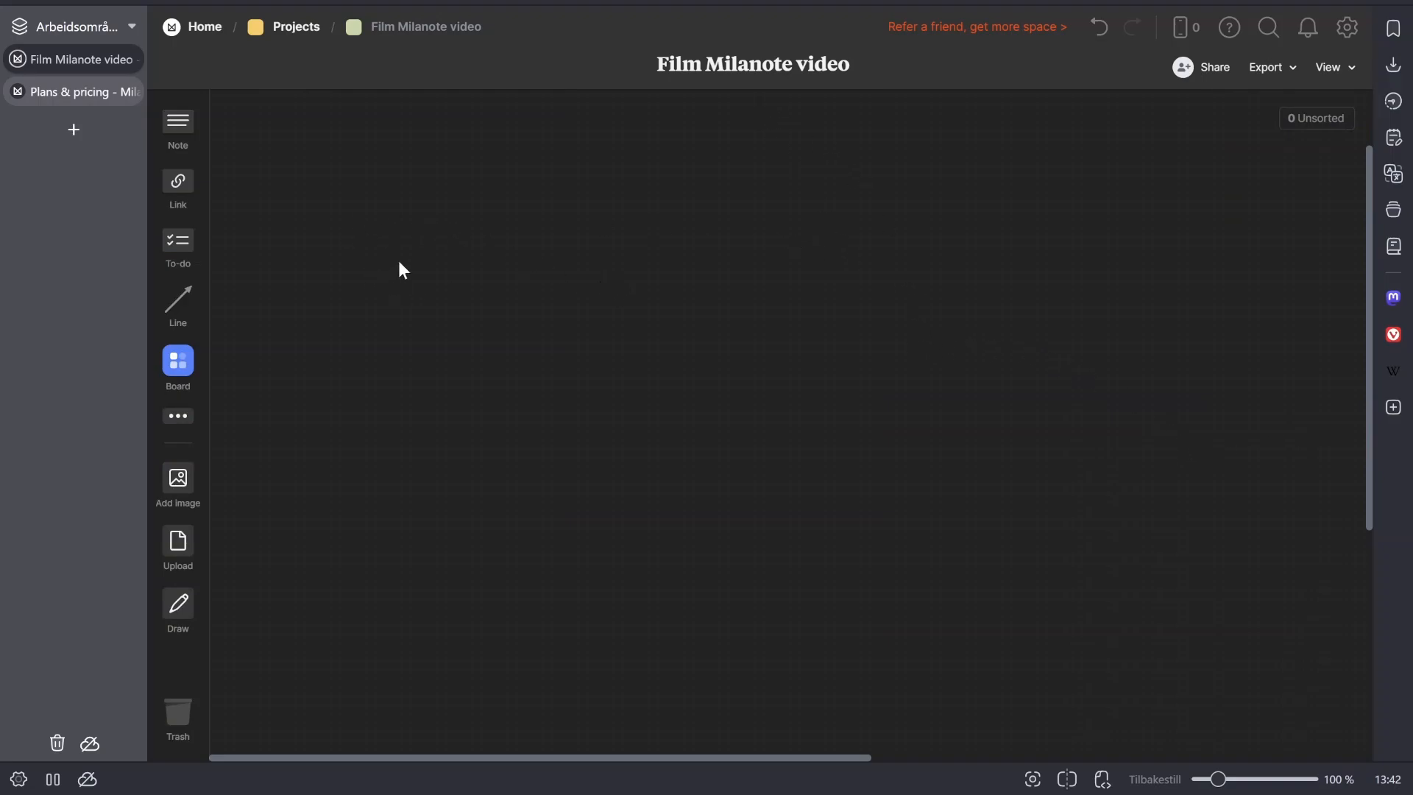
scroll(628, 225, up, 1)
click(289, 26)
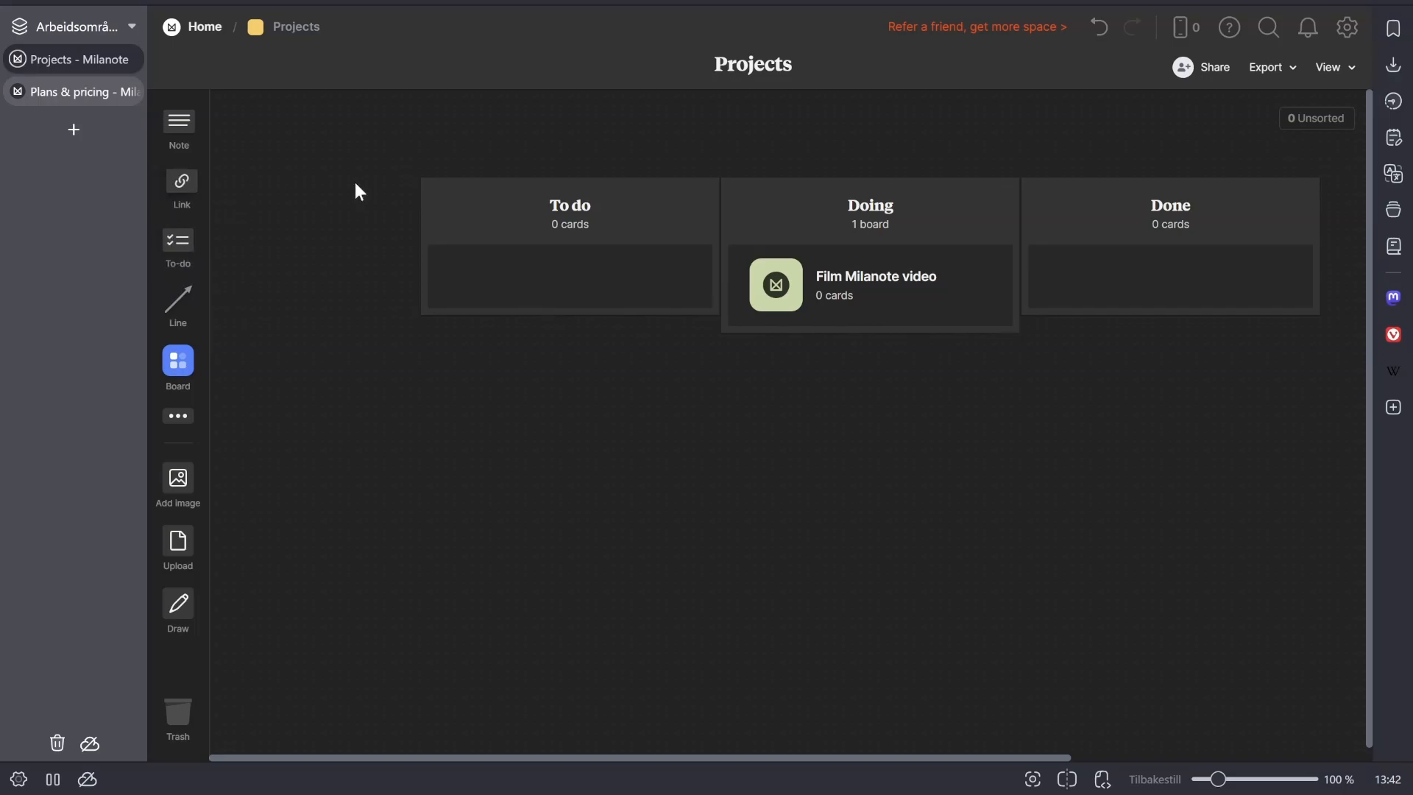
- Open the Areas board from Home and add a new board named "Social media stuff"
click(778, 283)
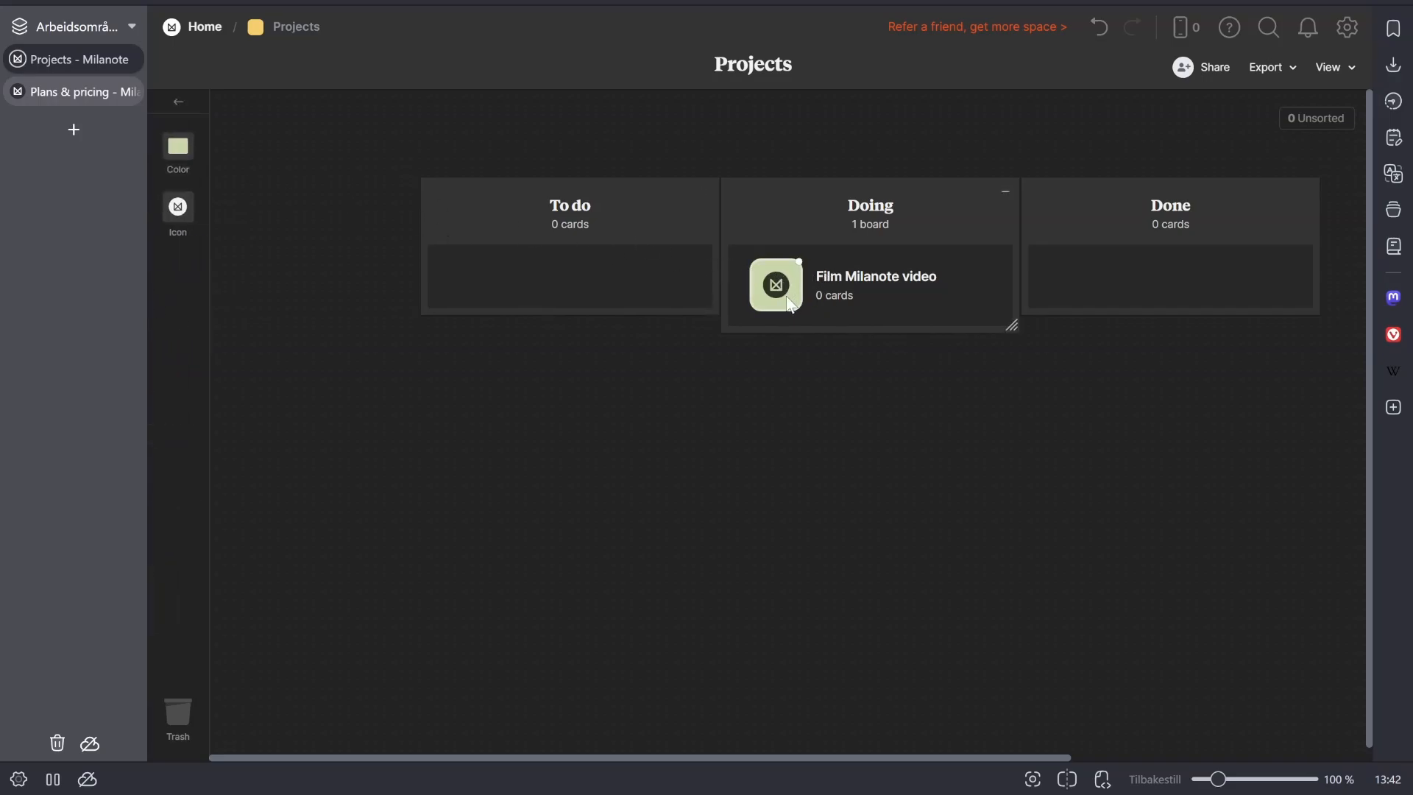
click(207, 27)
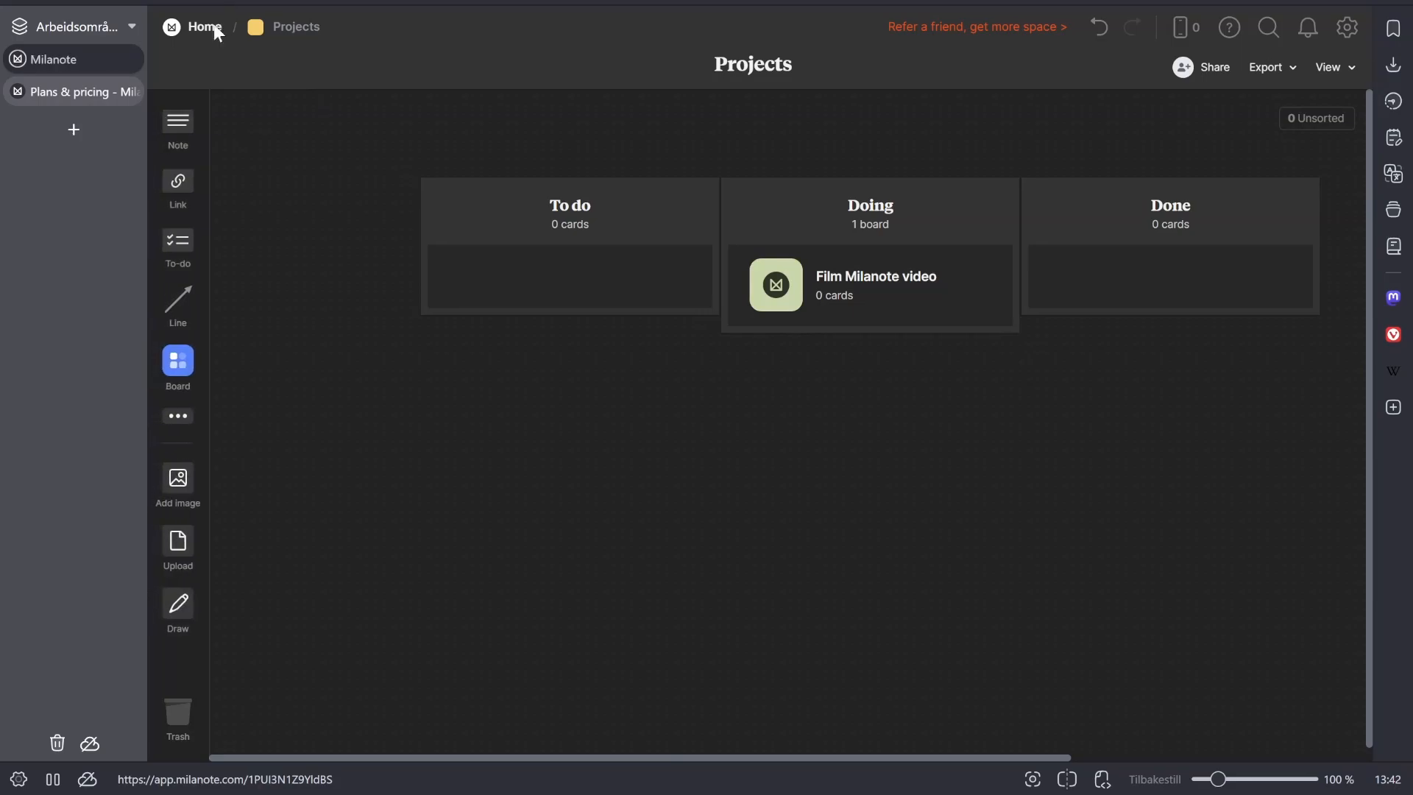
double_click(729, 324)
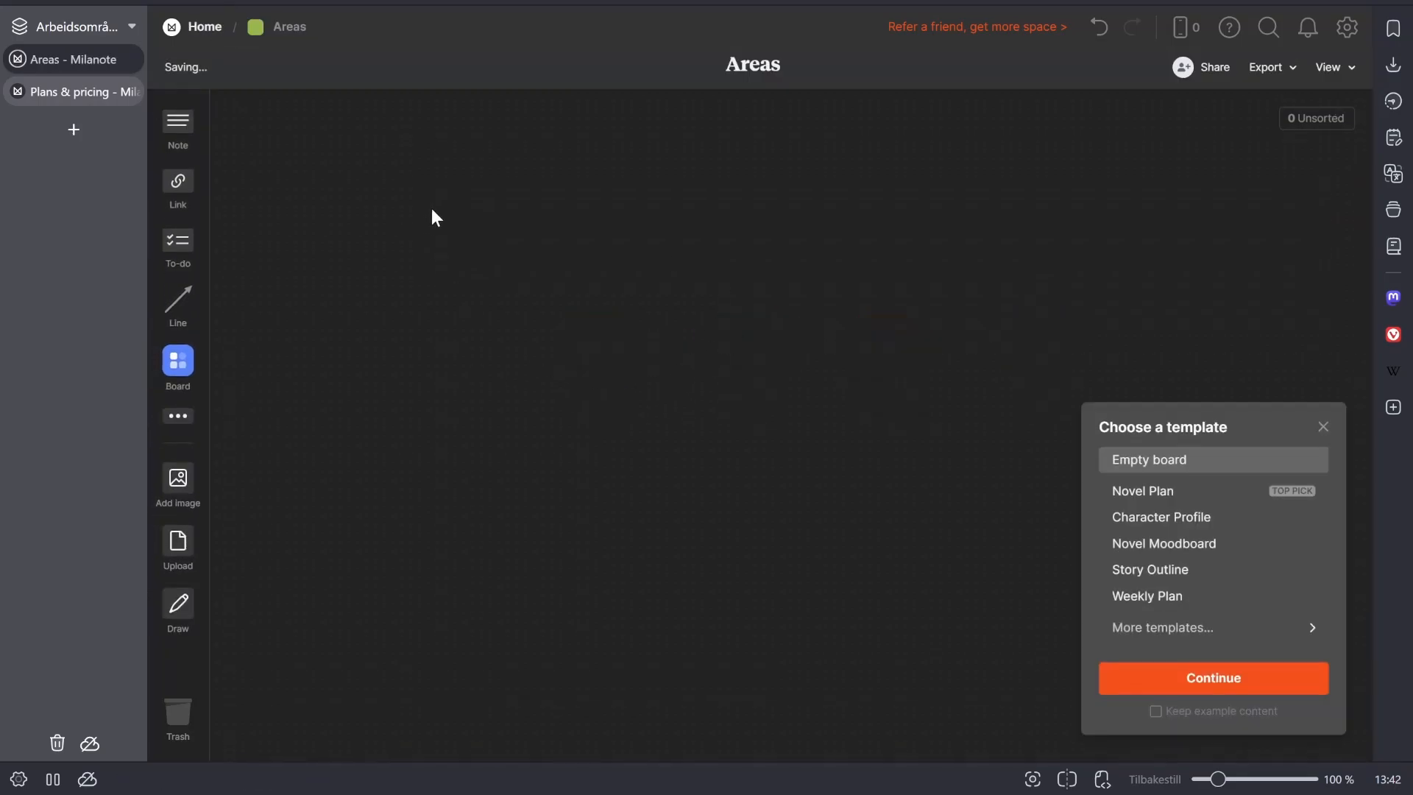
drag(190, 378, 536, 259)
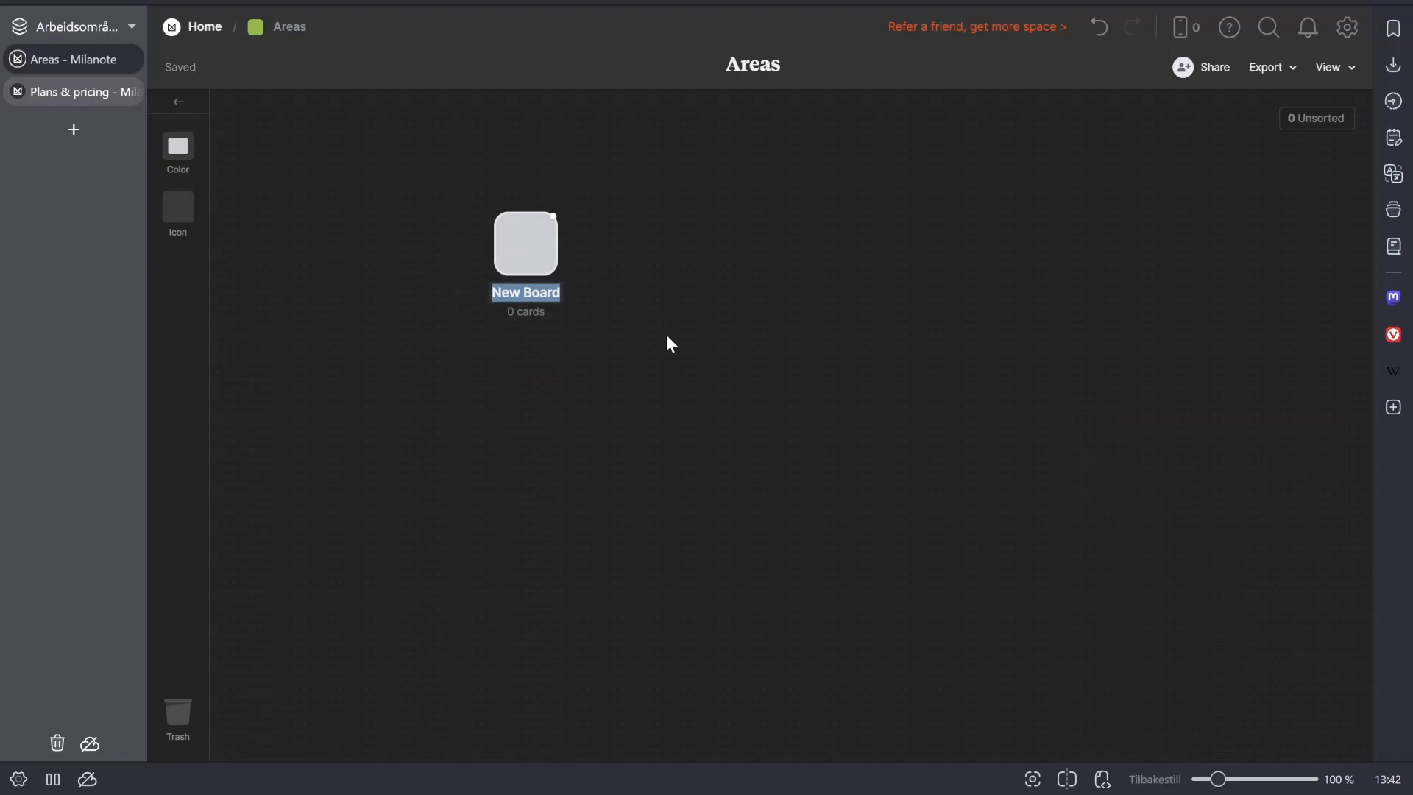
text(Social)
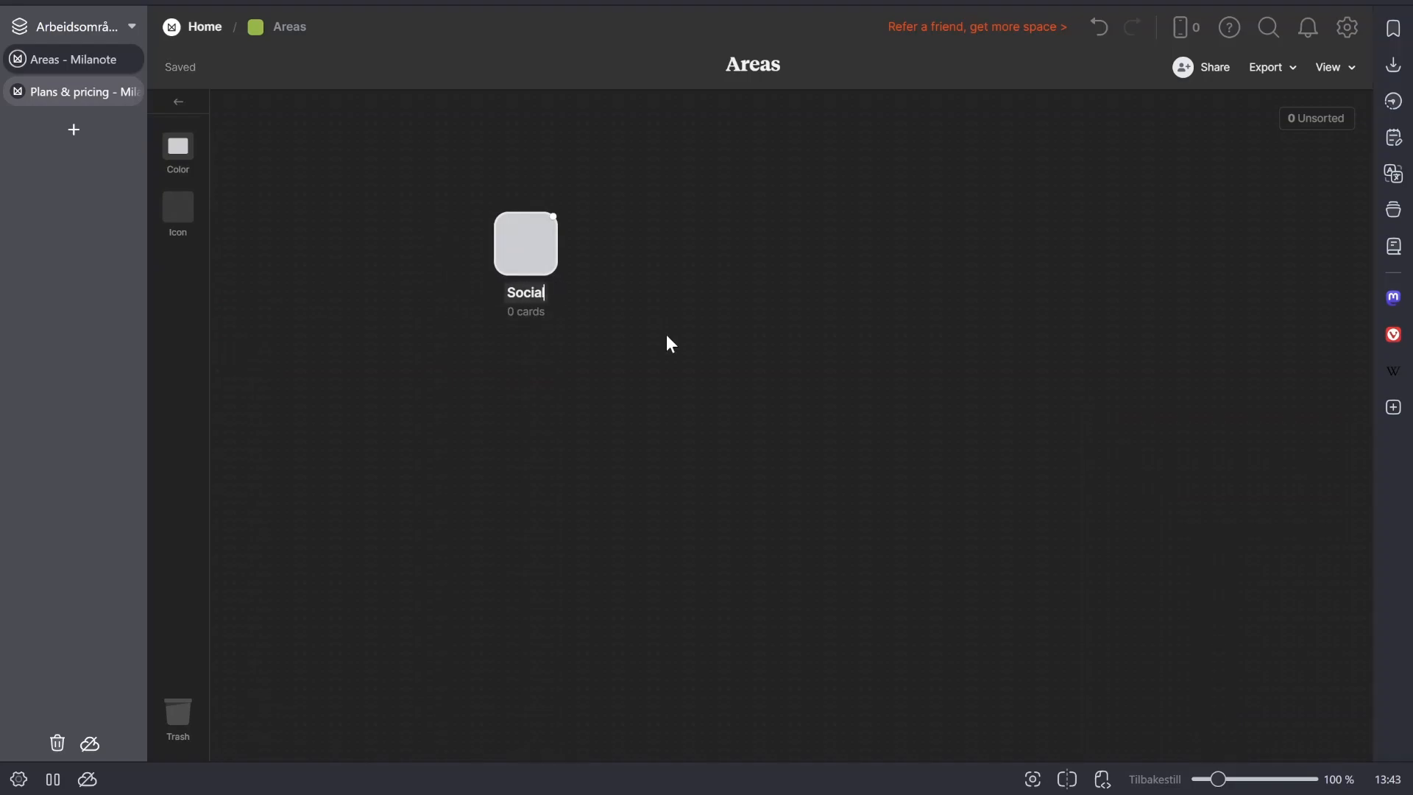
text( media stuff)
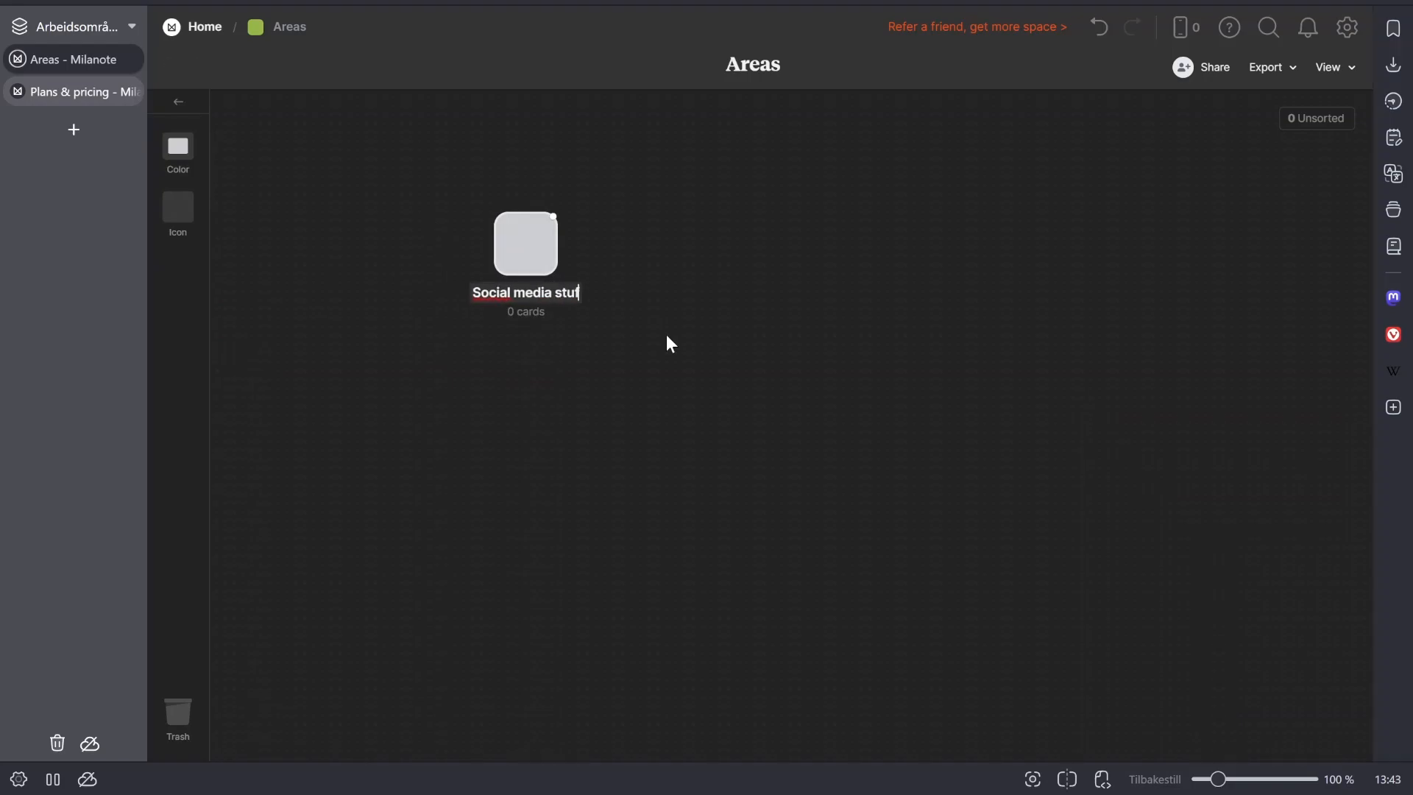
key(Return)
- Add a column titled "Projects" inside the Social media stuff board and position it near the board's upper middle
click(529, 263)
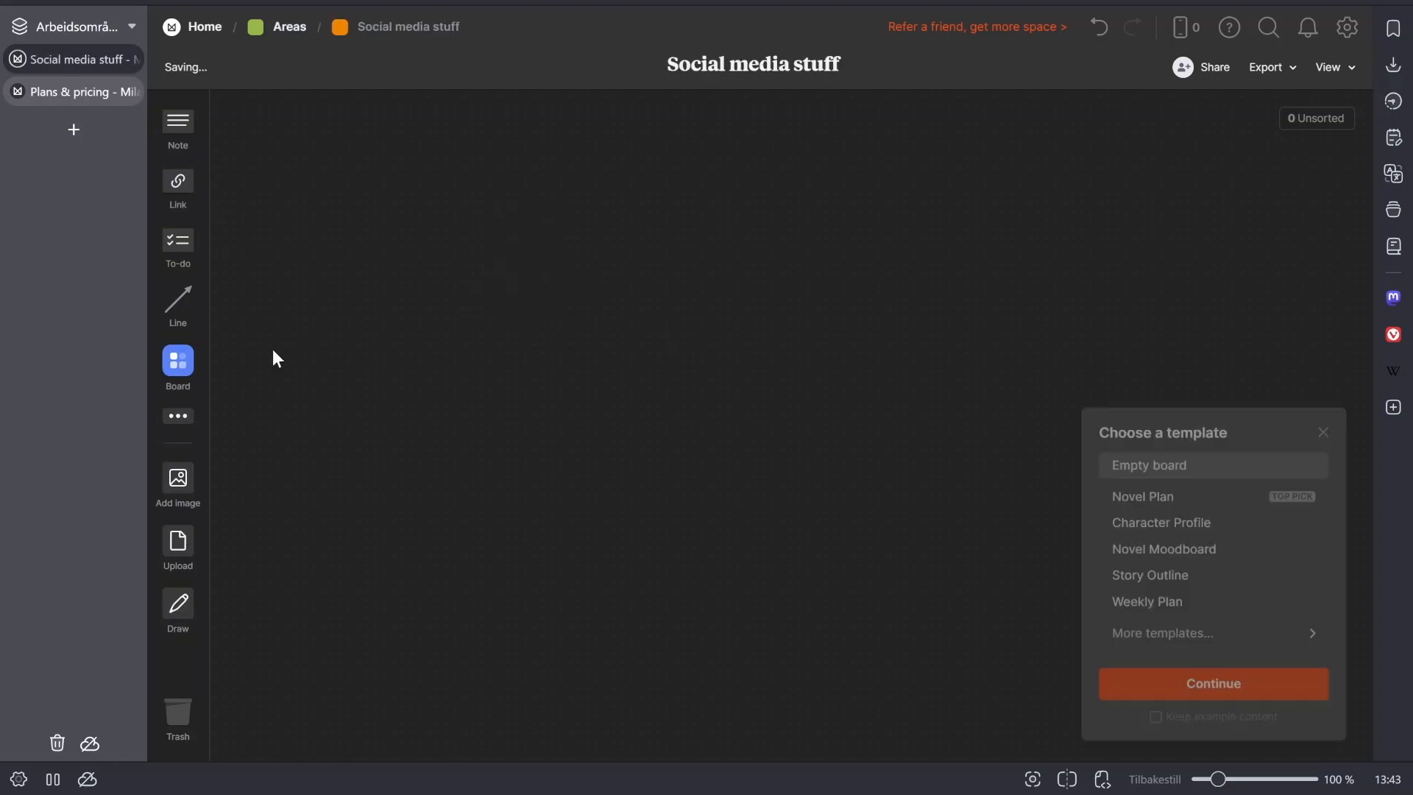
click(178, 416)
drag(312, 477, 798, 373)
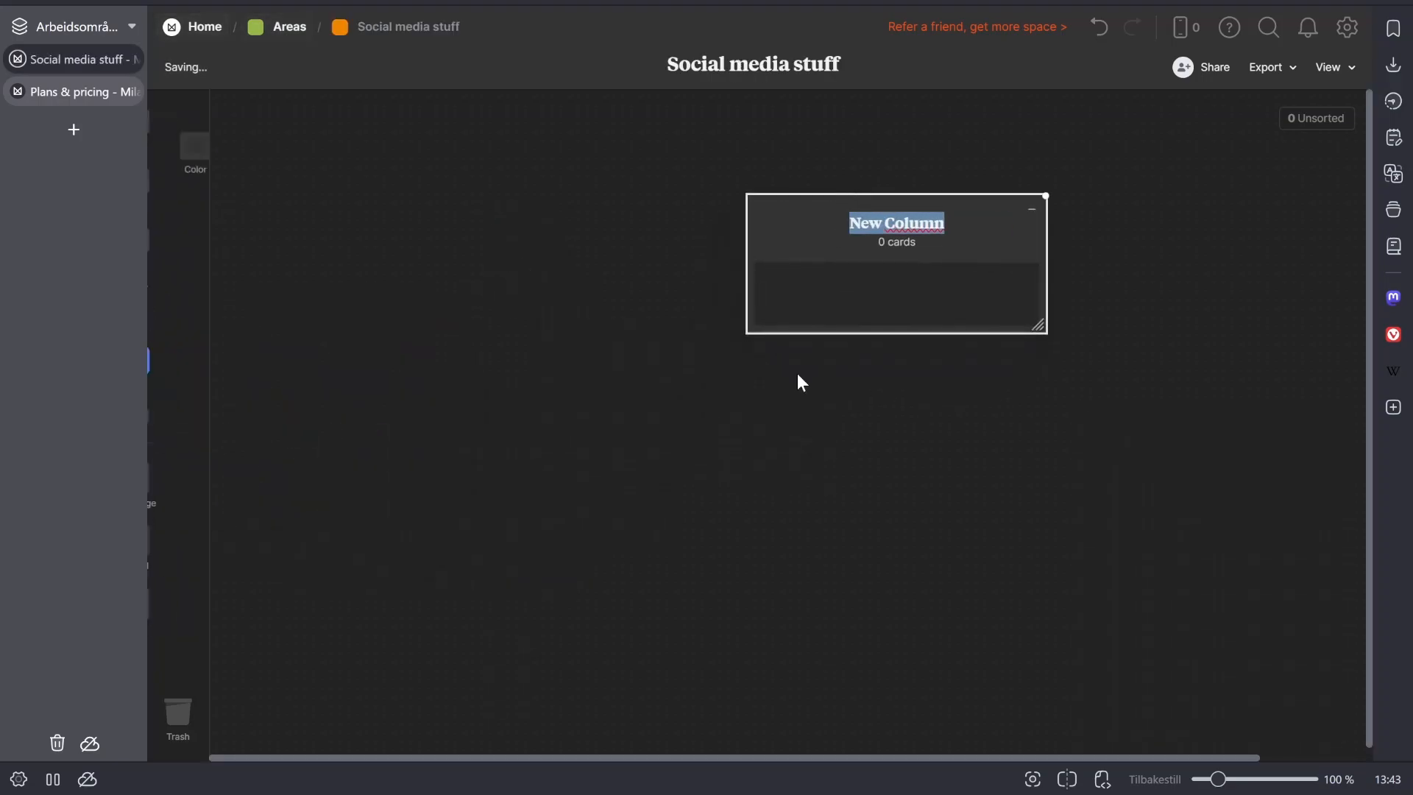
text(PRoje)
key(BackSpace)
key(BackSpace)
key(BackSpace)
key(BackSpace)
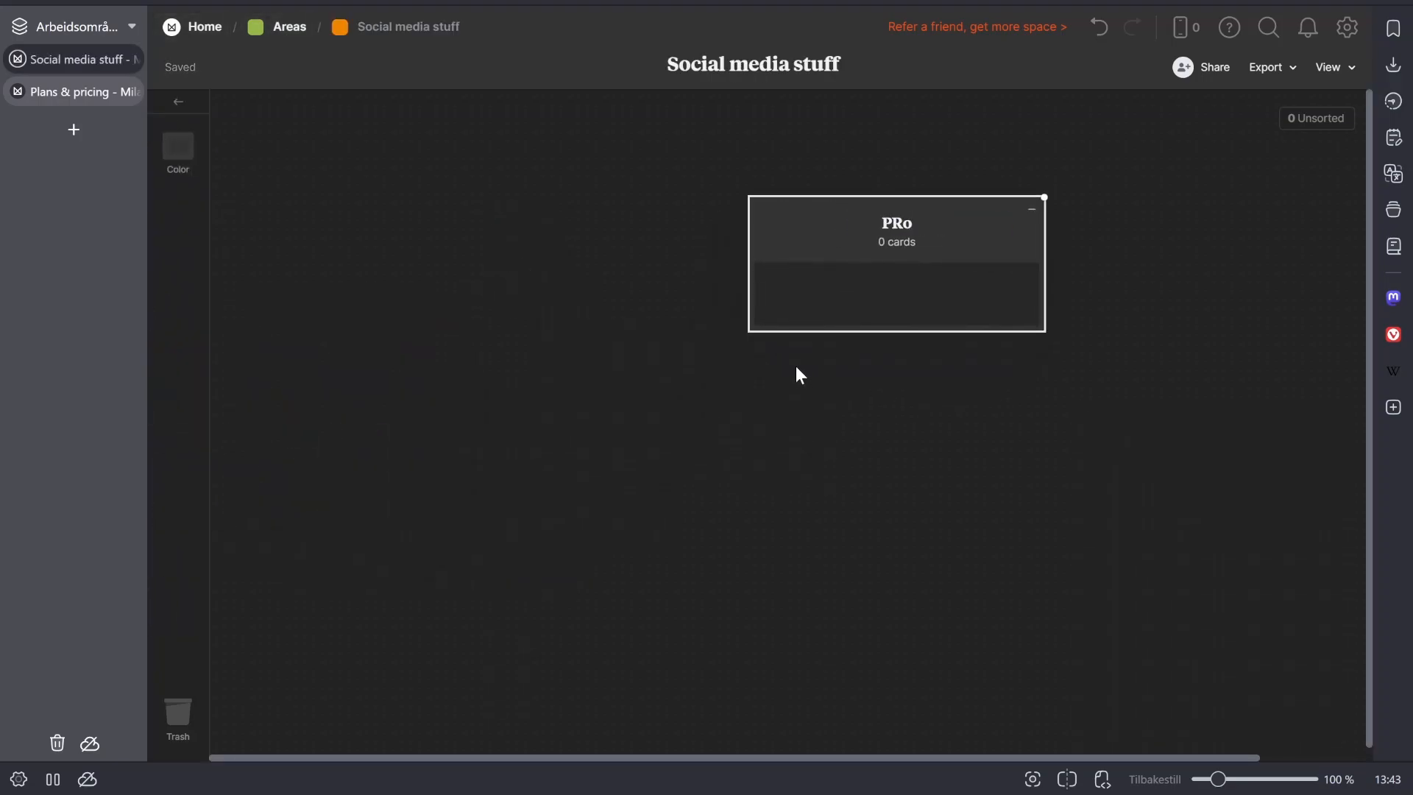
text(rojects)
click(797, 365)
drag(849, 259, 758, 298)
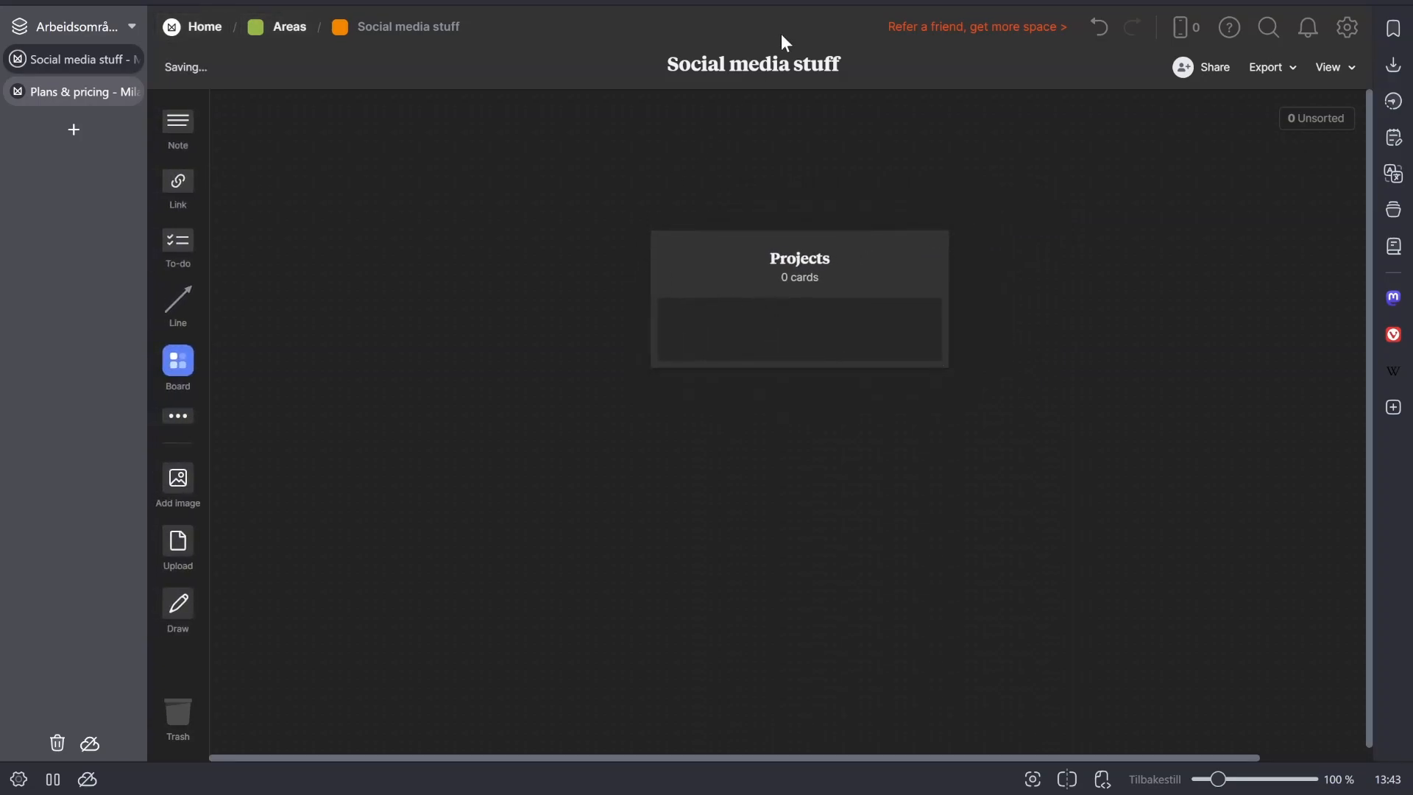
- Return to the main Projects board, create a shortcut to the Film Milanote video board, and cut that shortcut
click(302, 26)
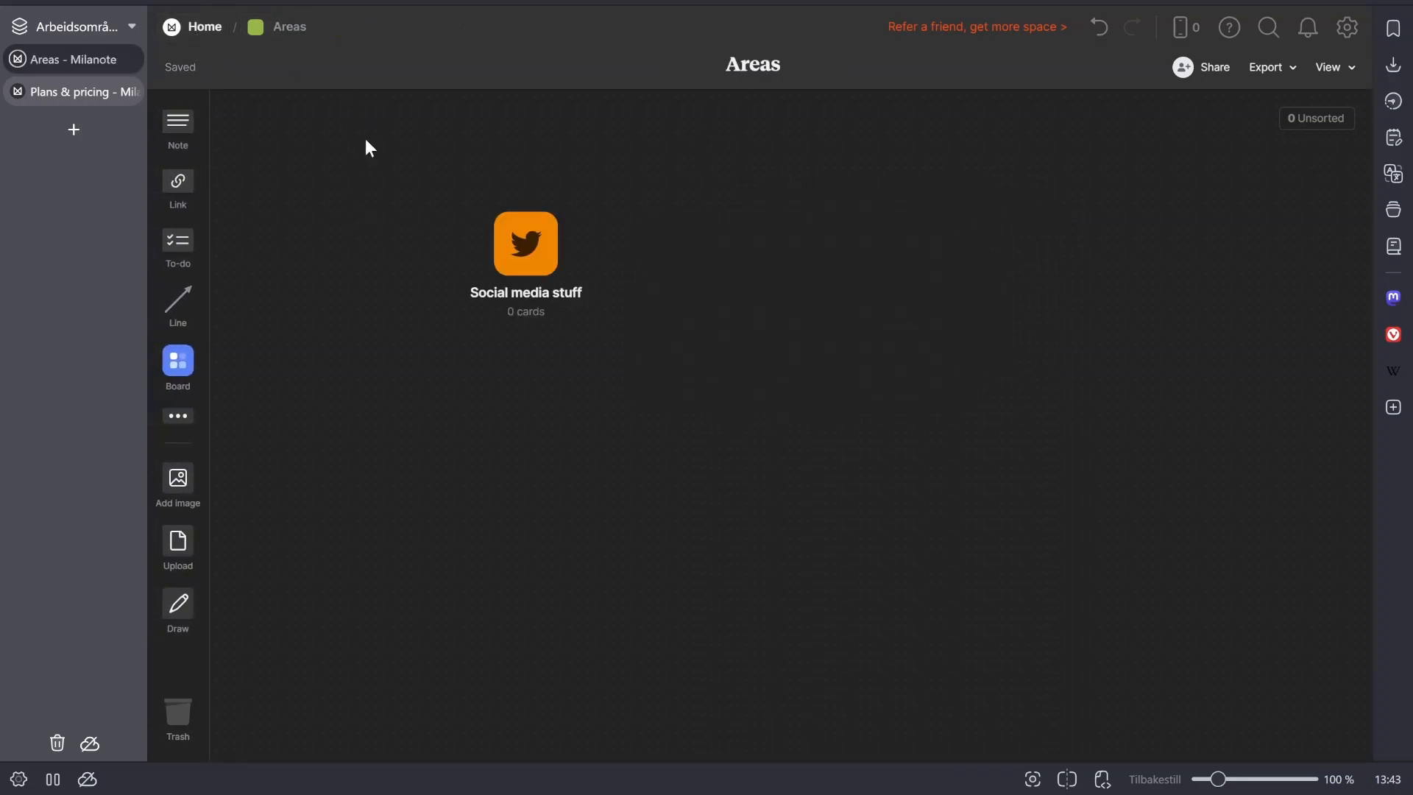
click(203, 26)
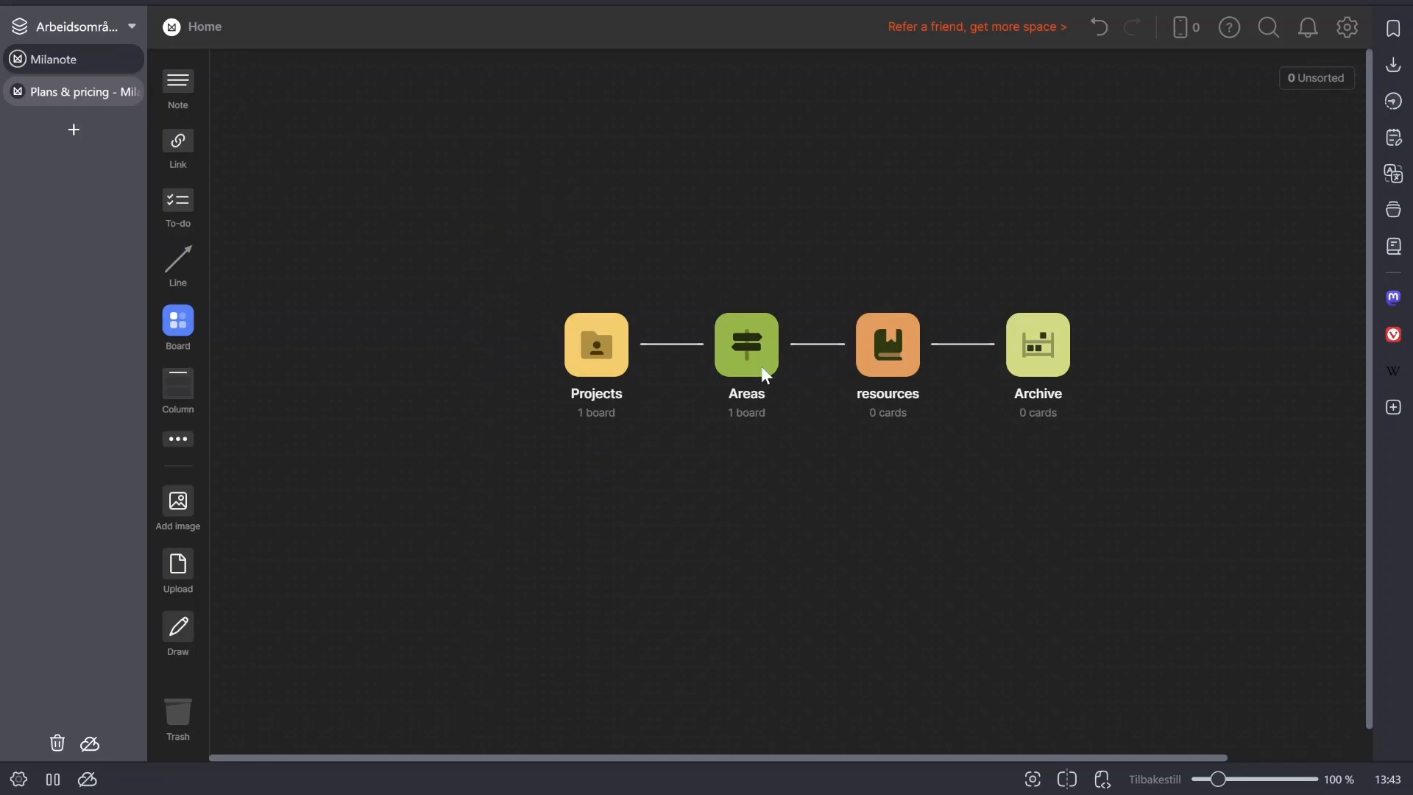
click(611, 374)
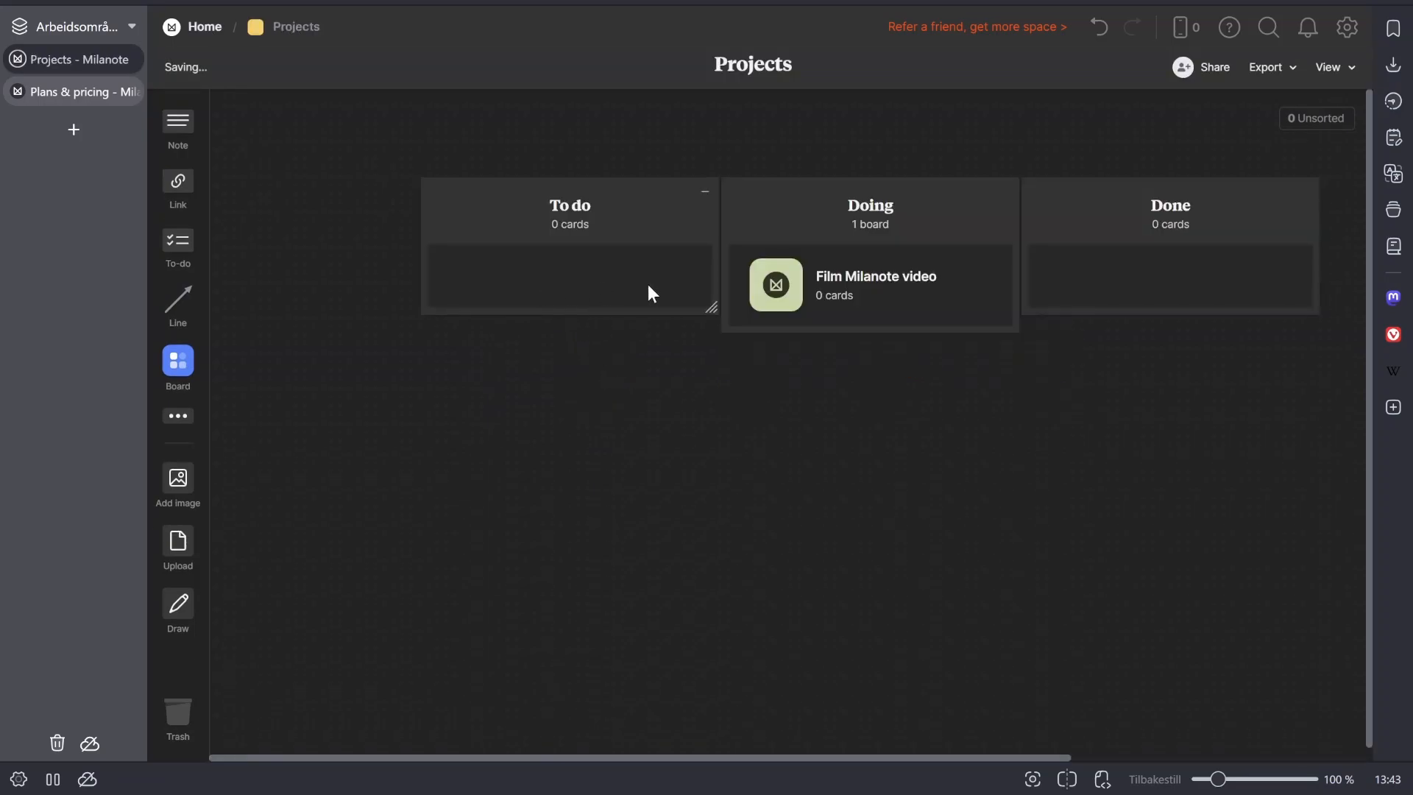
click(769, 293)
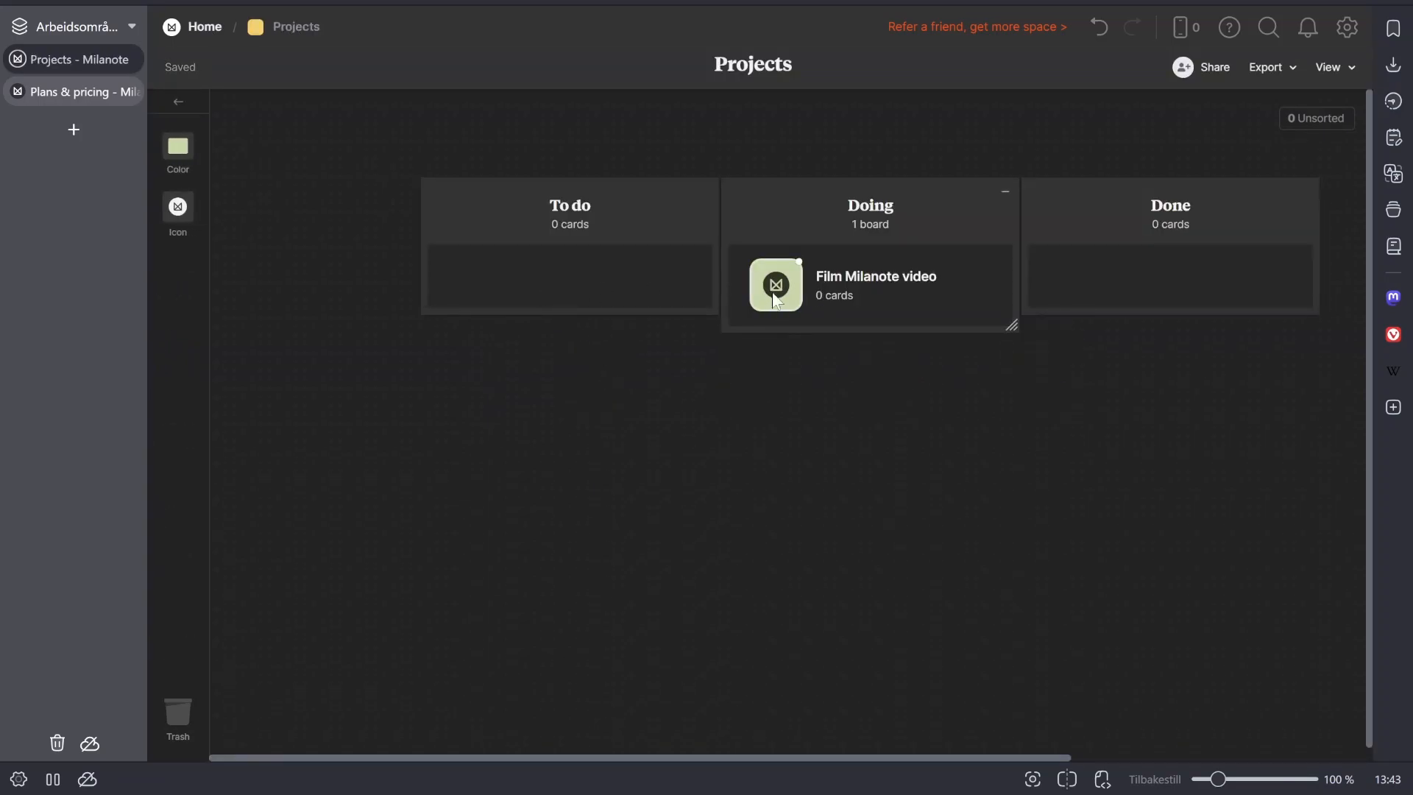
right_click(780, 288)
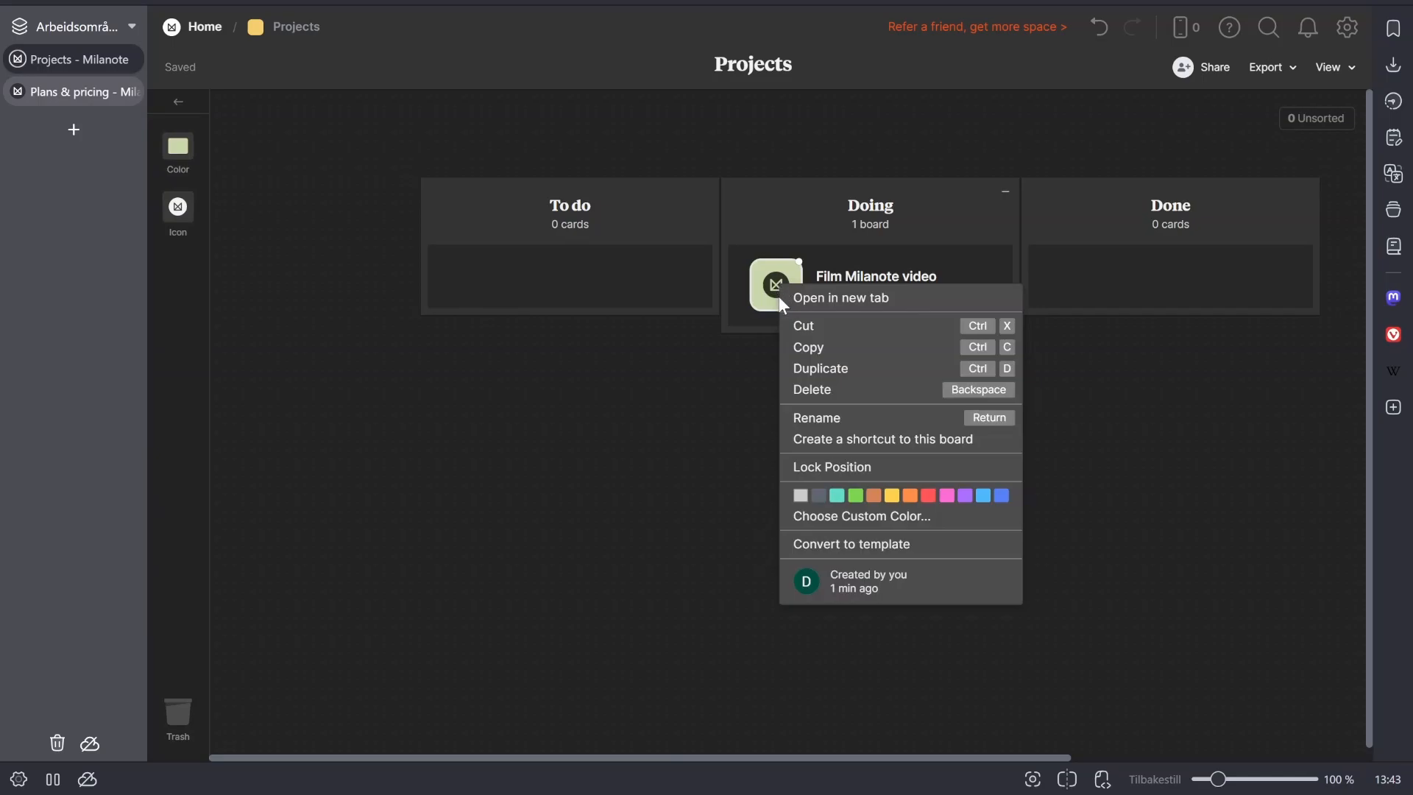
click(826, 440)
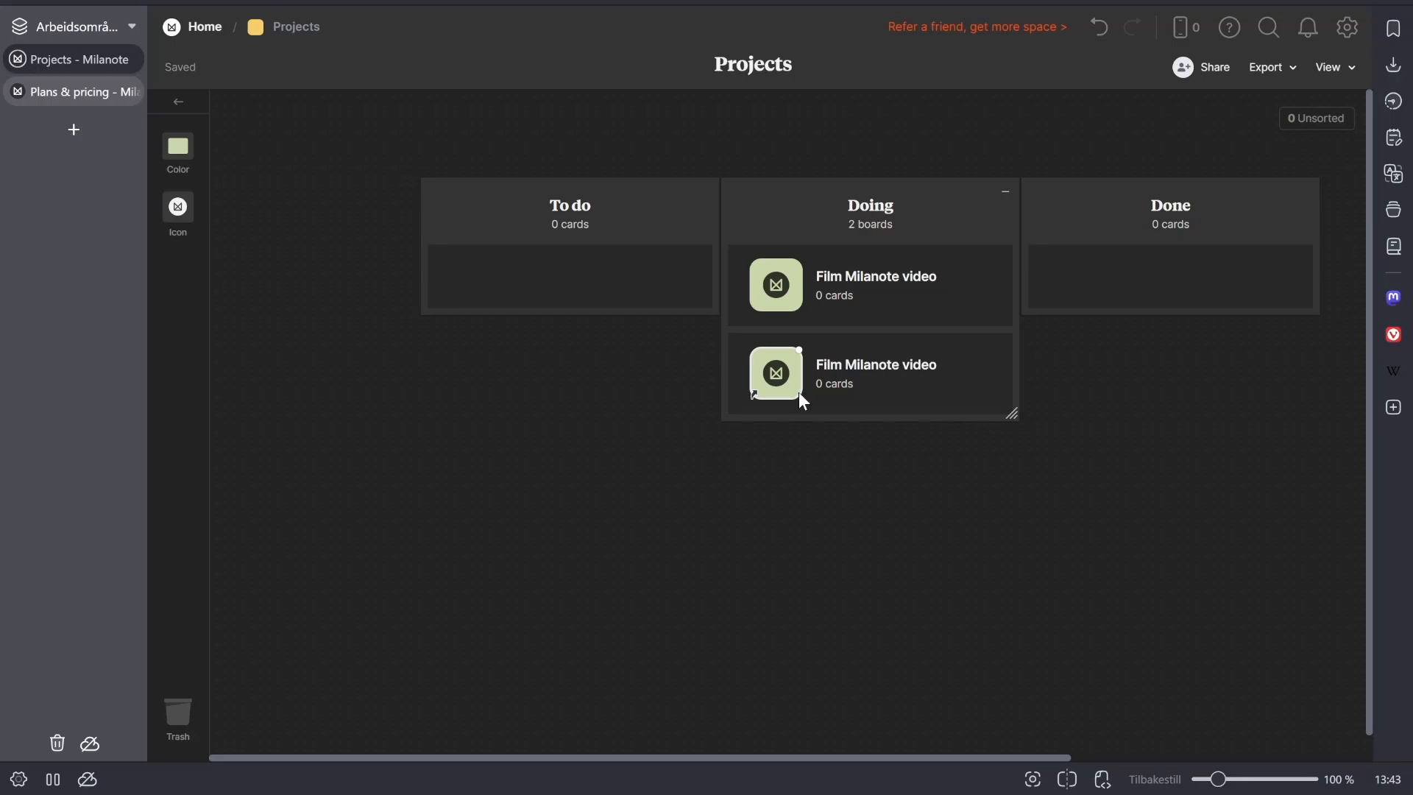
key(Delete)
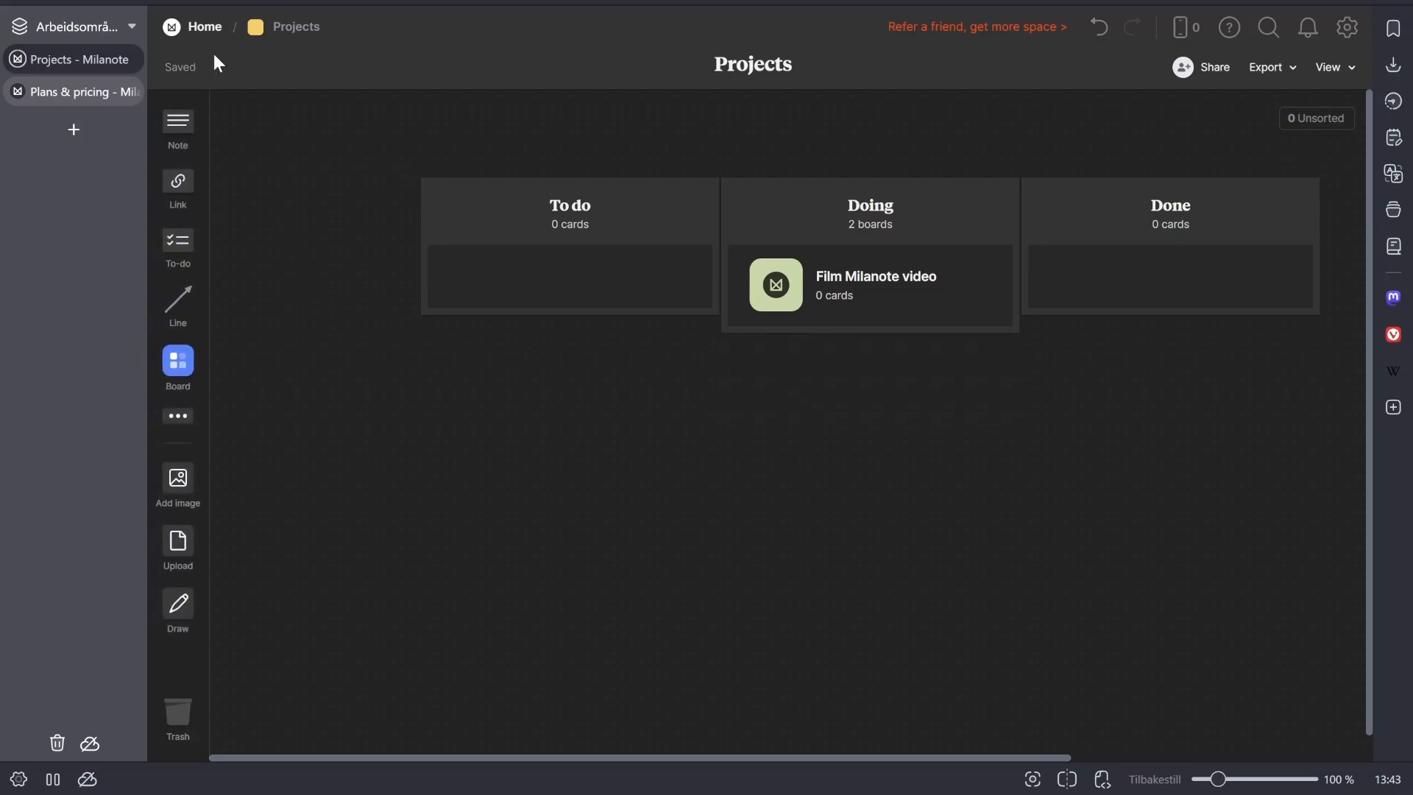
- Open the Social media stuff board in Areas and place the Film Milanote video shortcut from Unsorted into its Projects column
click(208, 30)
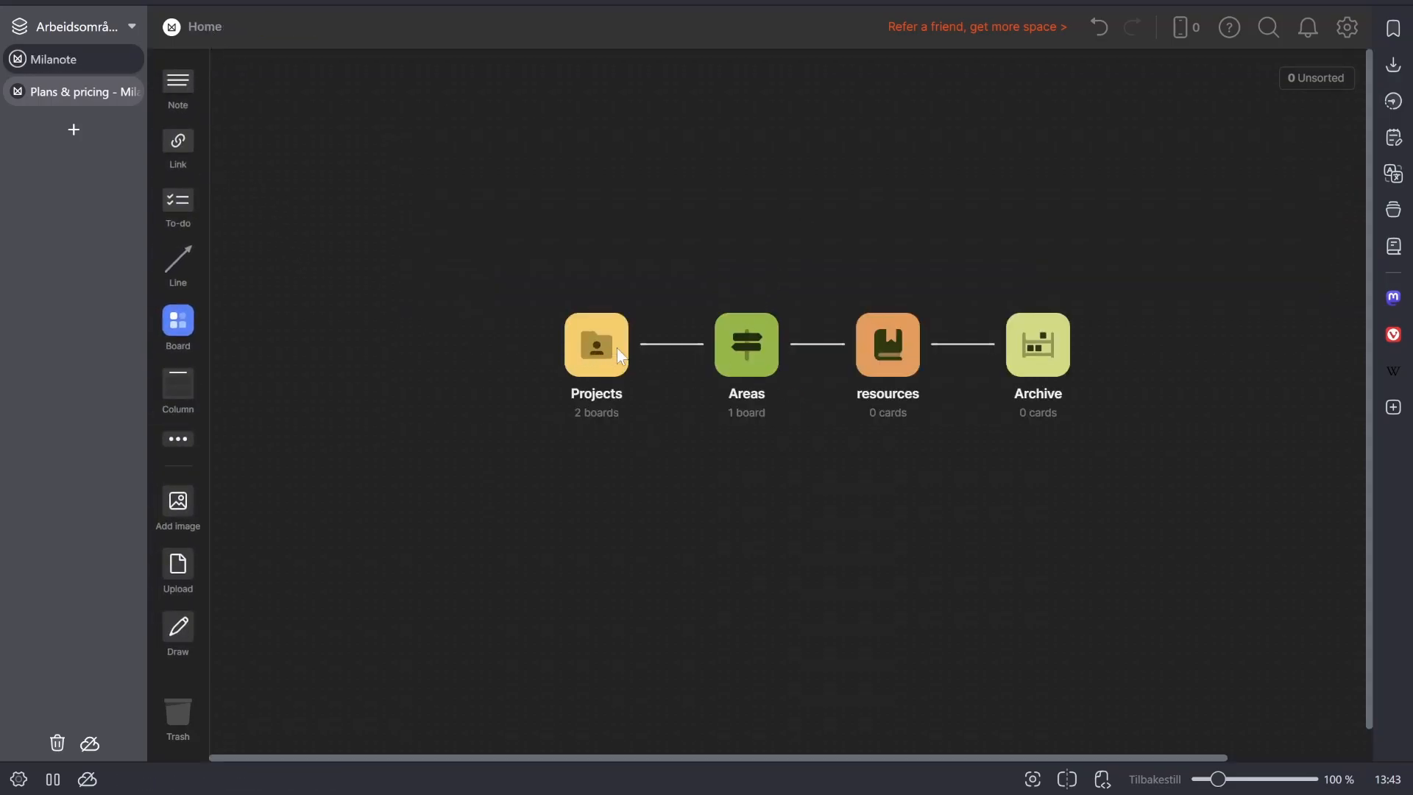
click(761, 353)
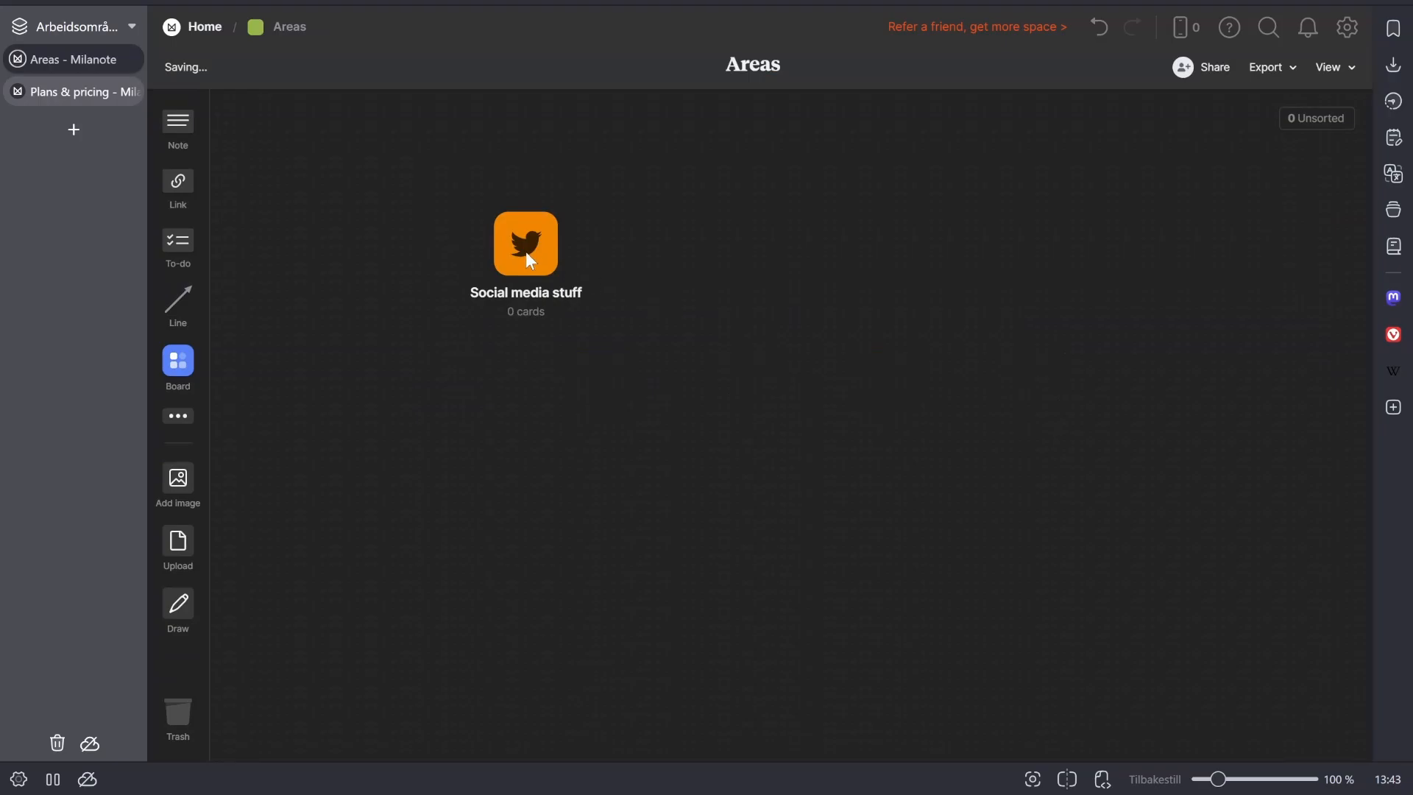
click(528, 259)
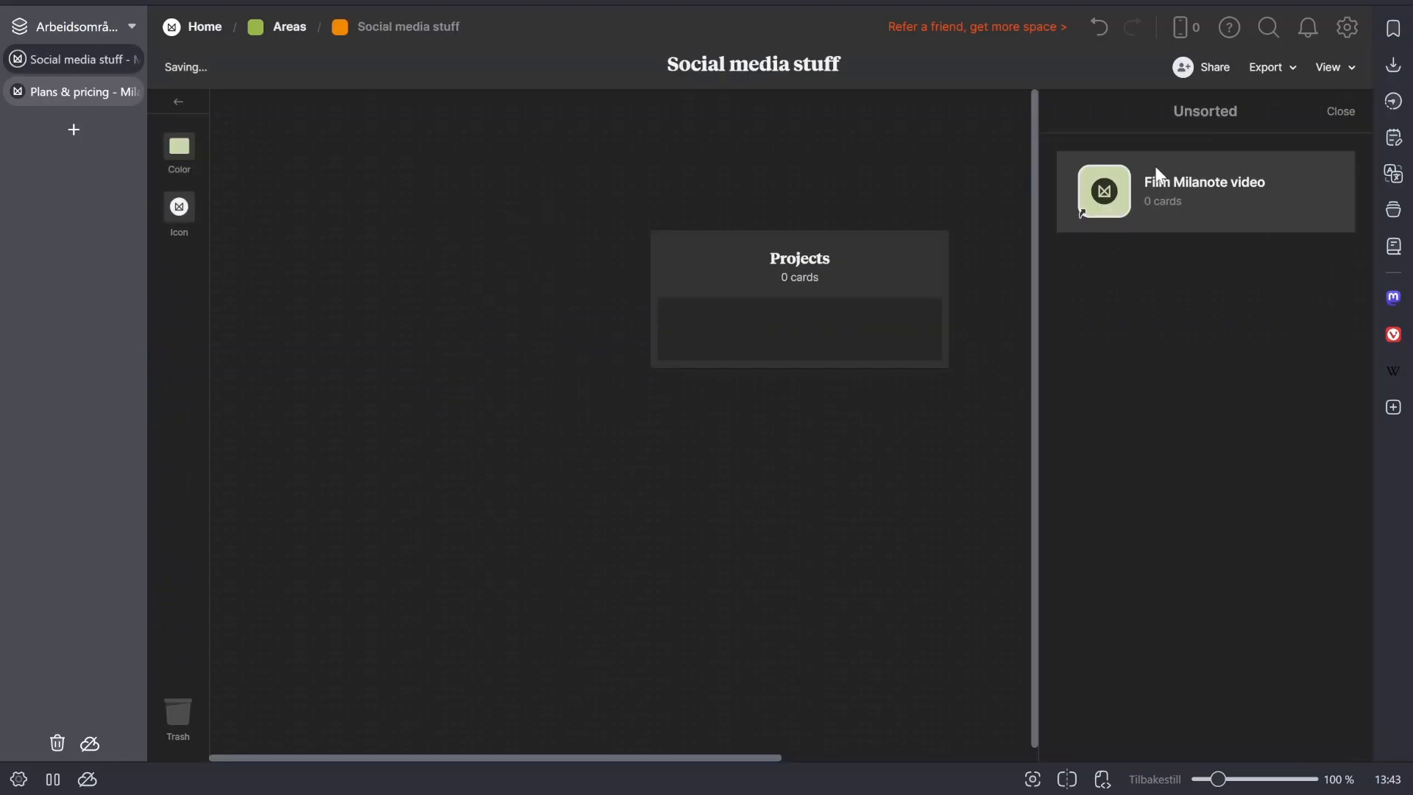
drag(1155, 176, 784, 299)
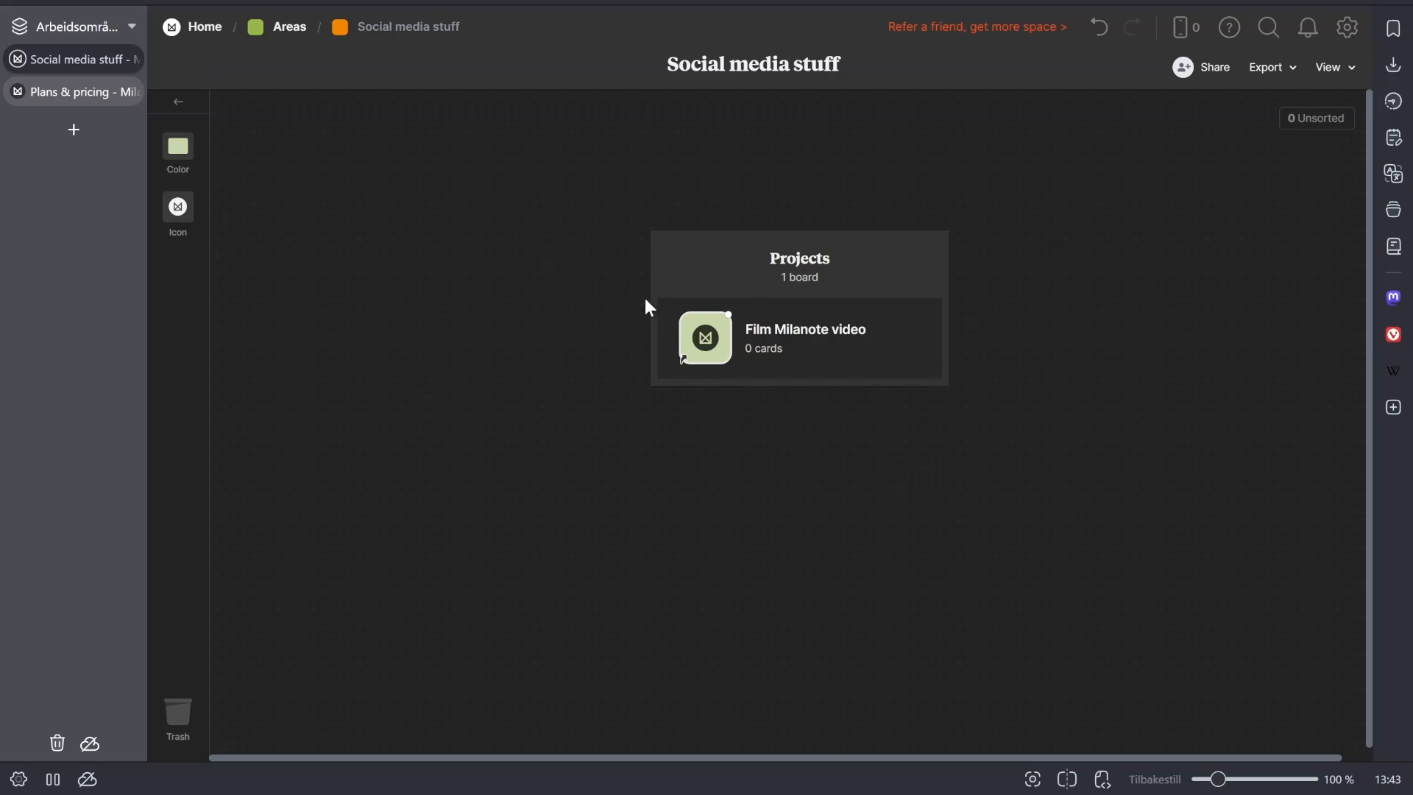
click(571, 212)
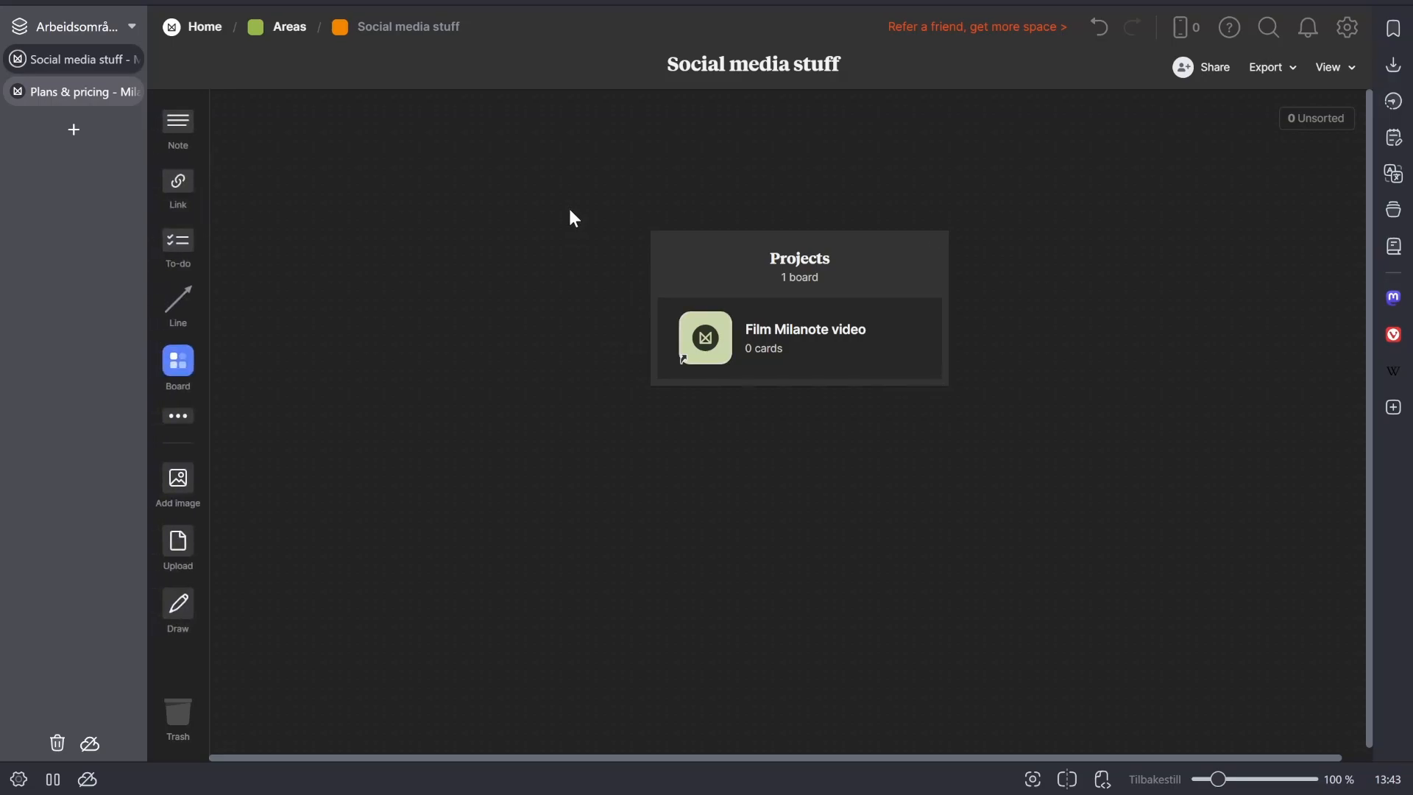
- Go back to the Home board and open the resources board
click(296, 27)
click(196, 33)
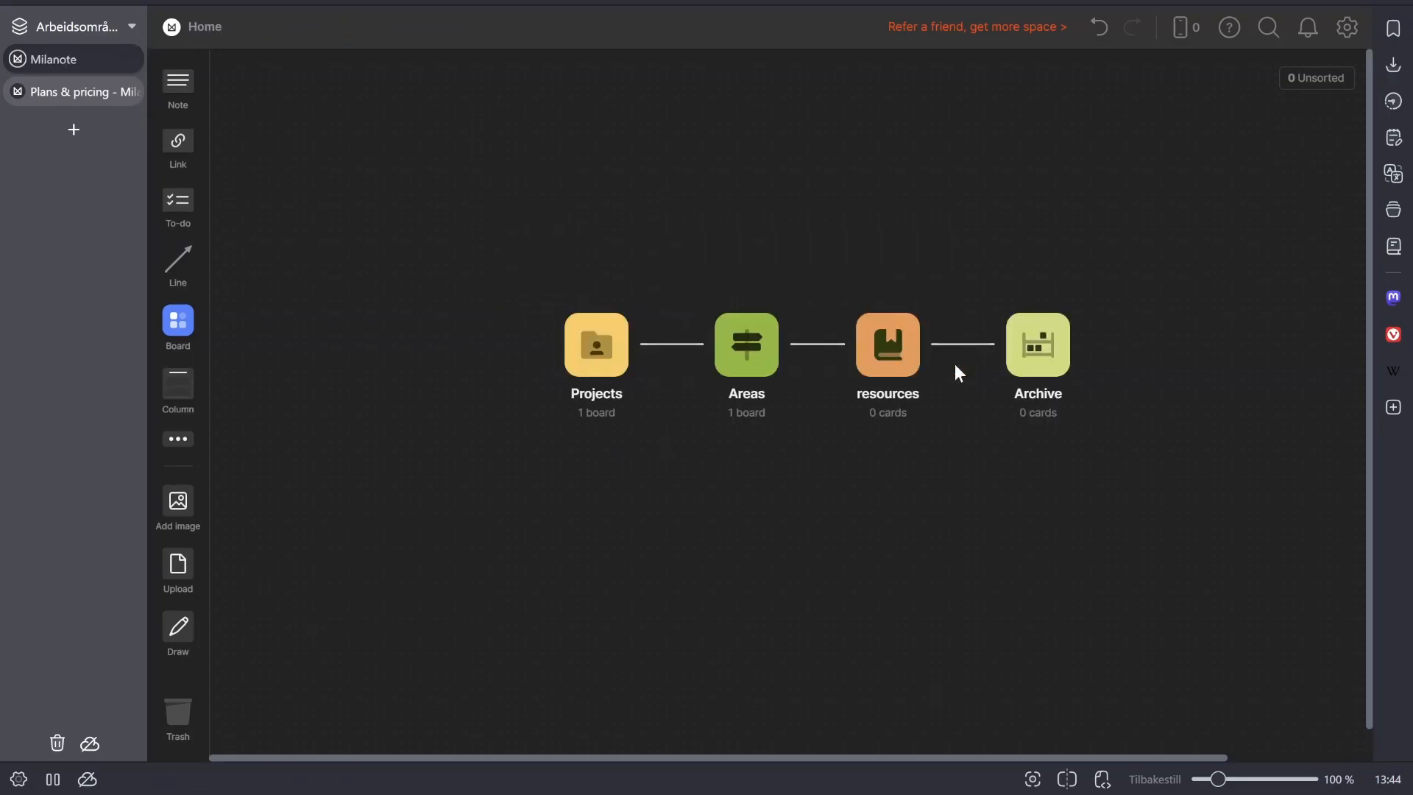
double_click(898, 352)
drag(179, 355, 499, 337)
text(Book)
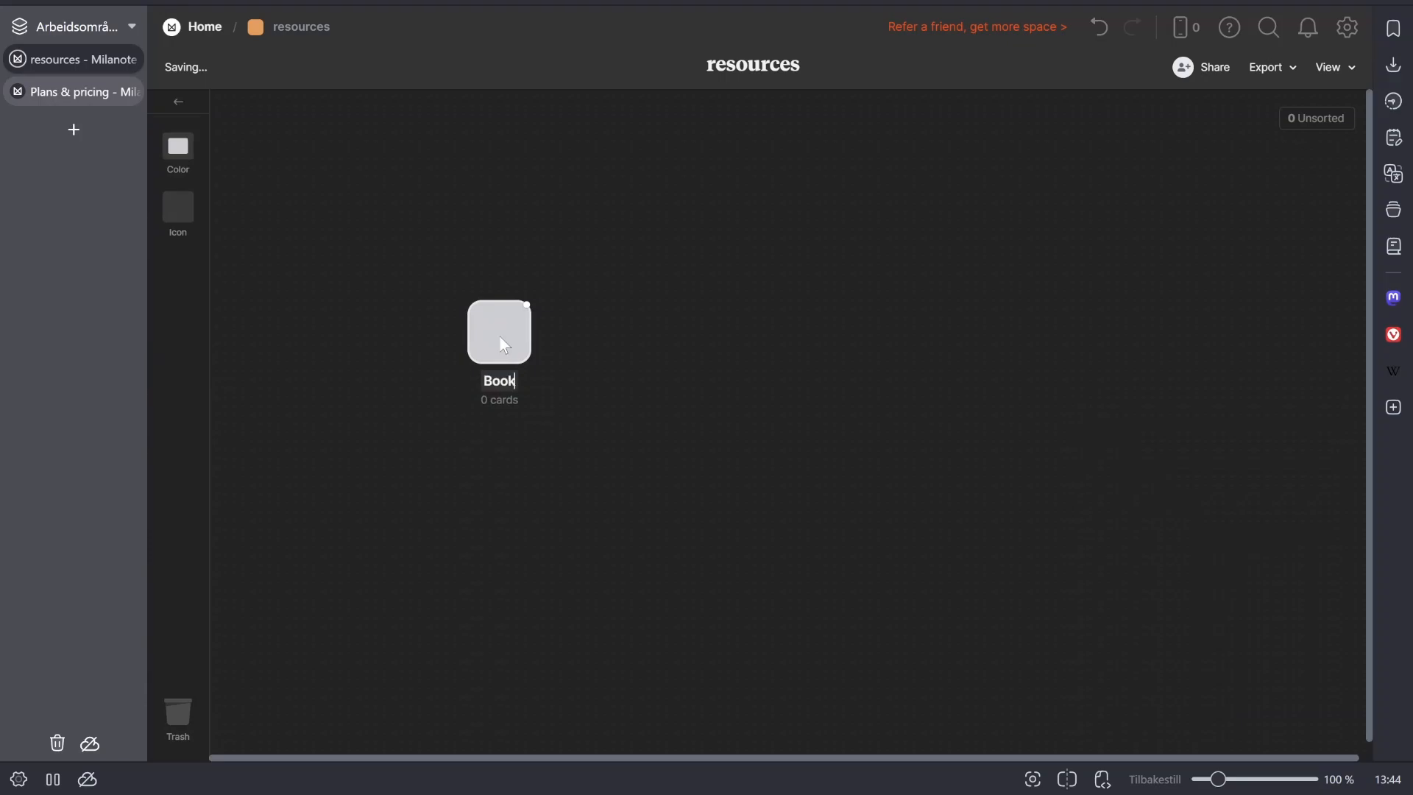
key(Return)
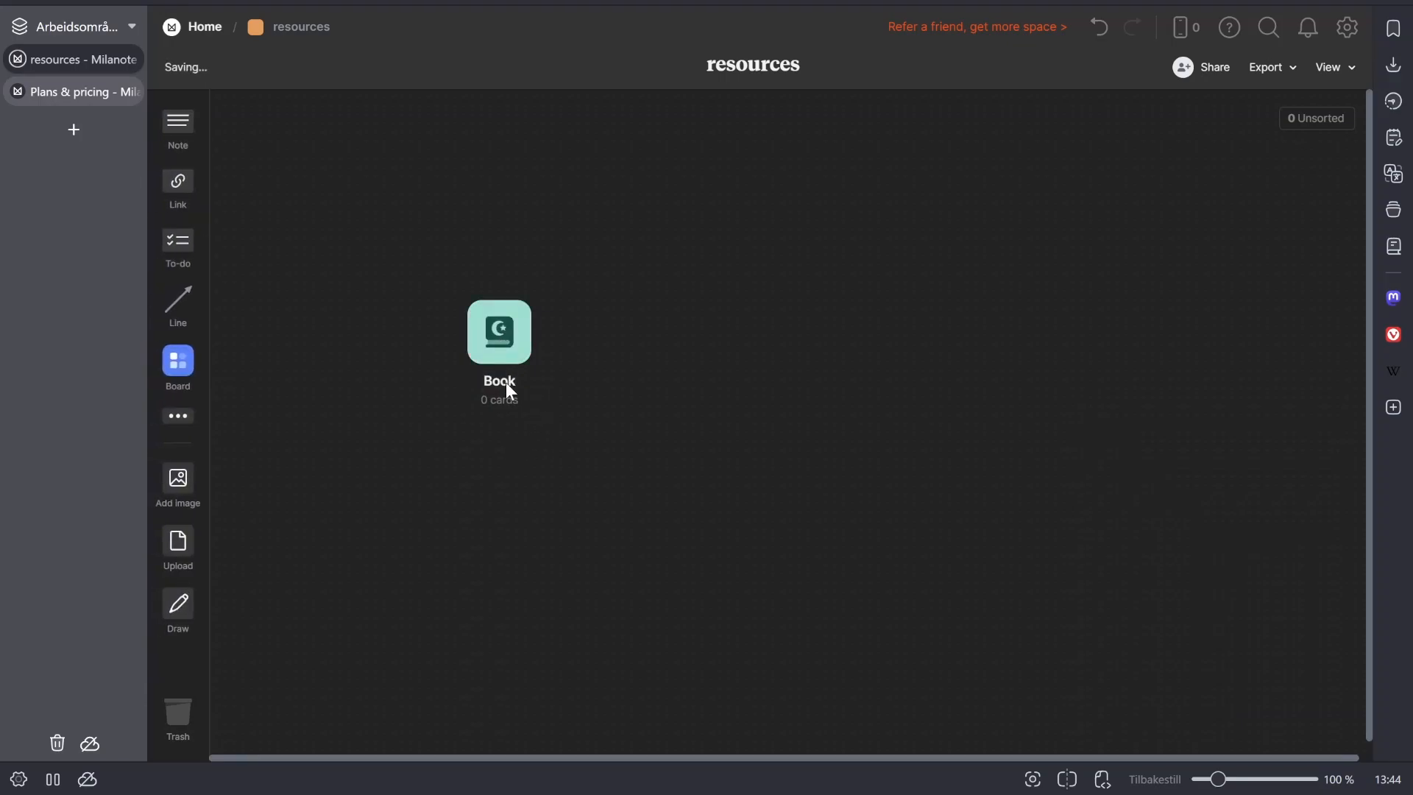
click(502, 352)
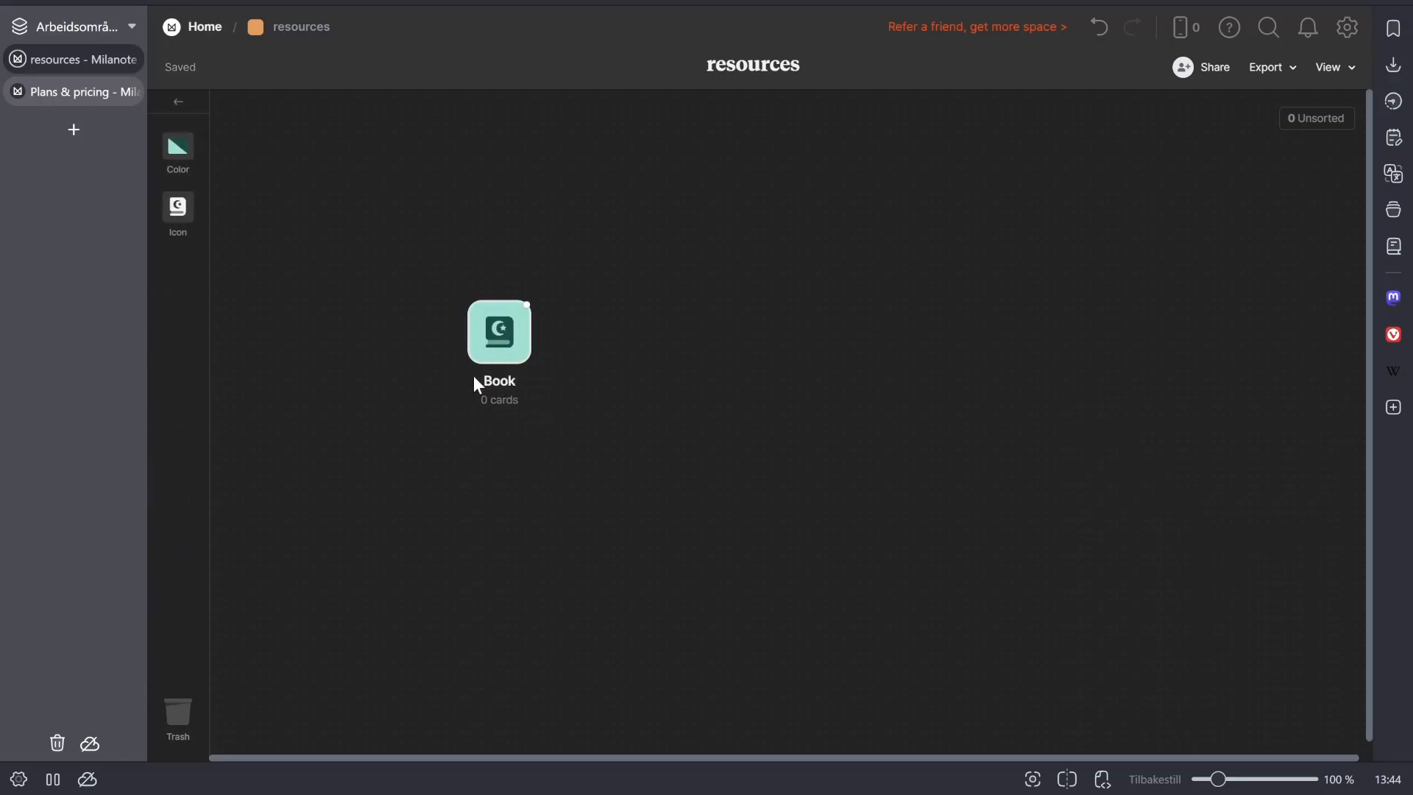
key(Delete)
- Add a board named "PKm" to the resources board and open it
drag(179, 368, 505, 332)
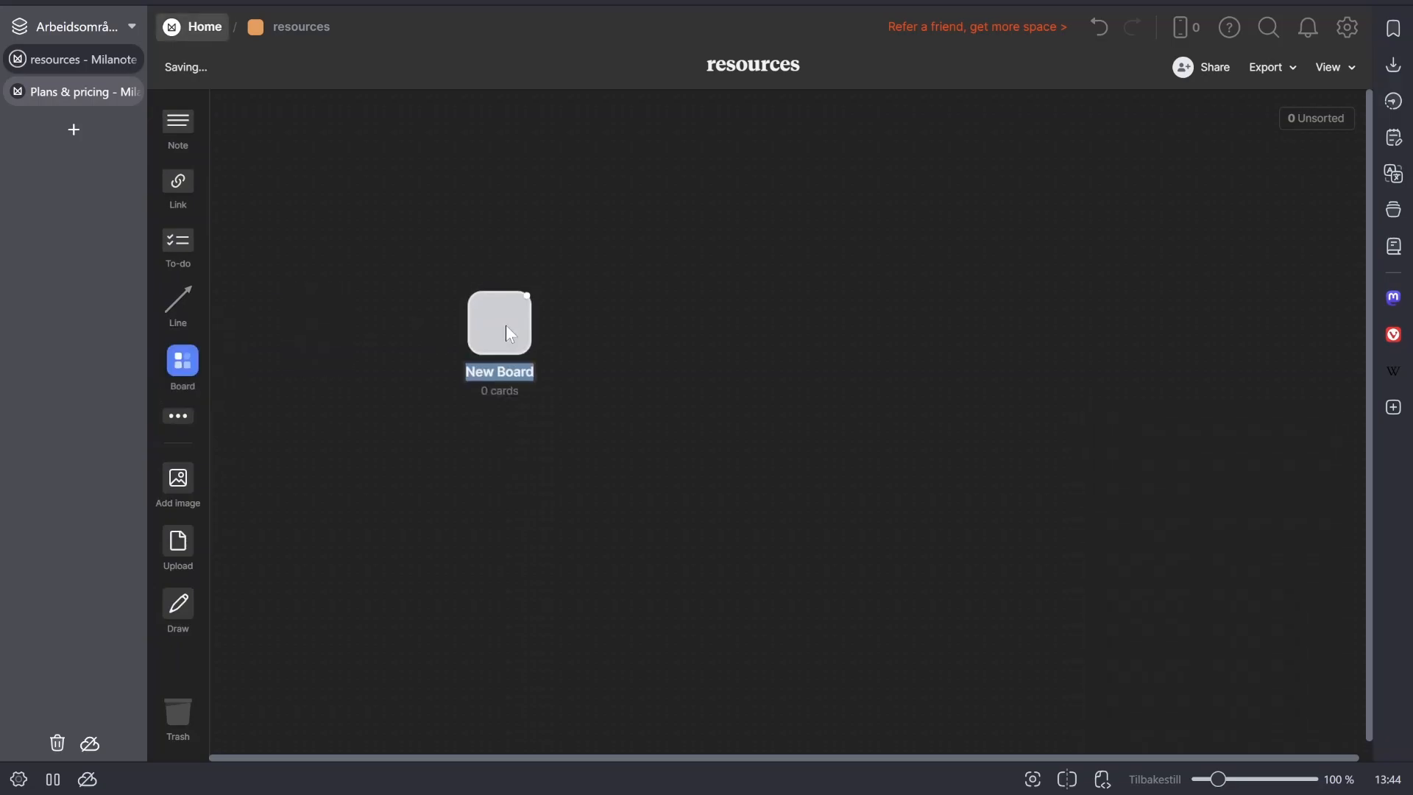
text(PKm)
key(Return)
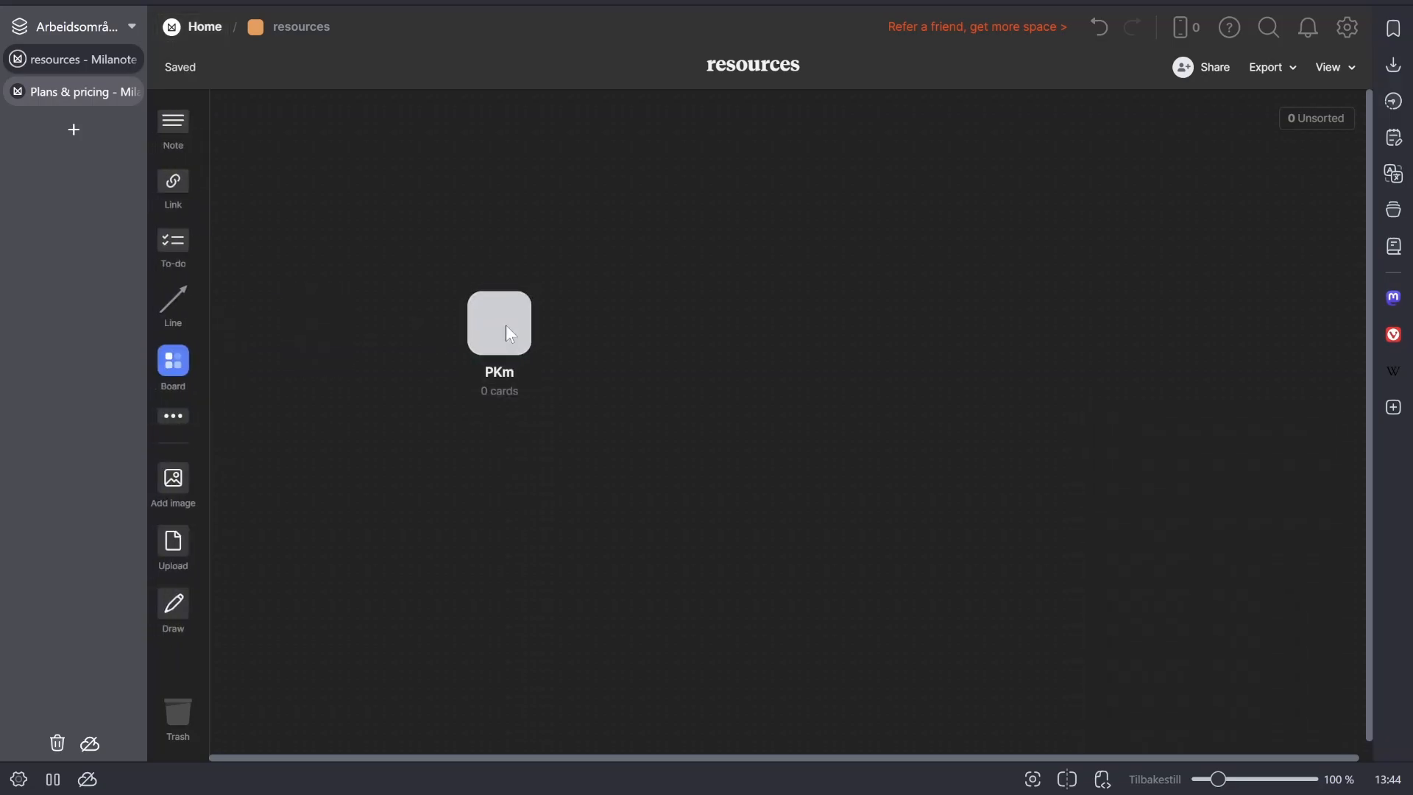
click(505, 325)
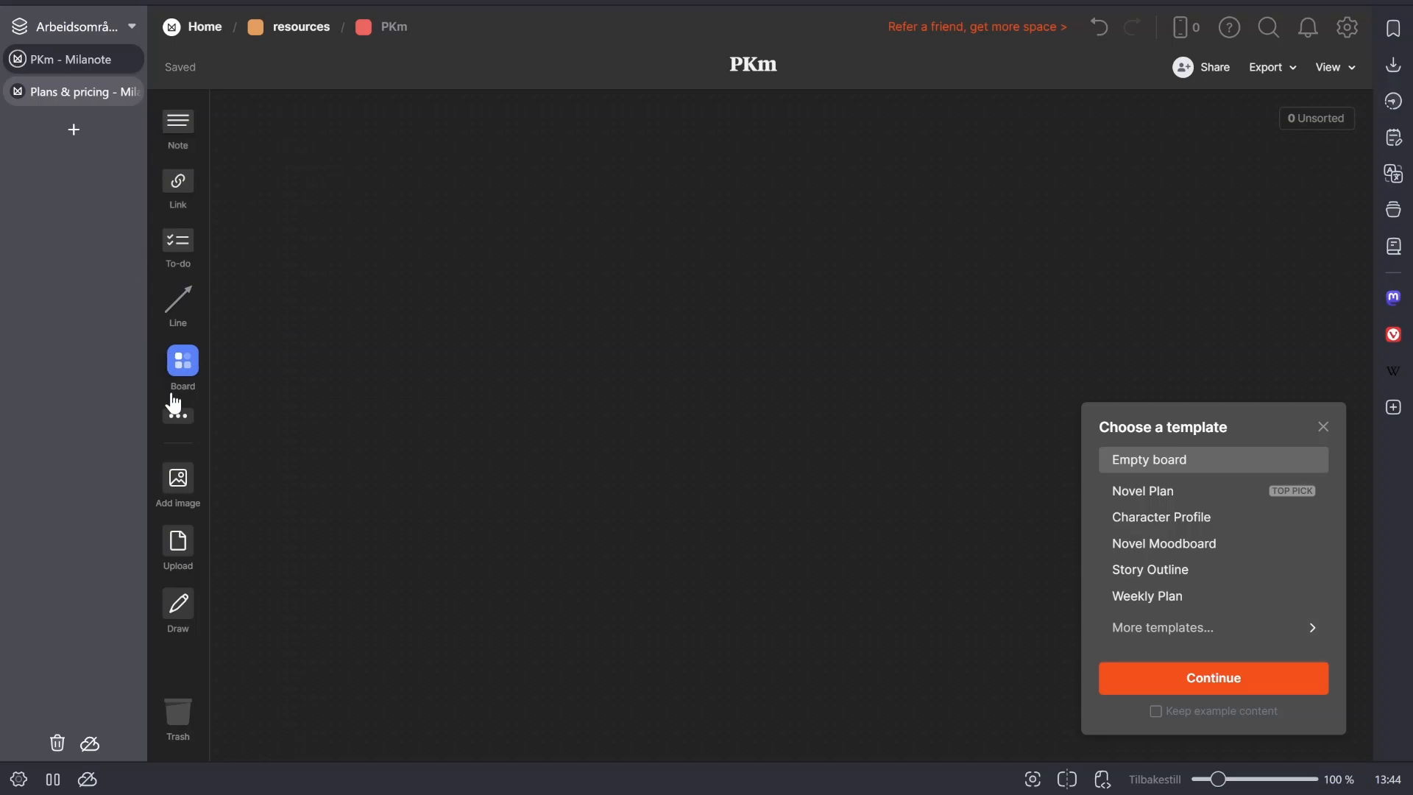
- Add a note to the PKm board reading "If I had an idea", followed by an empty line
drag(189, 152, 564, 218)
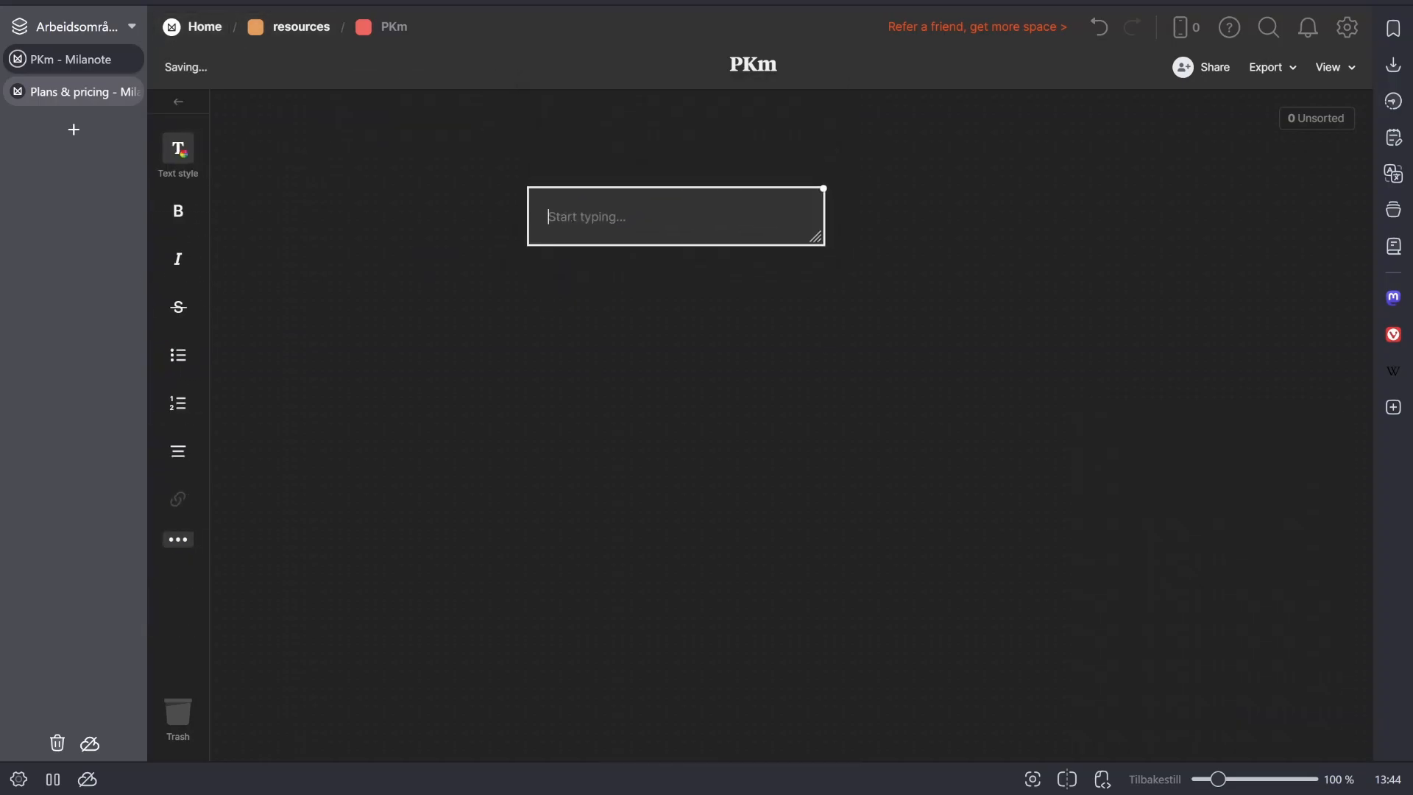
text(If I had an idea)
key(Return)
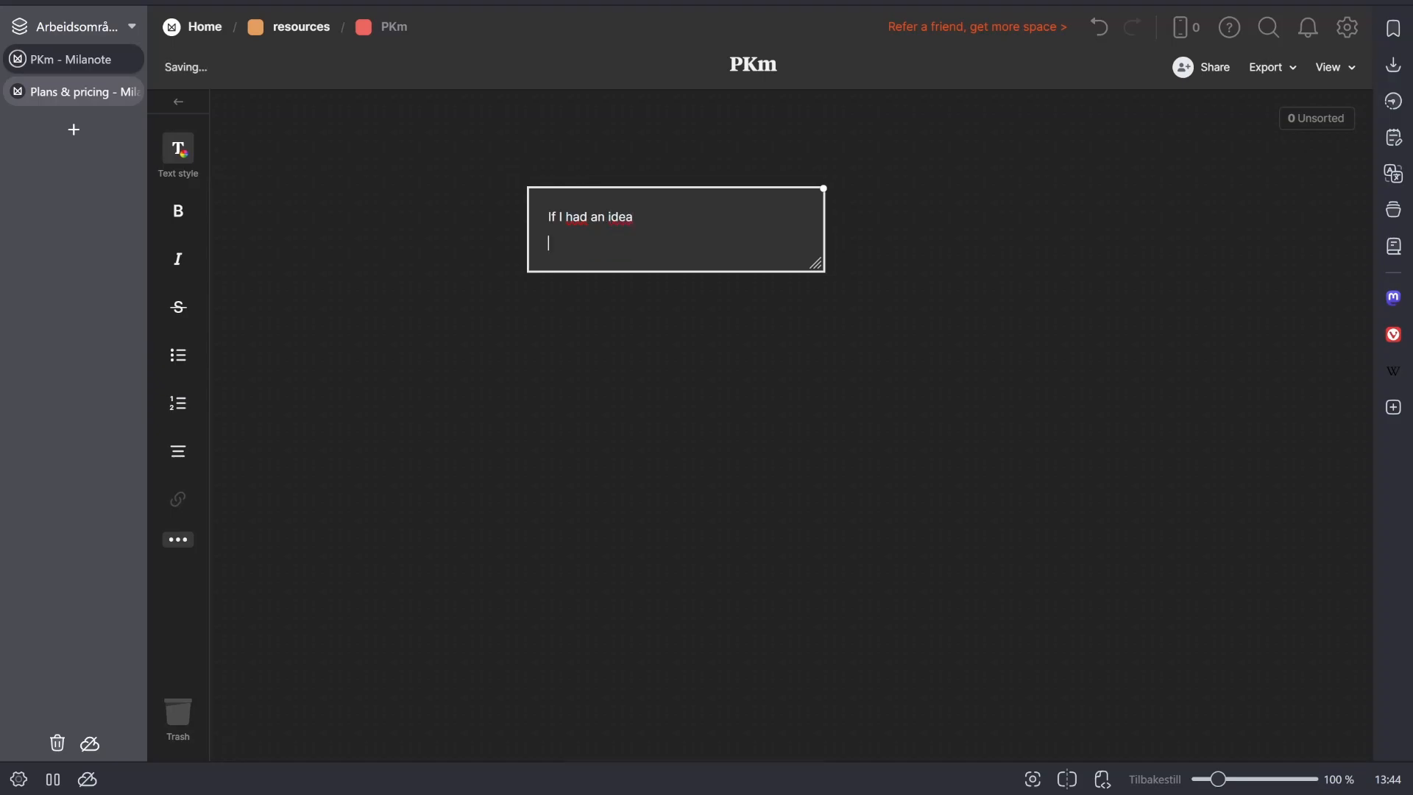
- Try a "###" heading reading "test" and a "[]" checklist line in the note, and remove both
text(###)
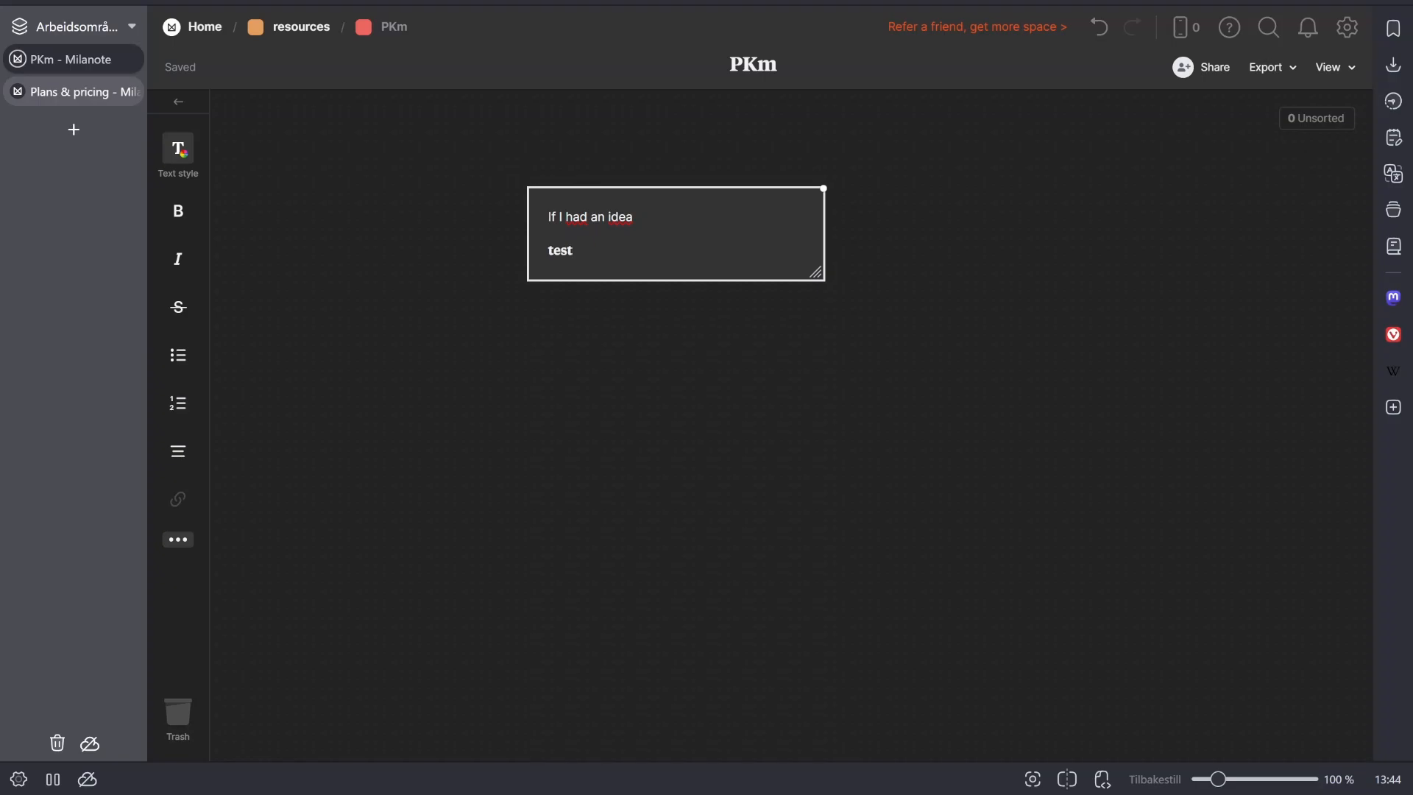
key(BackSpace)
key(BackSpace)
key(BackSpace)
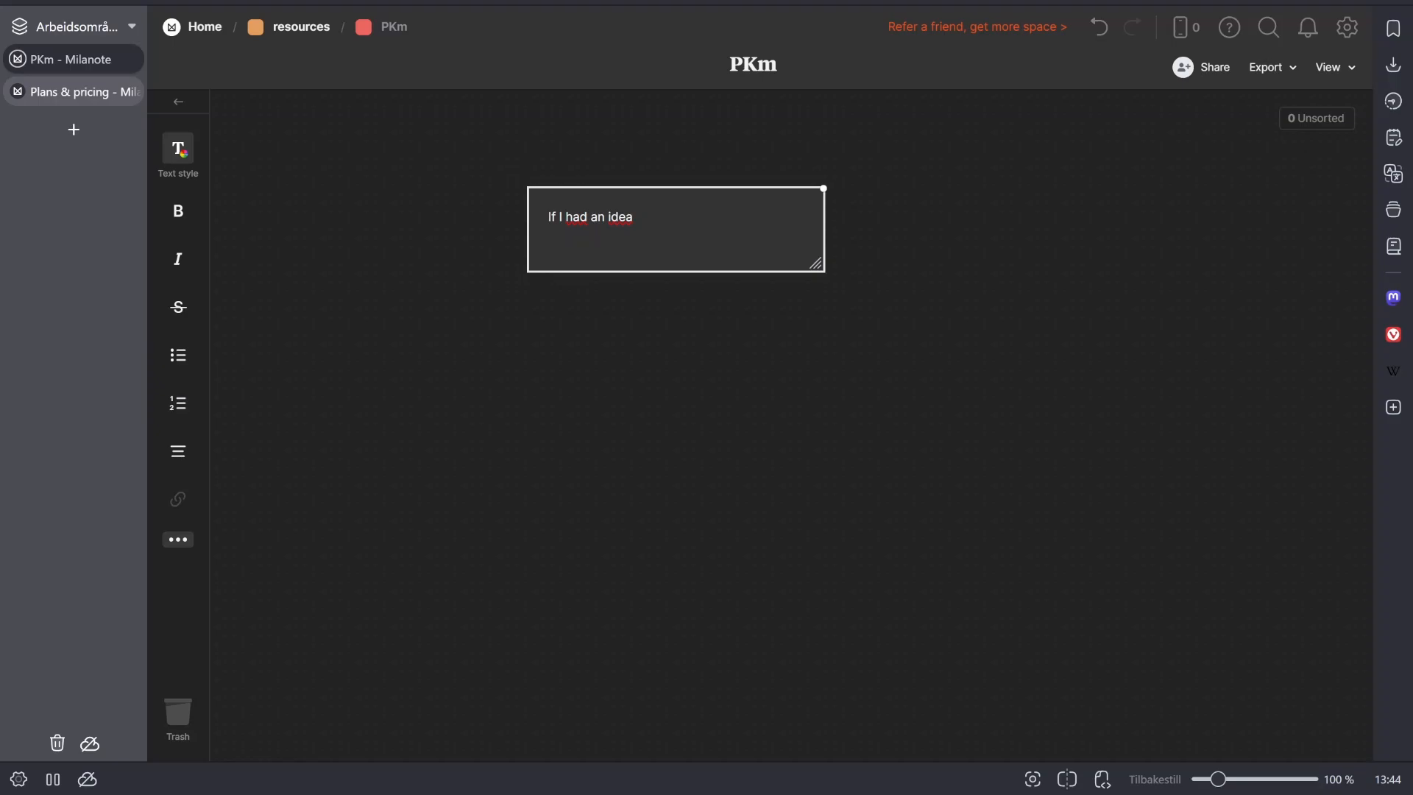
text([] hjefbj)
key(BackSpace)
- Make the note's text "If I had an idea" bold and italic
triple_click(621, 217)
click(179, 149)
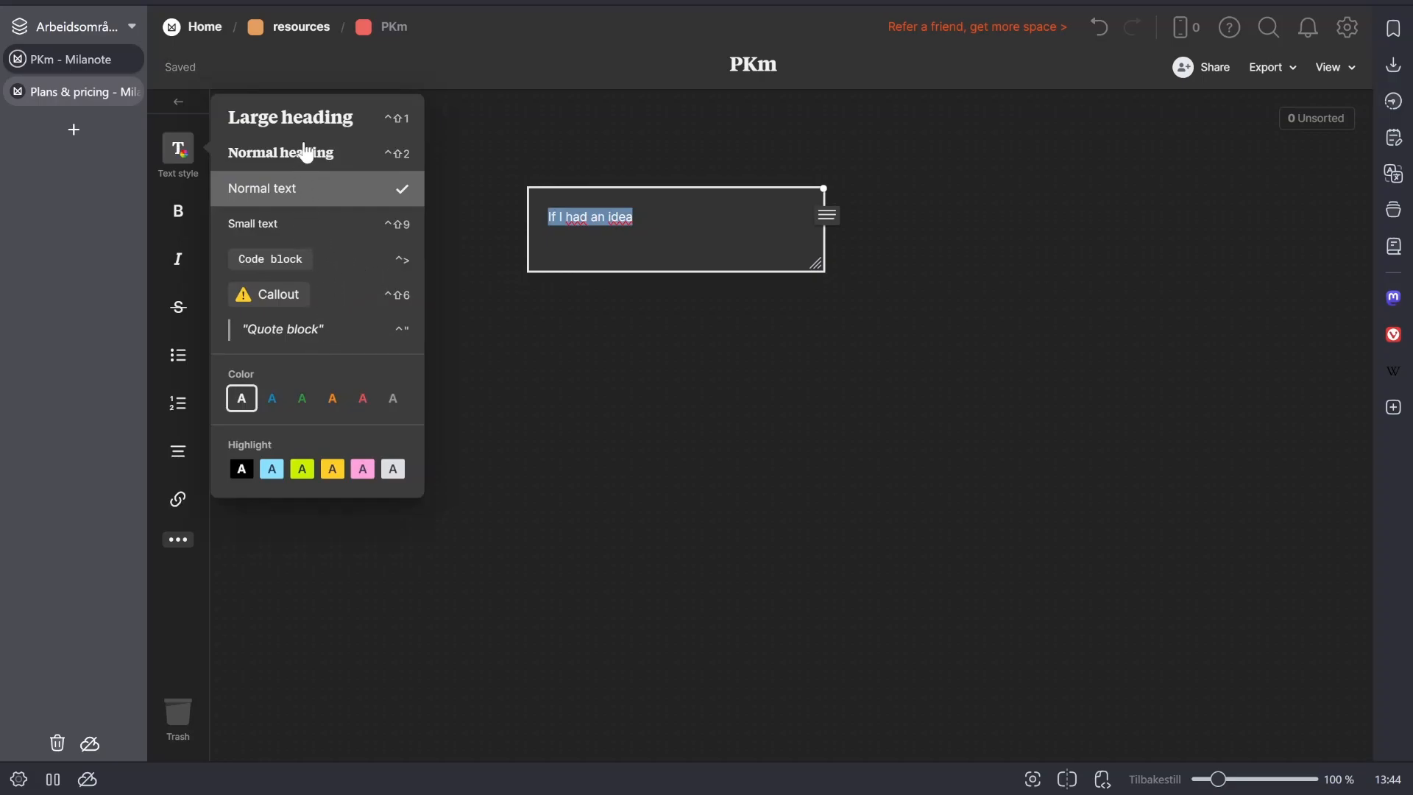
click(633, 218)
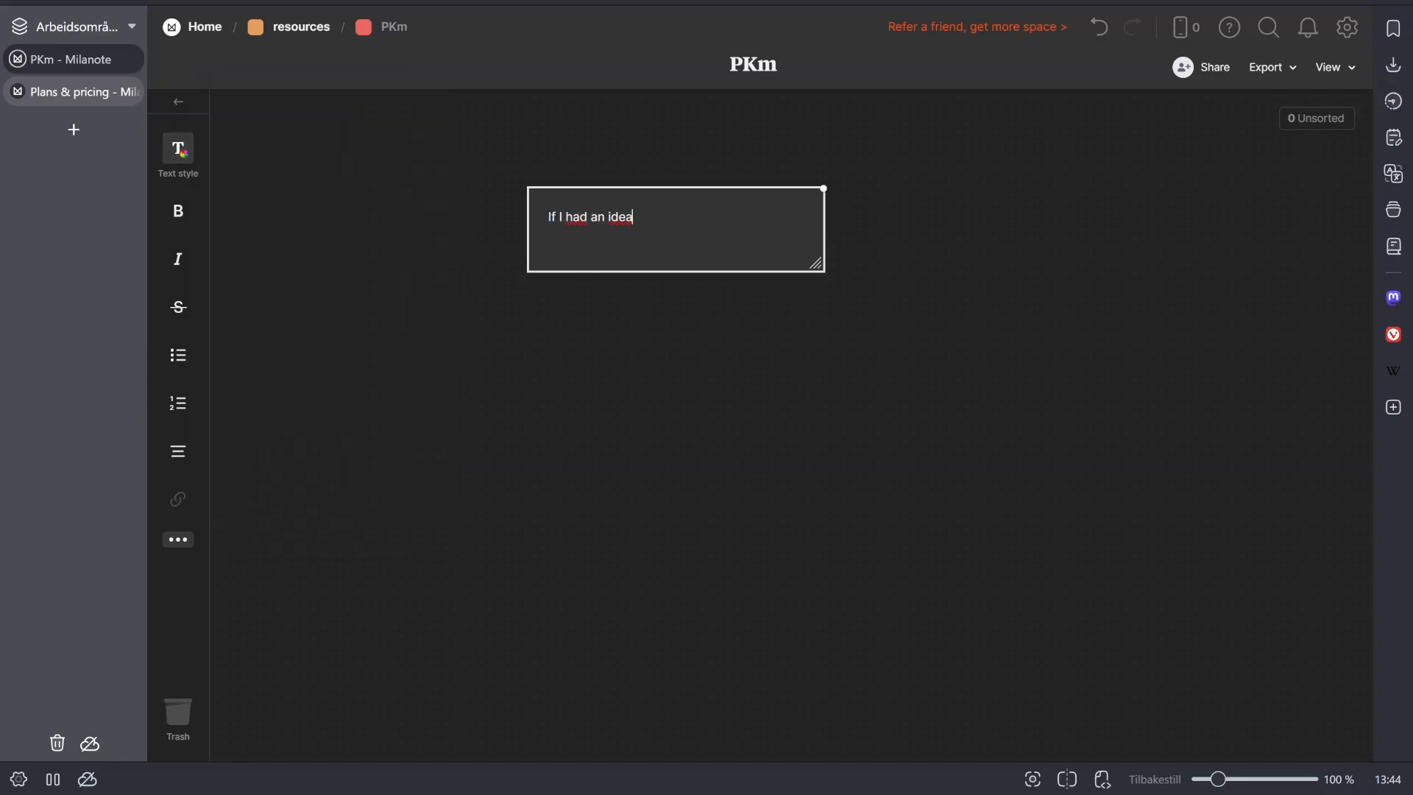
key(ctrl+a)
click(178, 211)
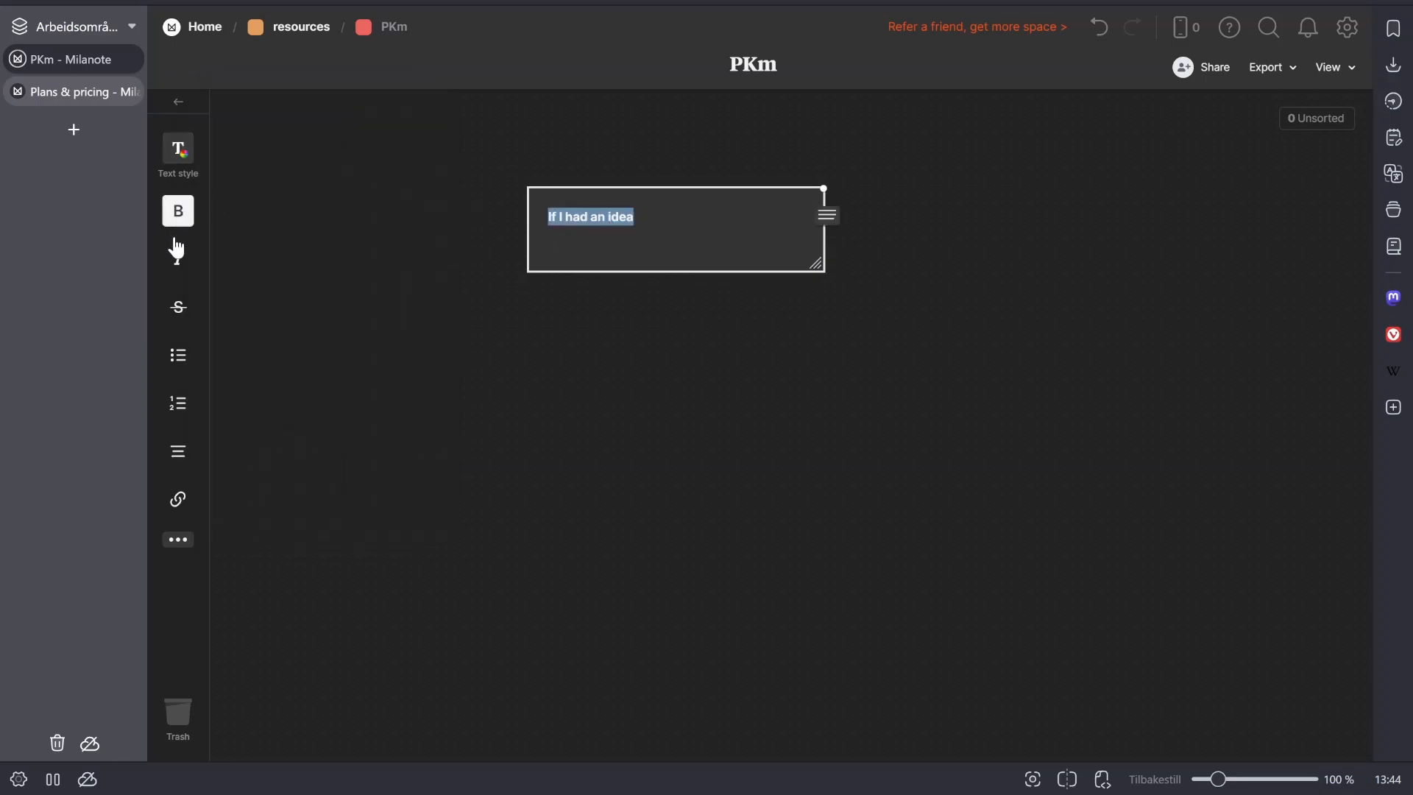
click(178, 259)
click(326, 403)
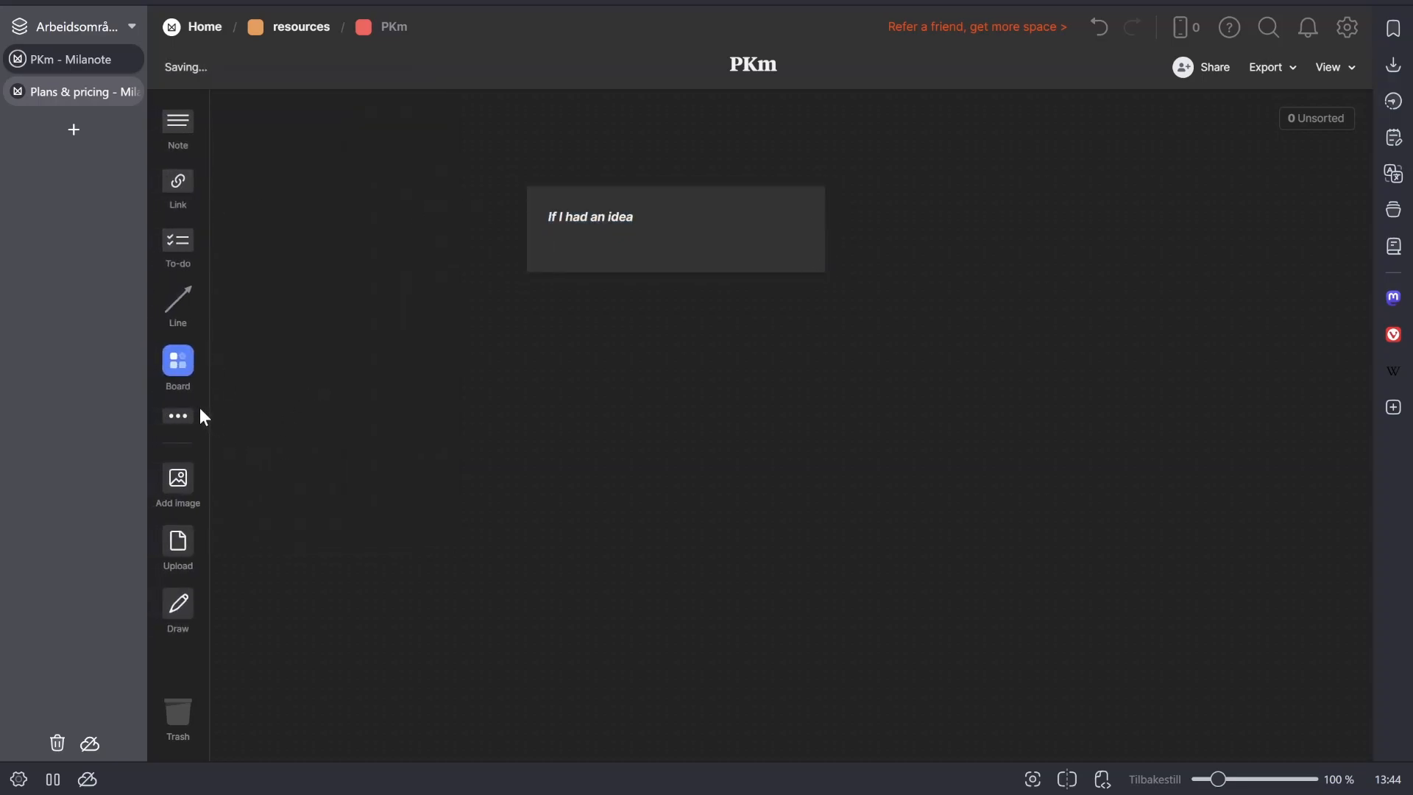
- Try placing a map card on the PKm board, and delete it
click(178, 416)
drag(249, 413, 1194, 408)
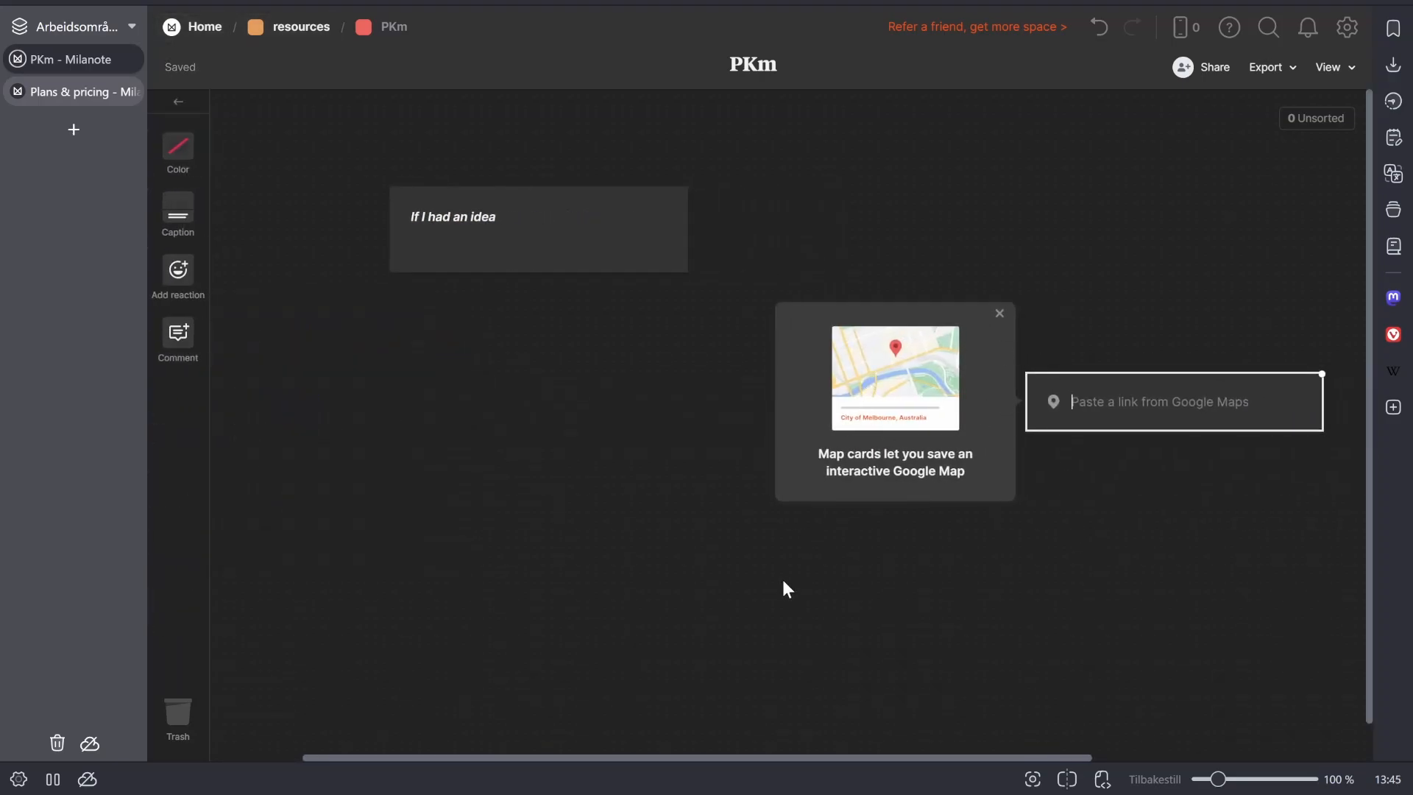
drag(784, 582, 1083, 403)
key(Delete)
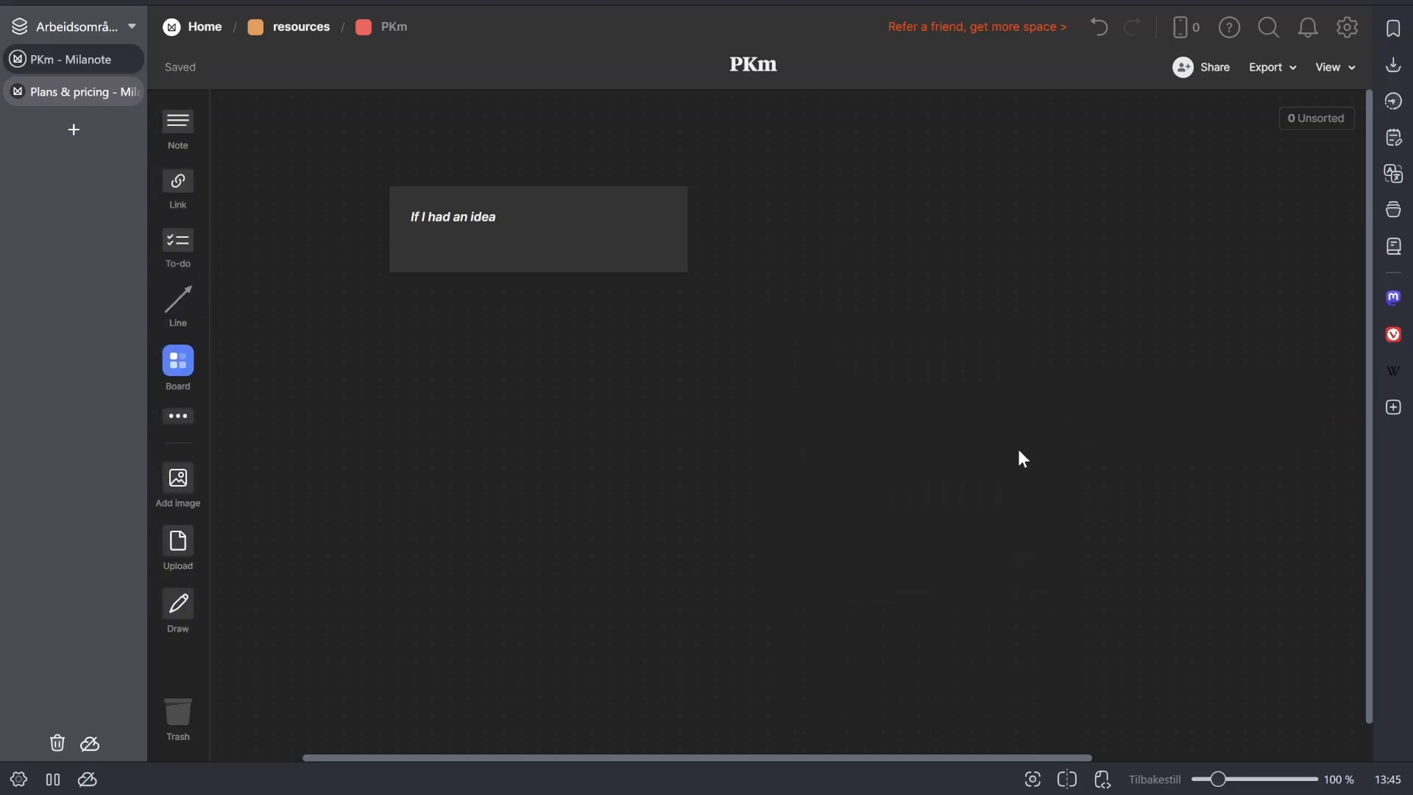
- Try a sketch card with a freehand stroke on the PKm board, discard the drawing and delete the card
click(178, 424)
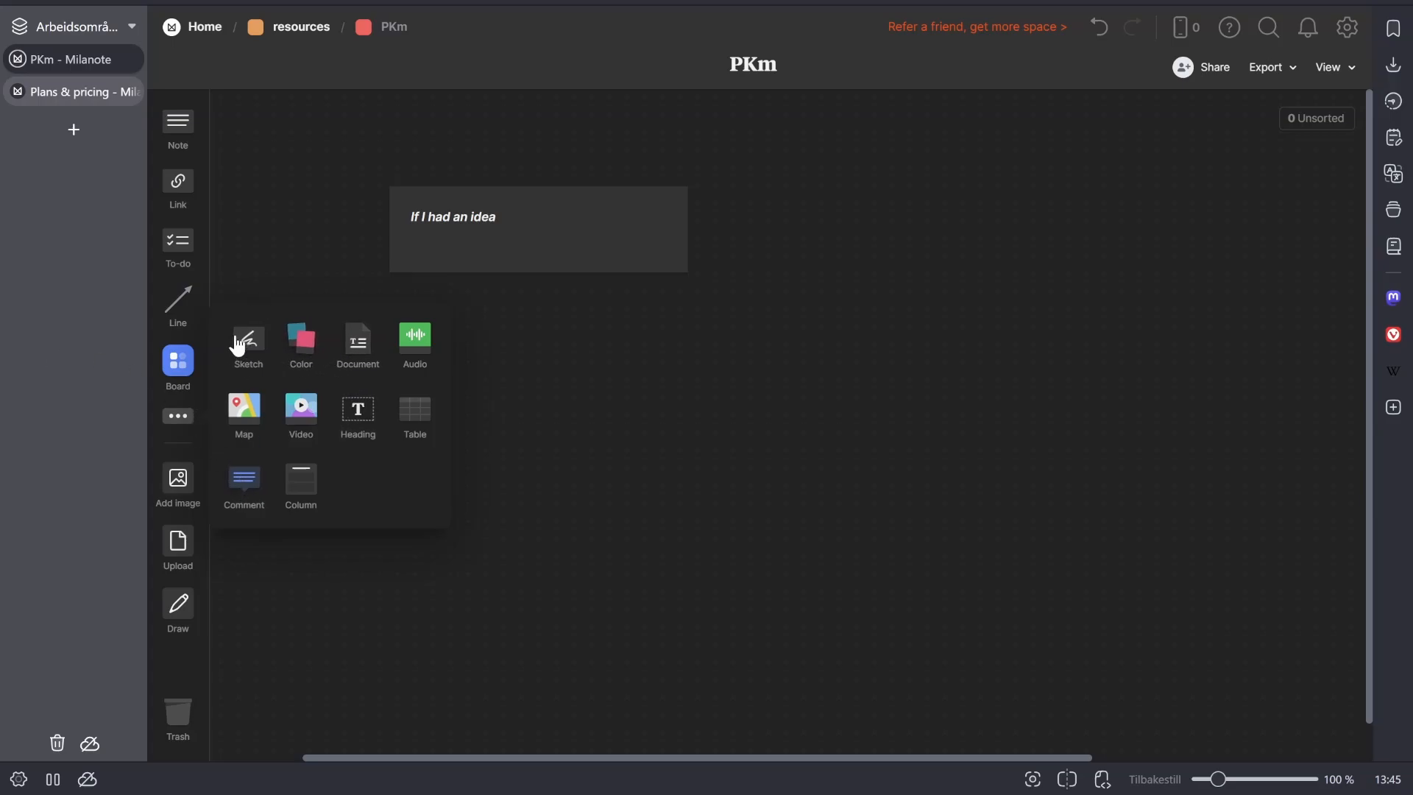
drag(244, 340, 968, 288)
double_click(1071, 309)
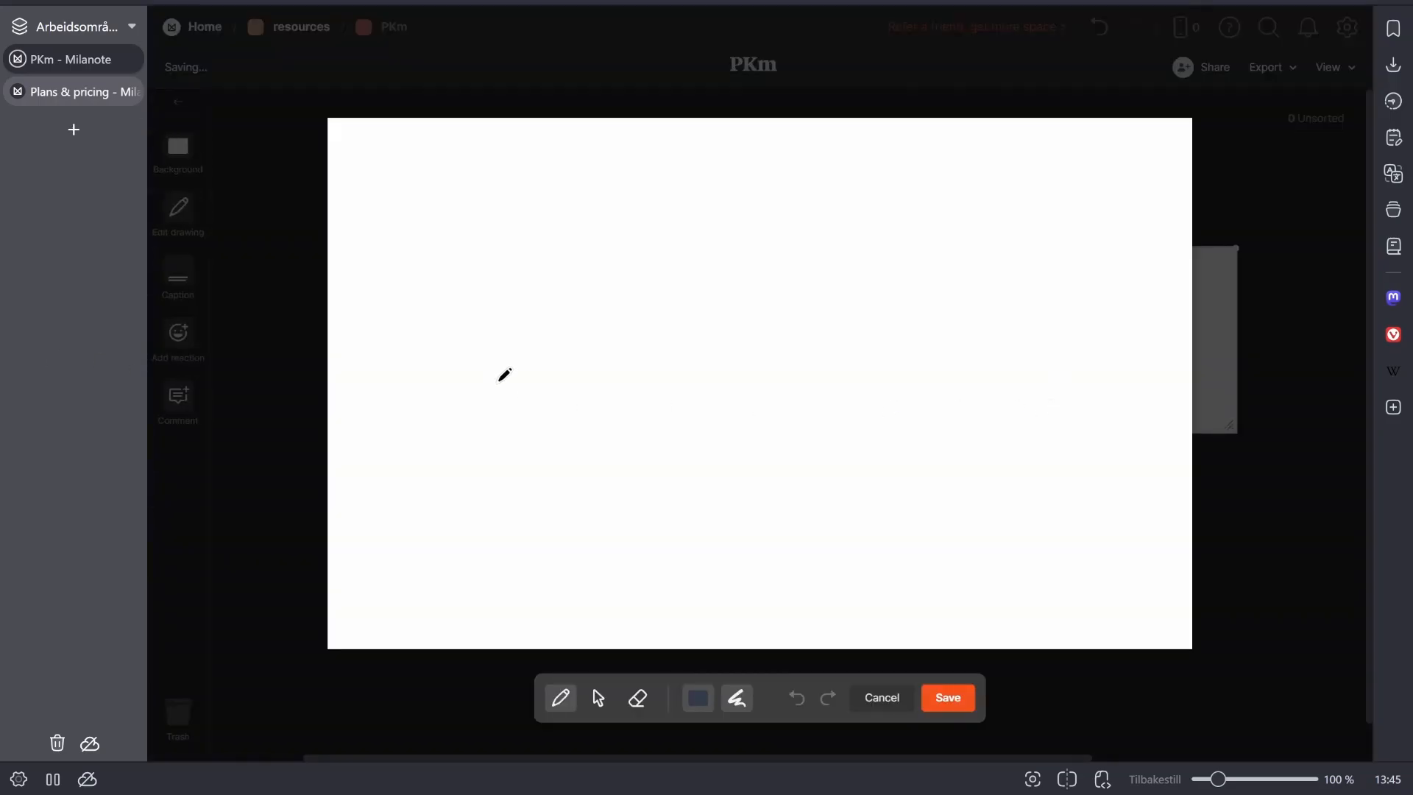
mouse_move(501, 376)
mouse_down()
mouse_move(567, 412)
mouse_move(917, 383)
mouse_move(907, 390)
mouse_up()
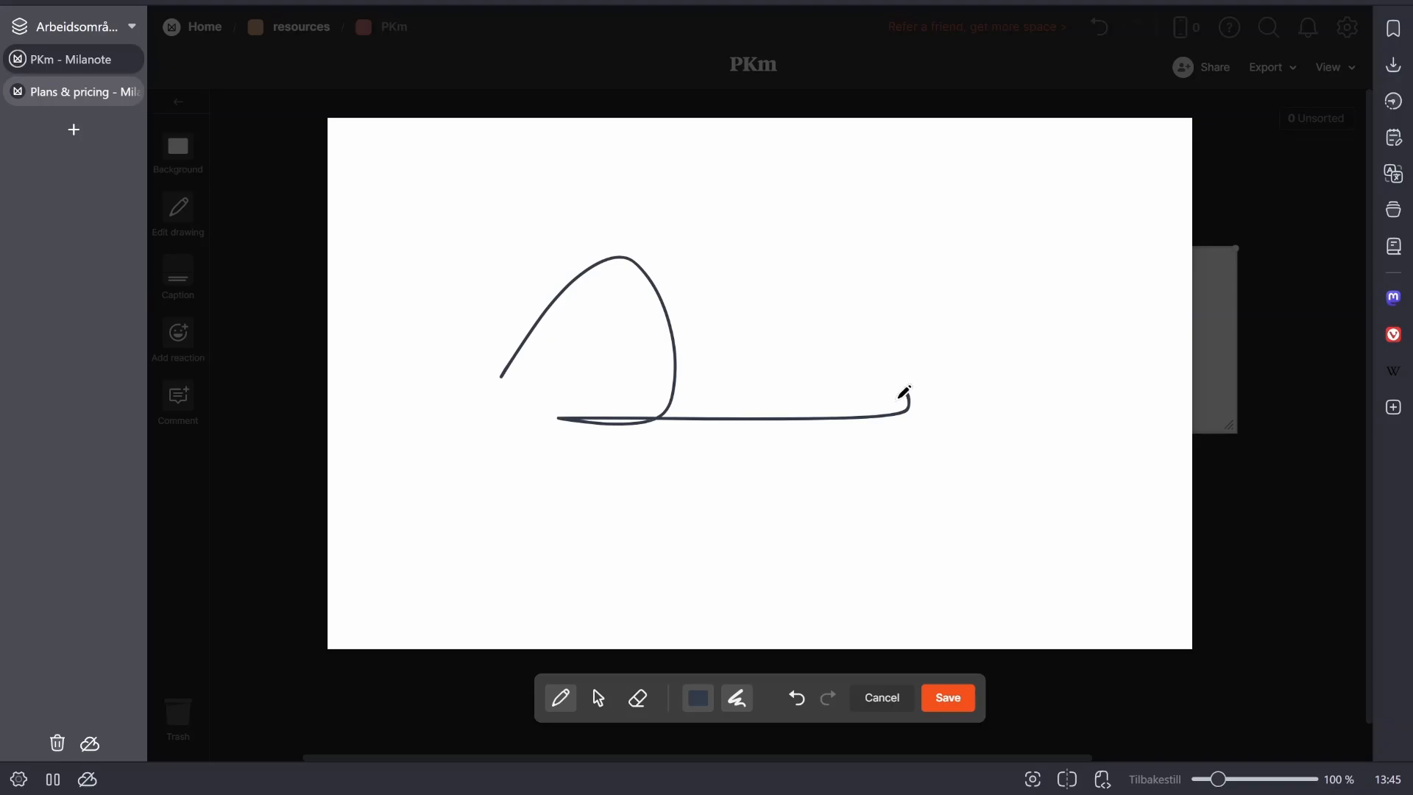
click(883, 698)
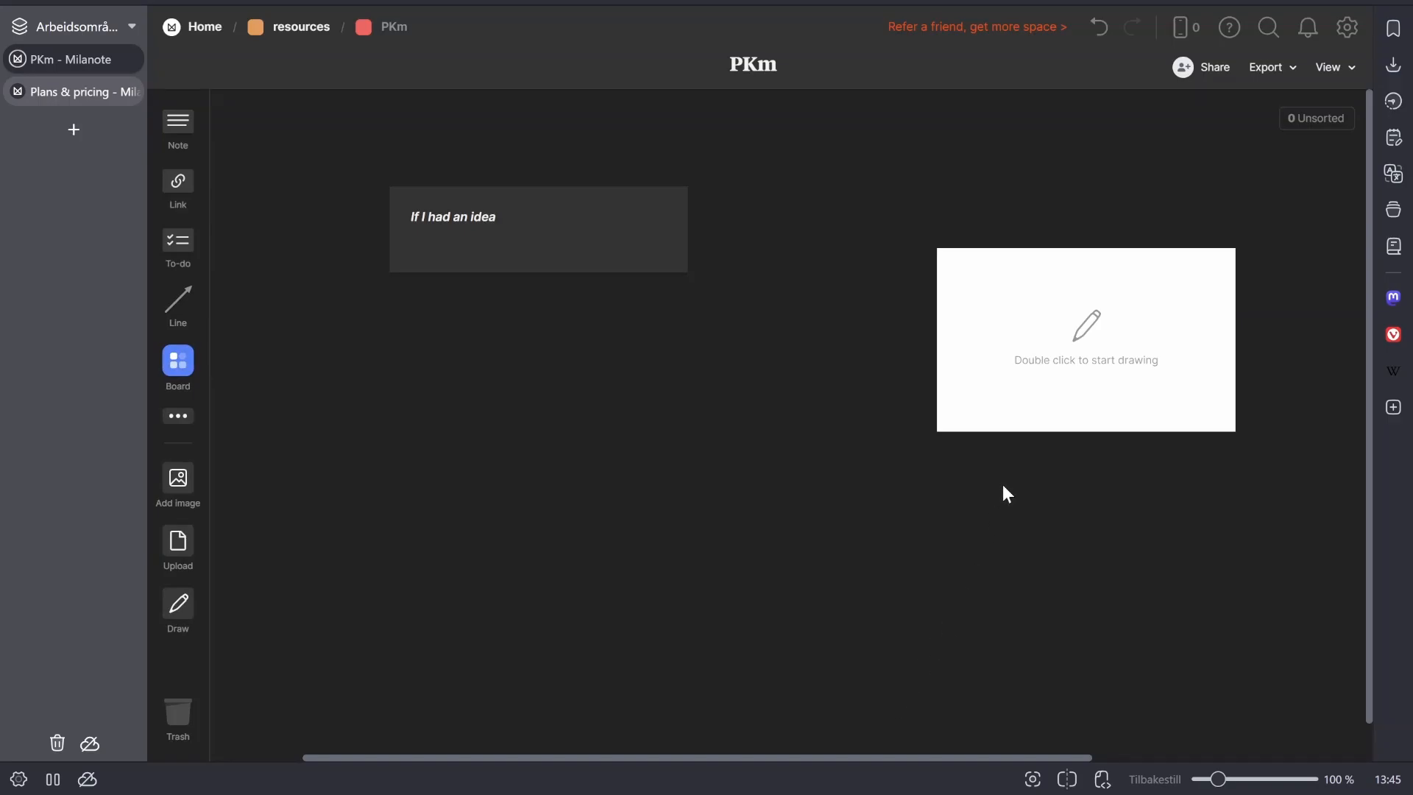
click(1044, 364)
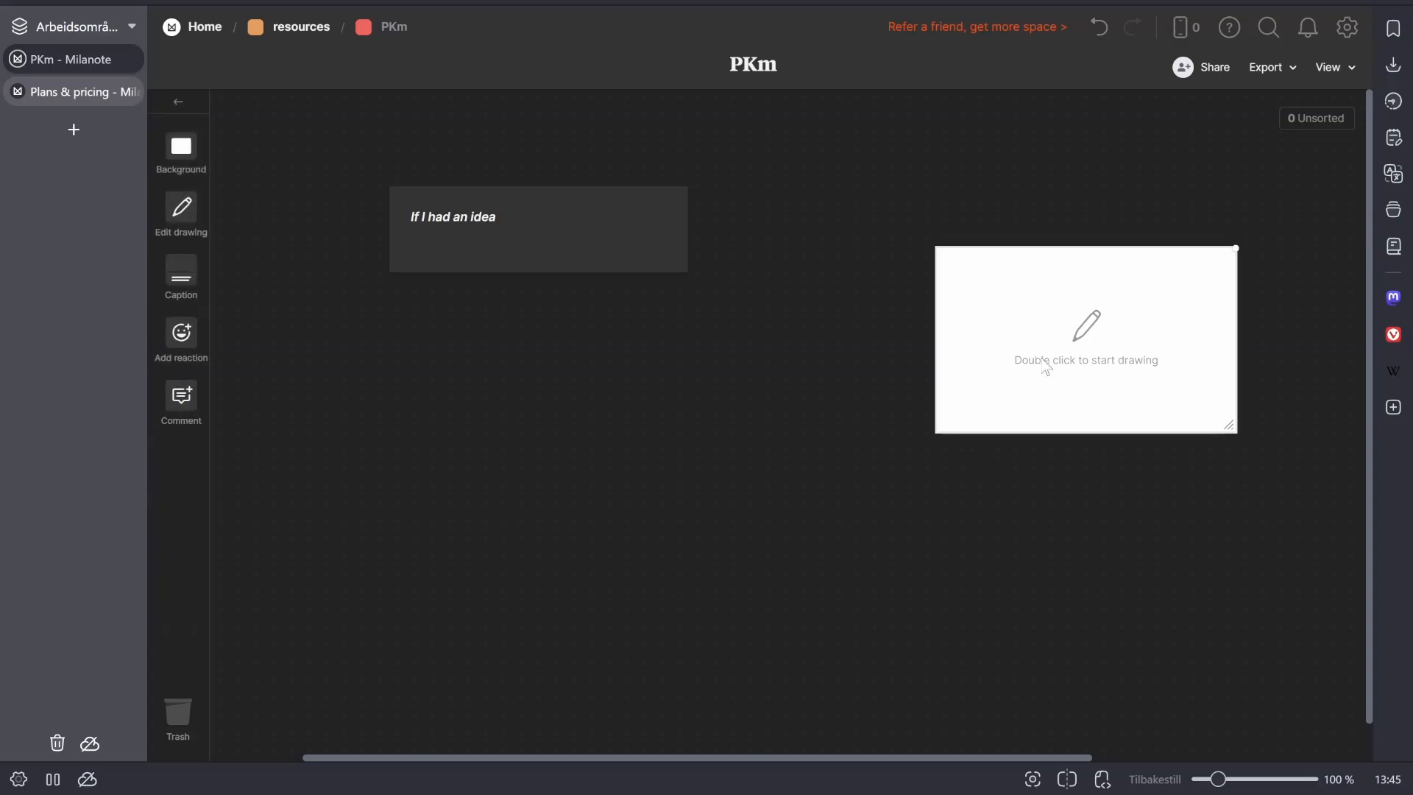
key(Delete)
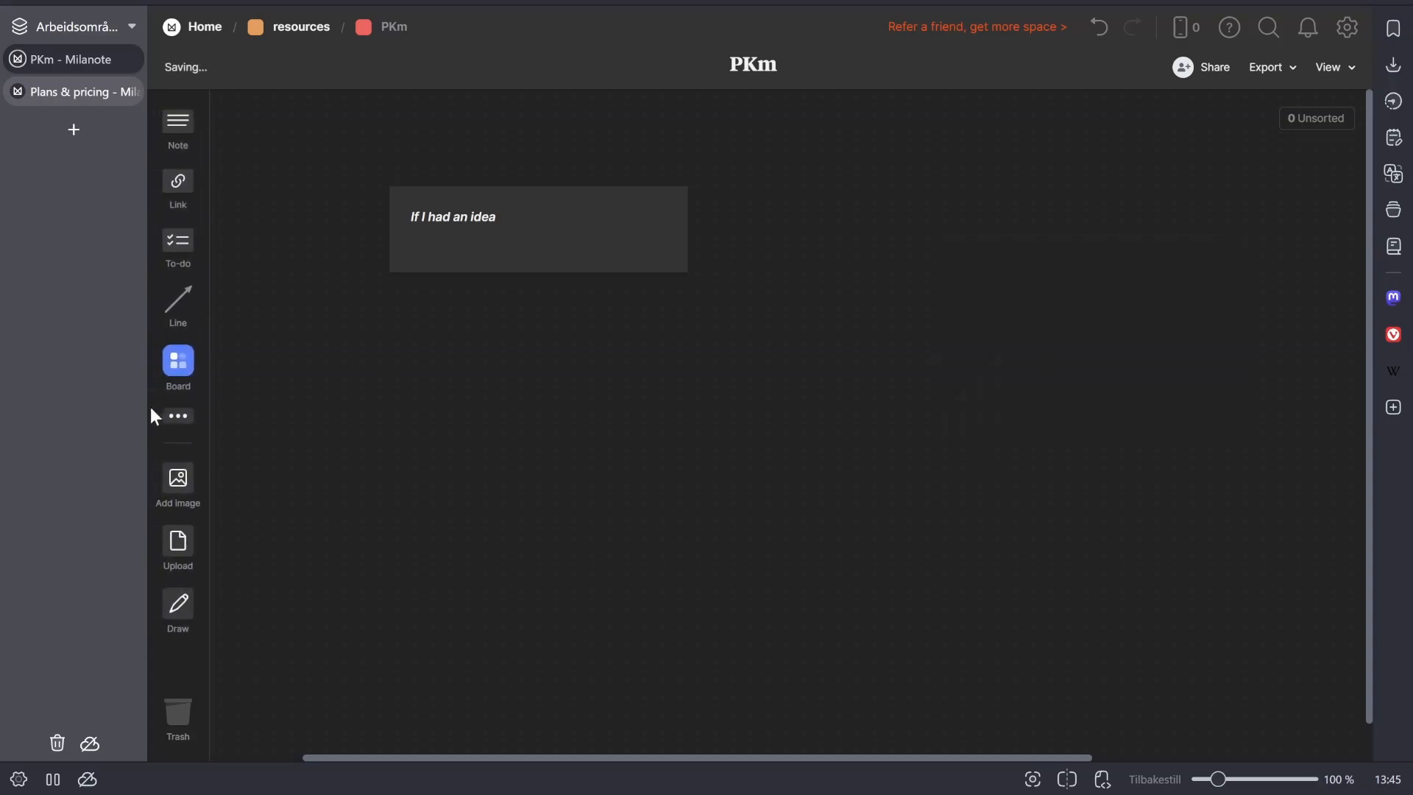
- Add a heading reading "Test" and align it directly above the "If I had an idea" note
click(178, 416)
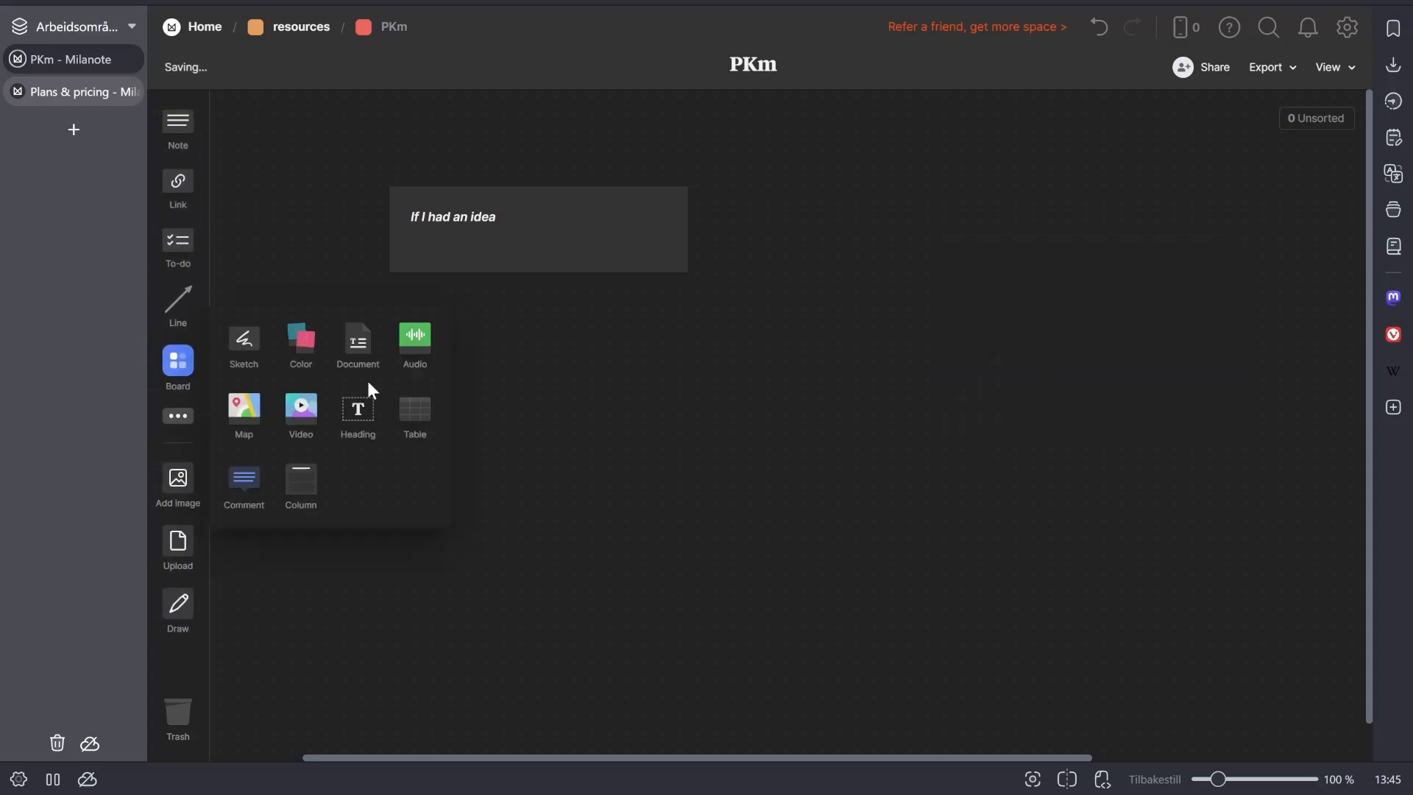
click(360, 432)
text(Test)
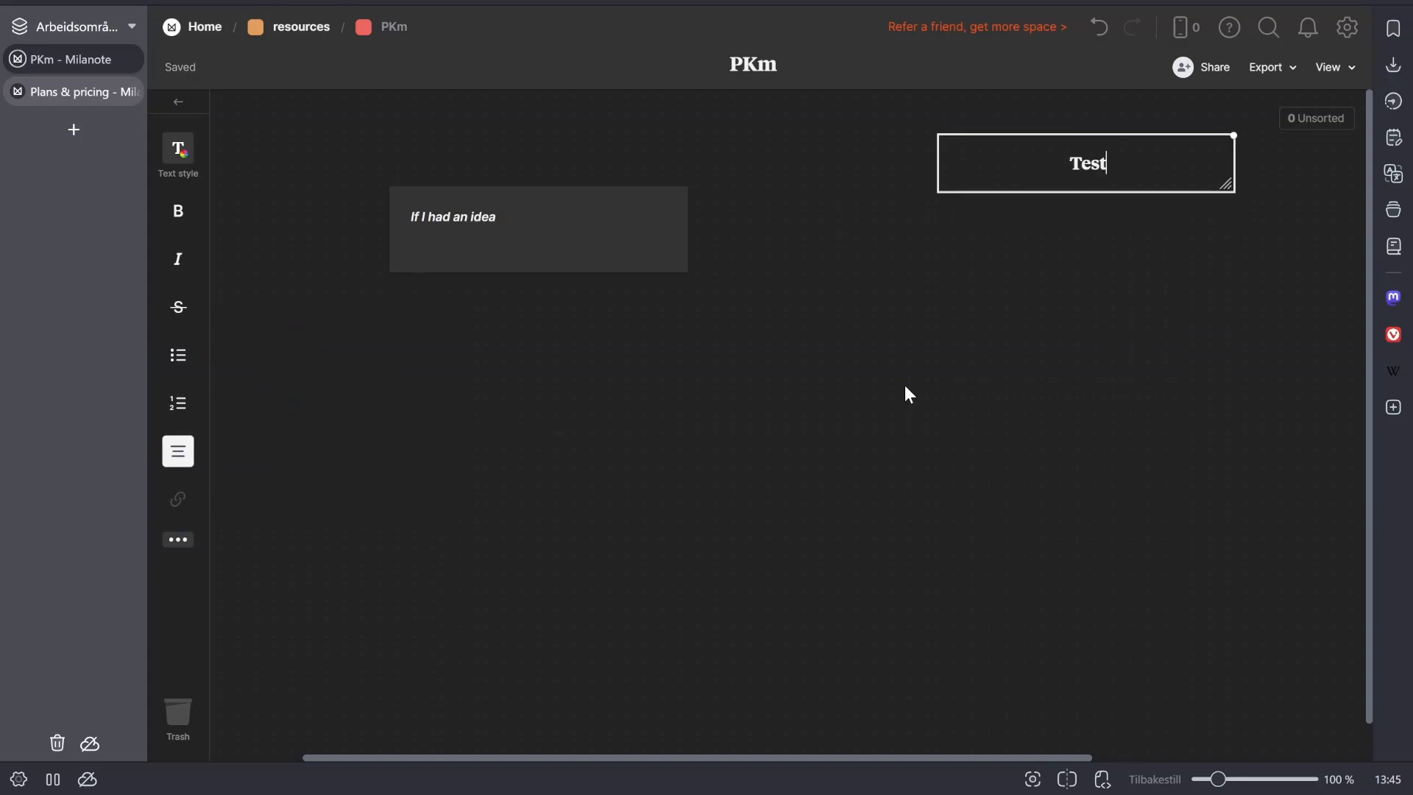
click(903, 453)
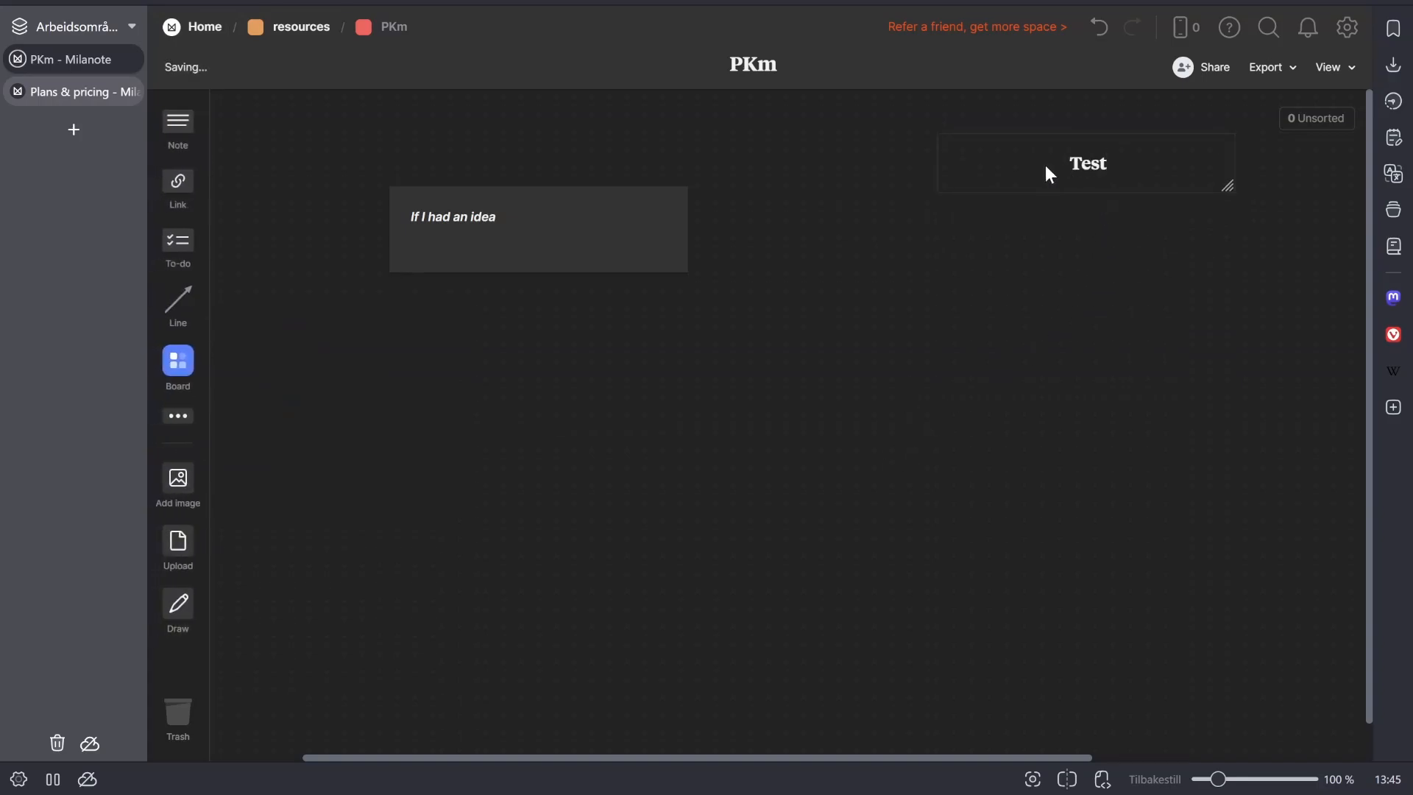
drag(1049, 173, 466, 155)
drag(508, 258, 445, 254)
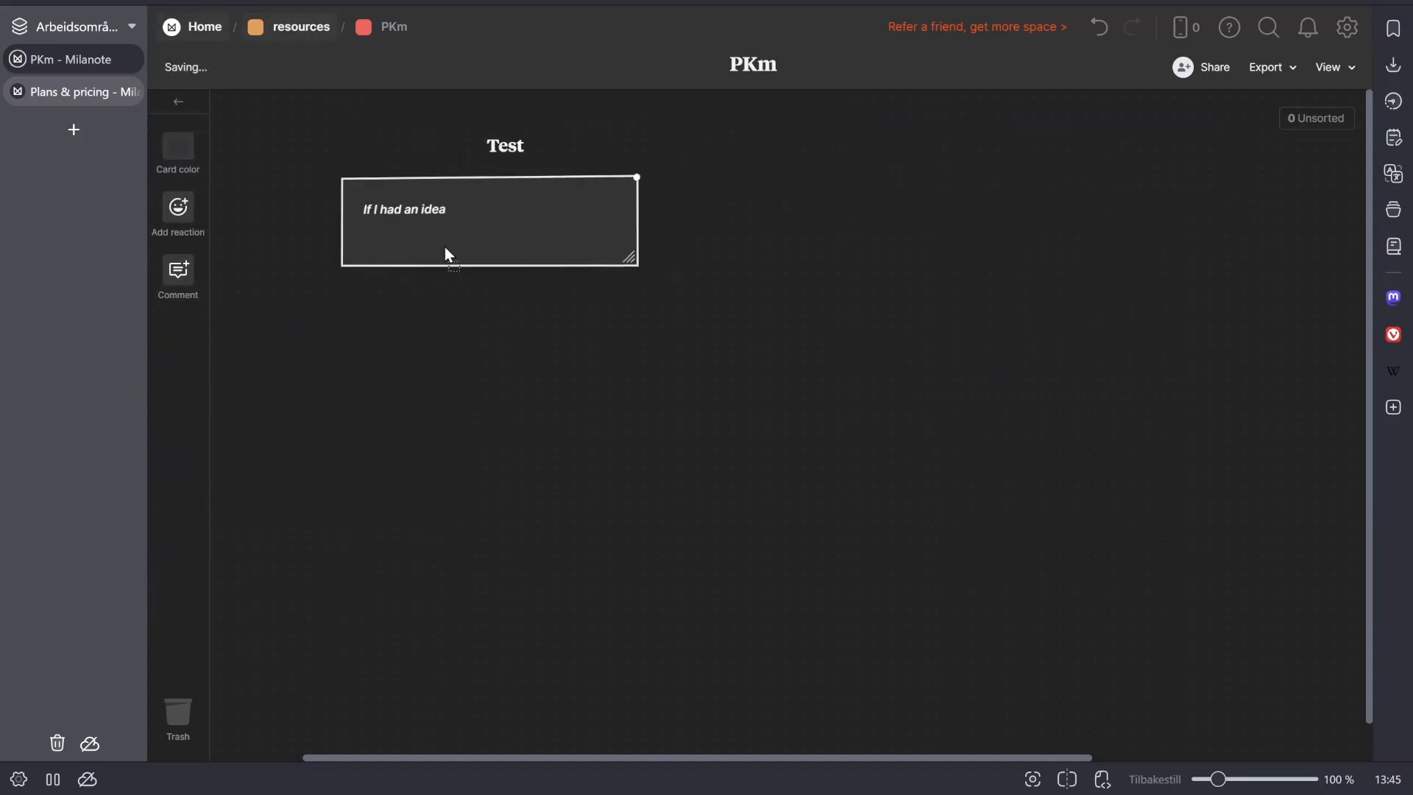
mouse_move(533, 147)
mouse_down()
mouse_move(480, 161)
mouse_move(515, 155)
mouse_up()
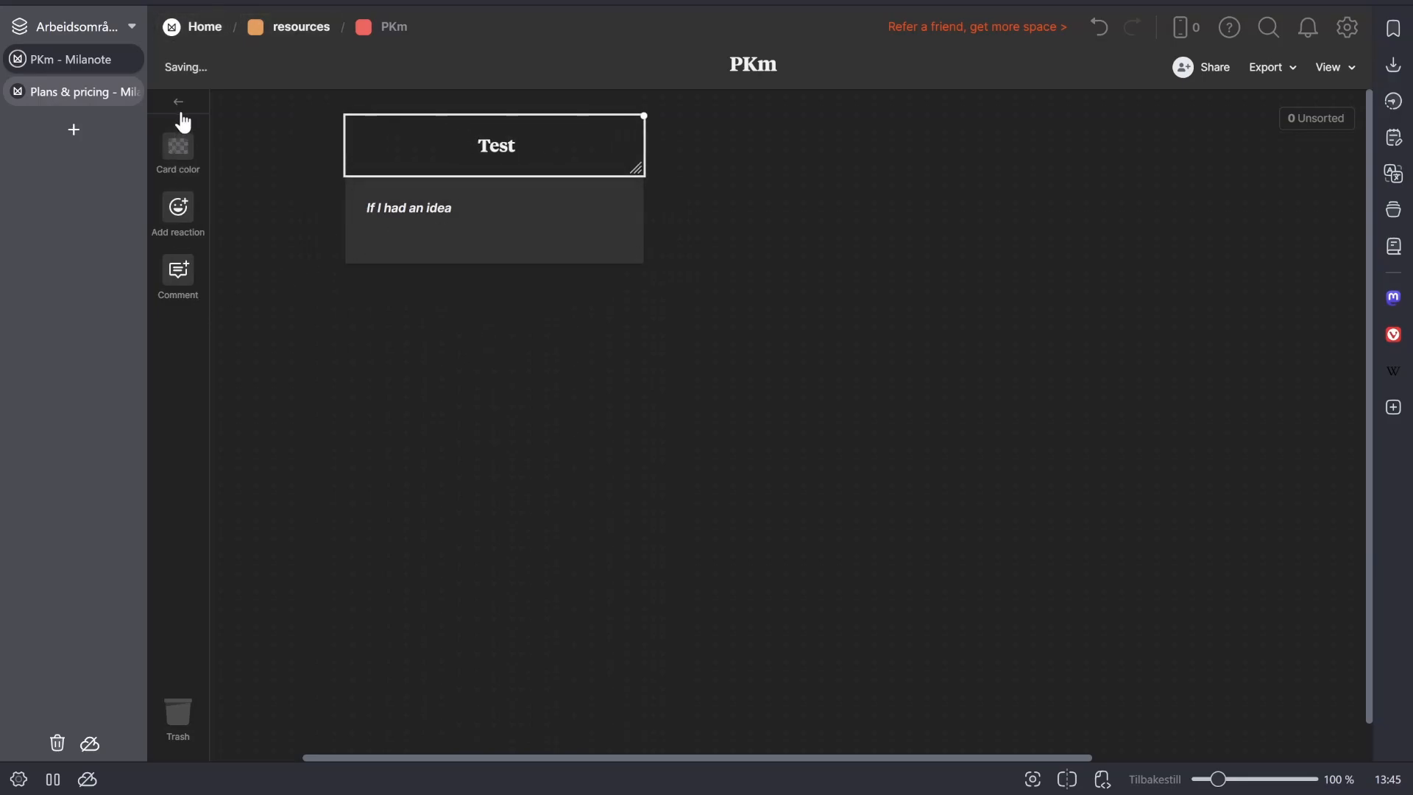
- Try a transparent background on the "If I had an idea" note and restore its default dark color
click(177, 147)
click(576, 422)
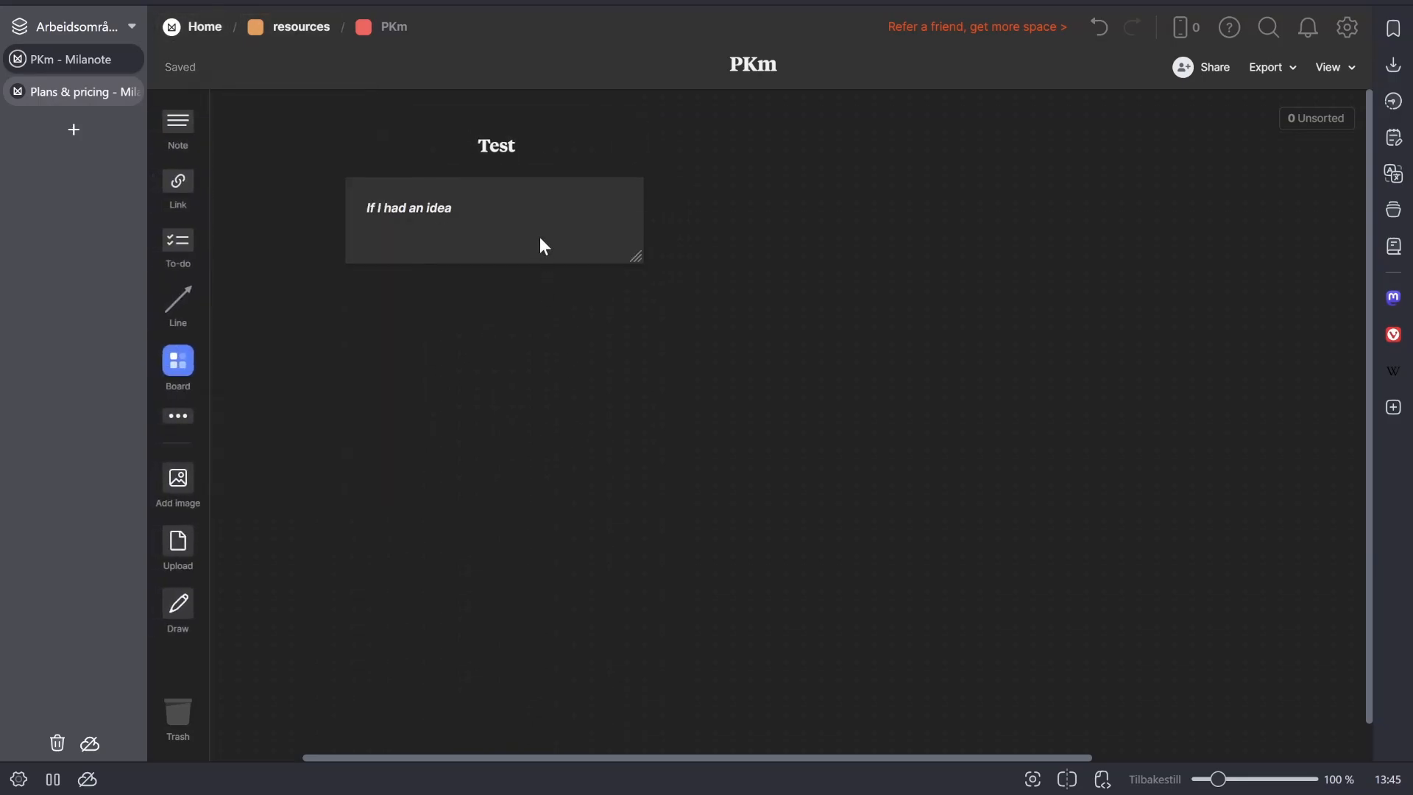
click(540, 240)
click(178, 158)
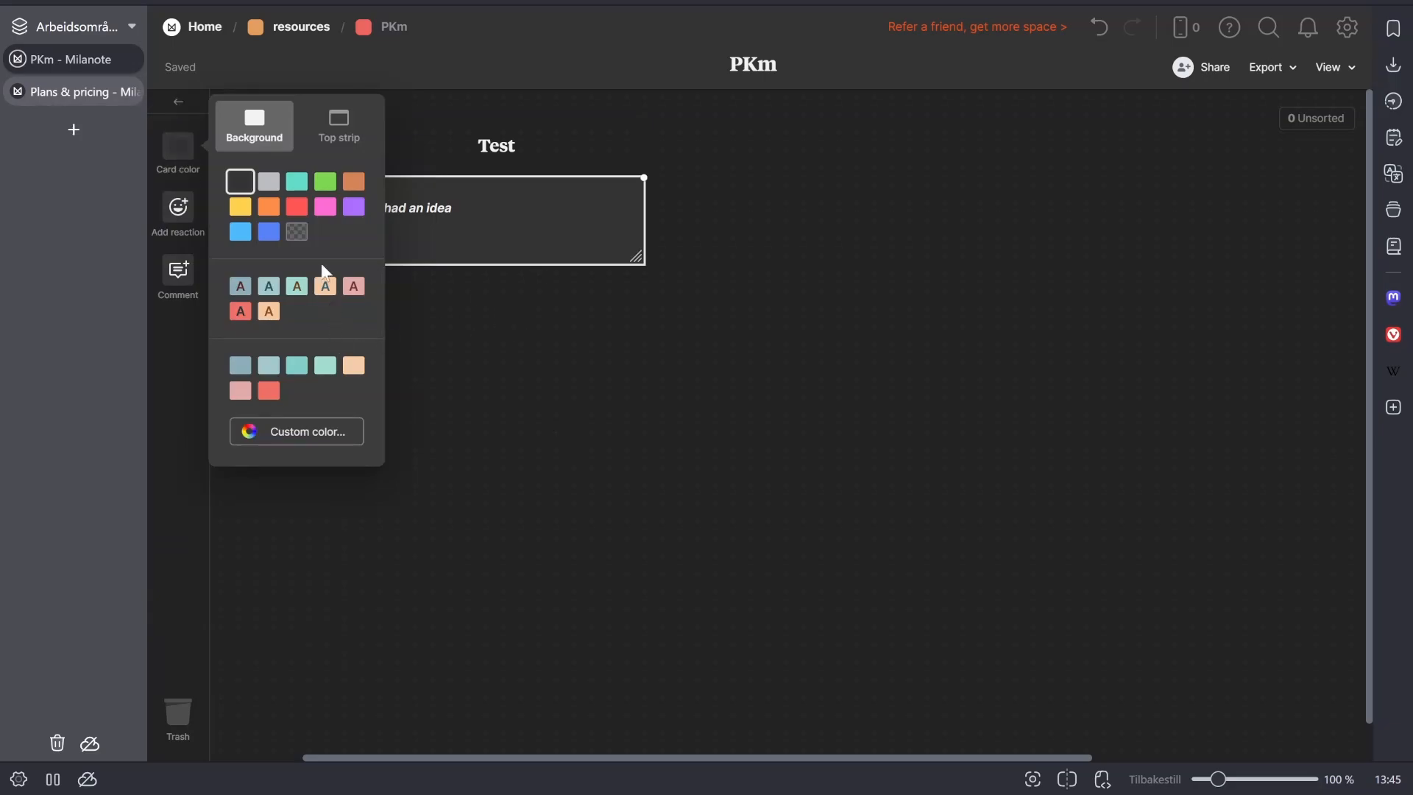
click(299, 235)
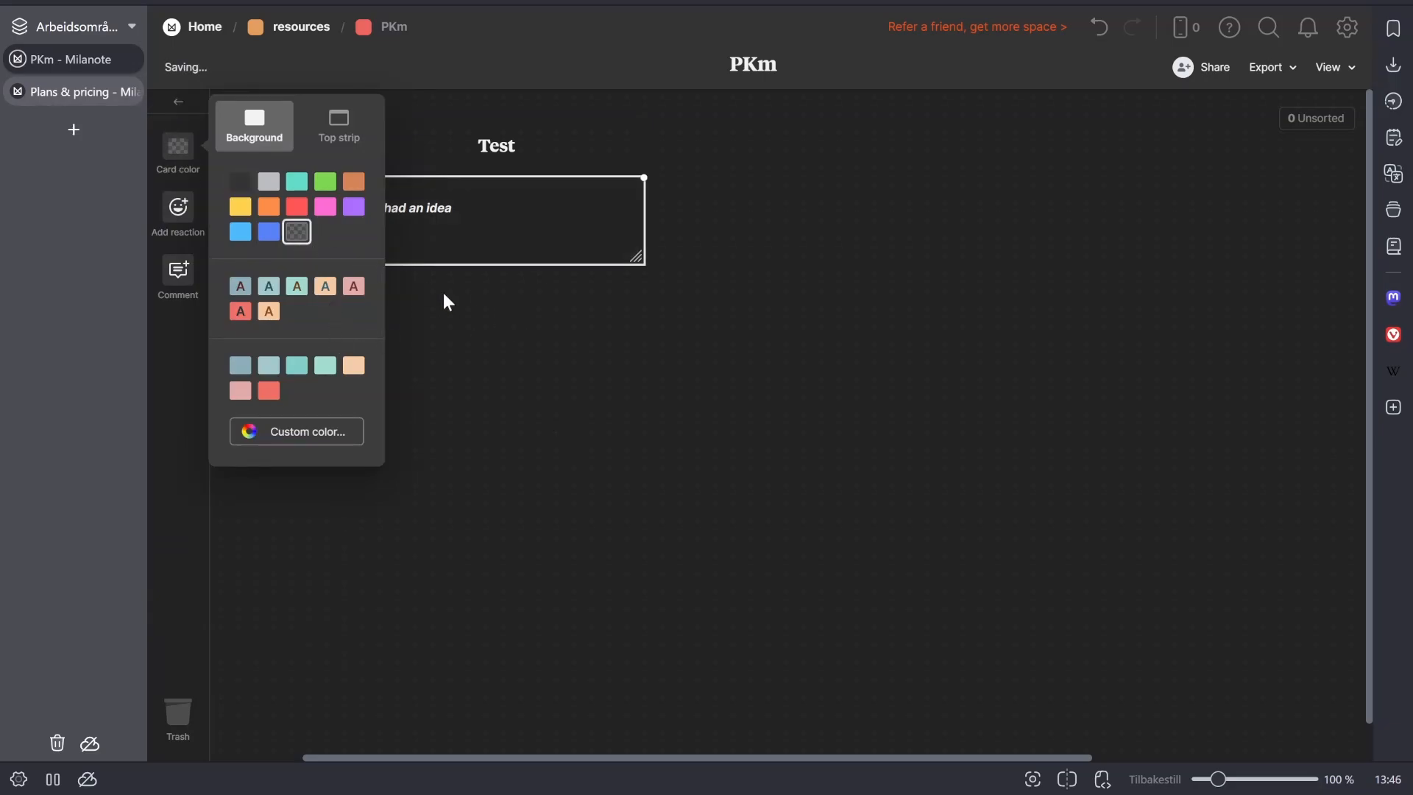
click(241, 183)
click(713, 329)
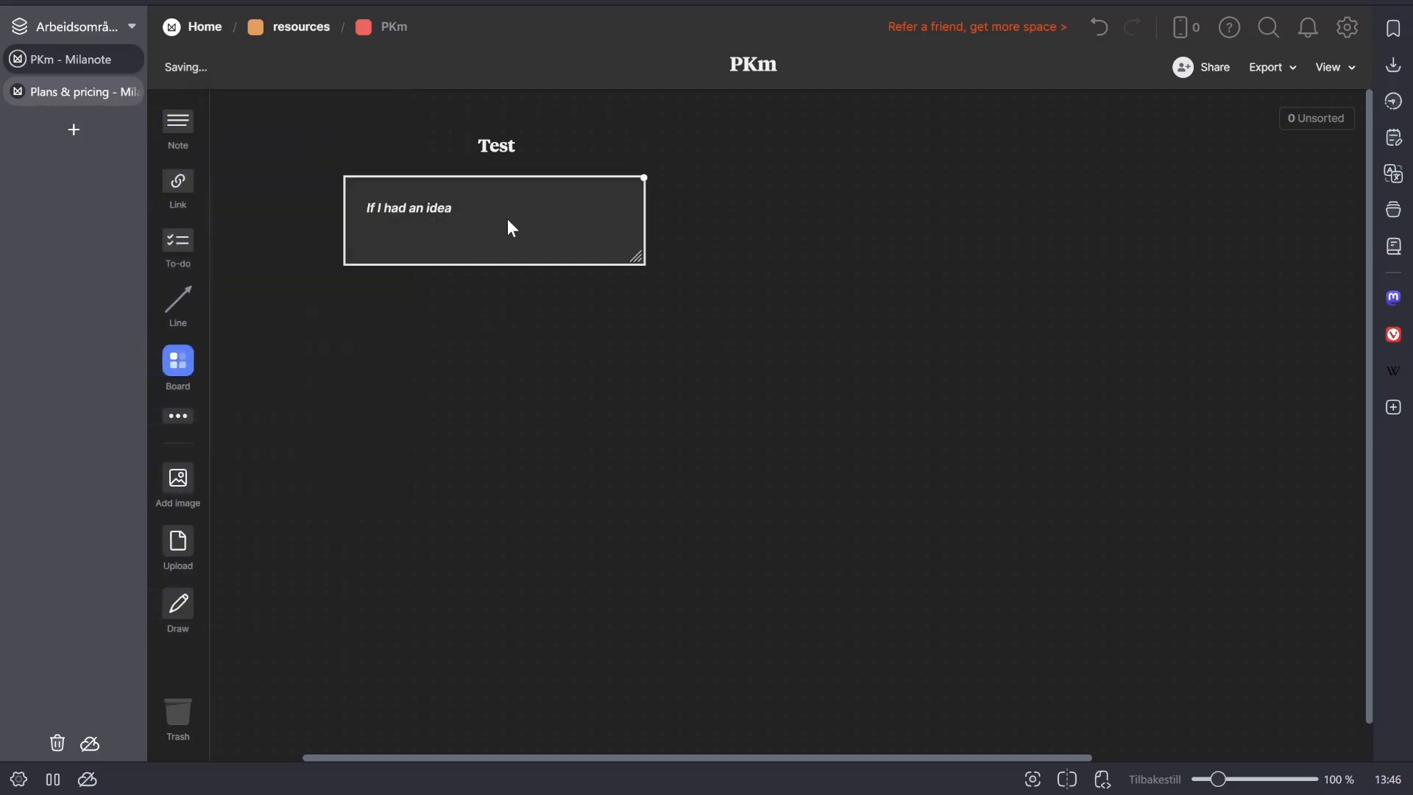
click(488, 155)
click(179, 110)
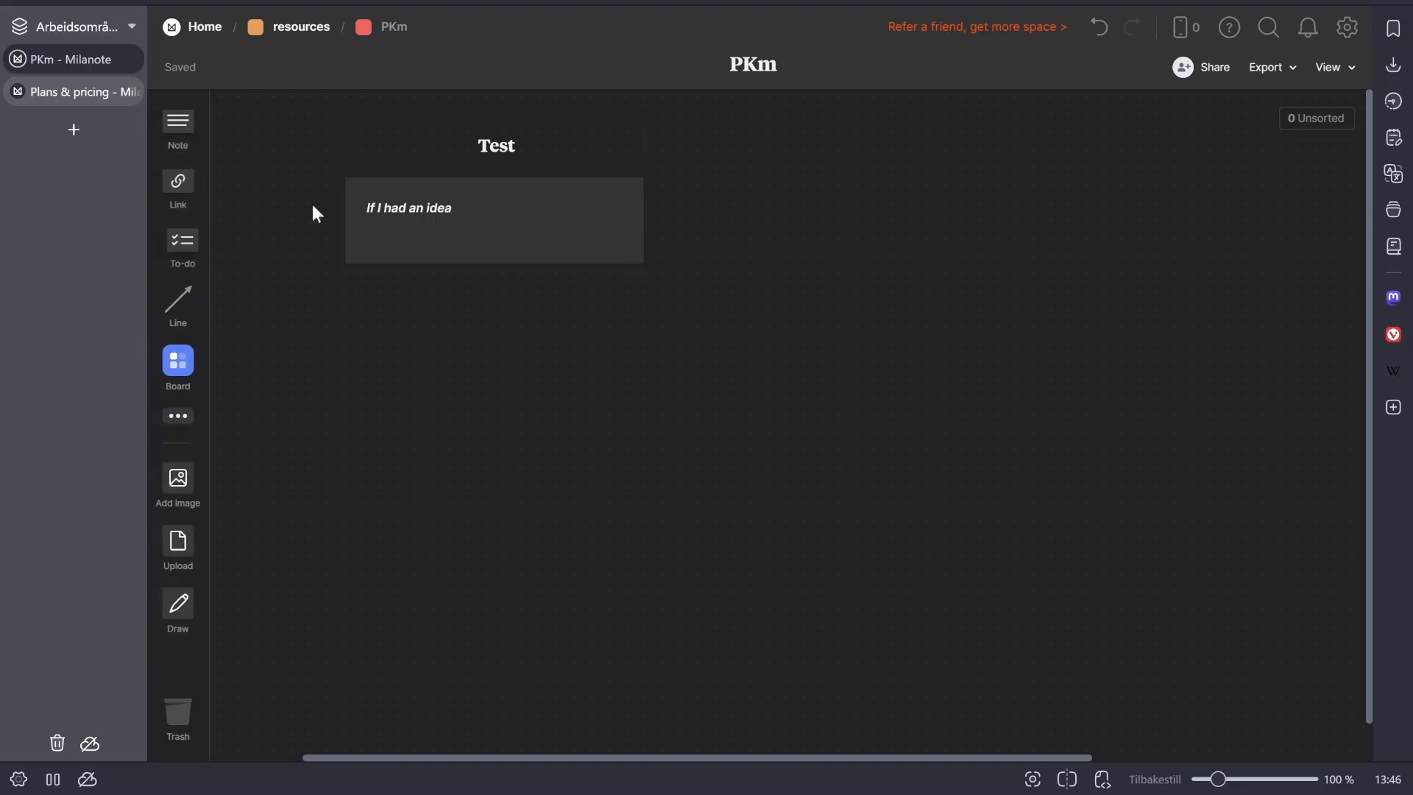
click(371, 209)
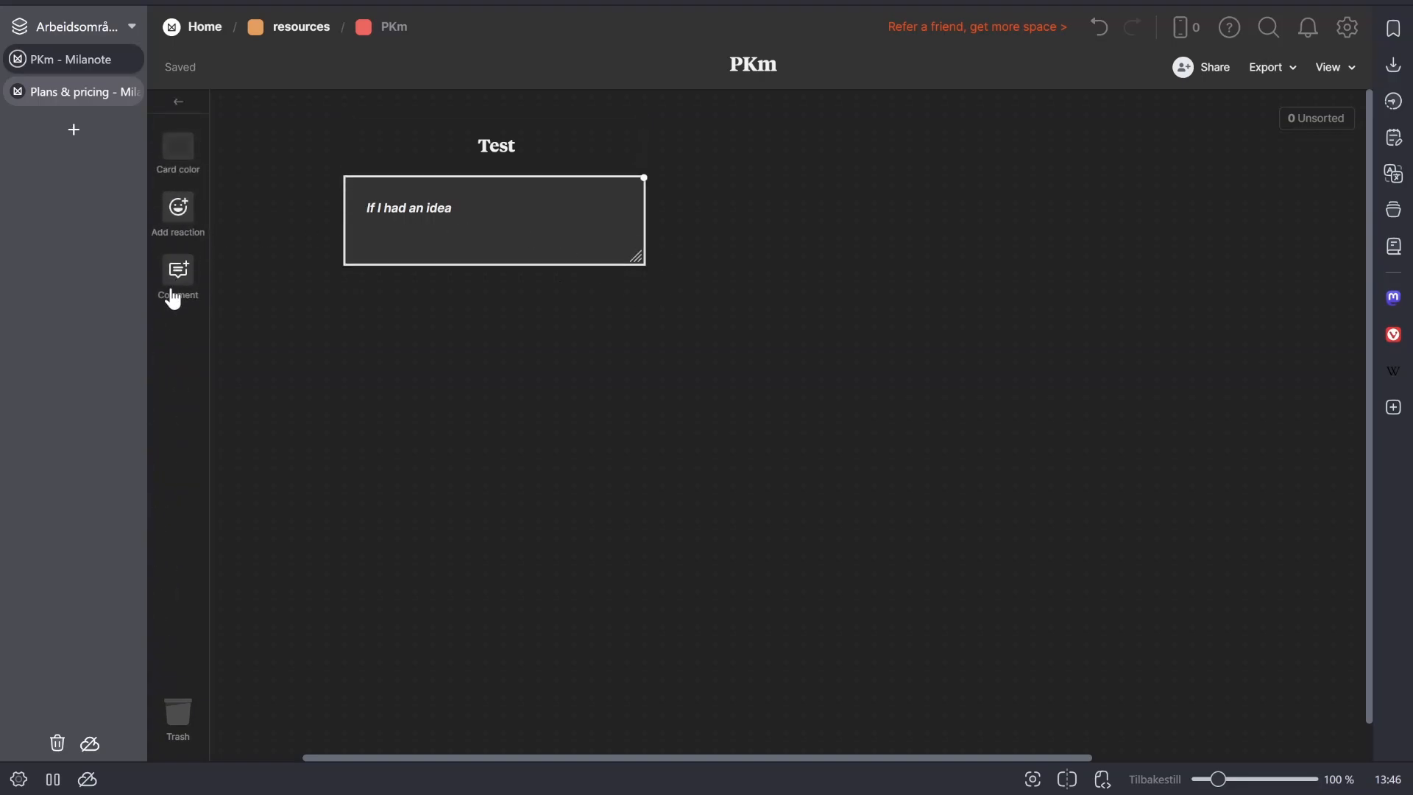
click(178, 108)
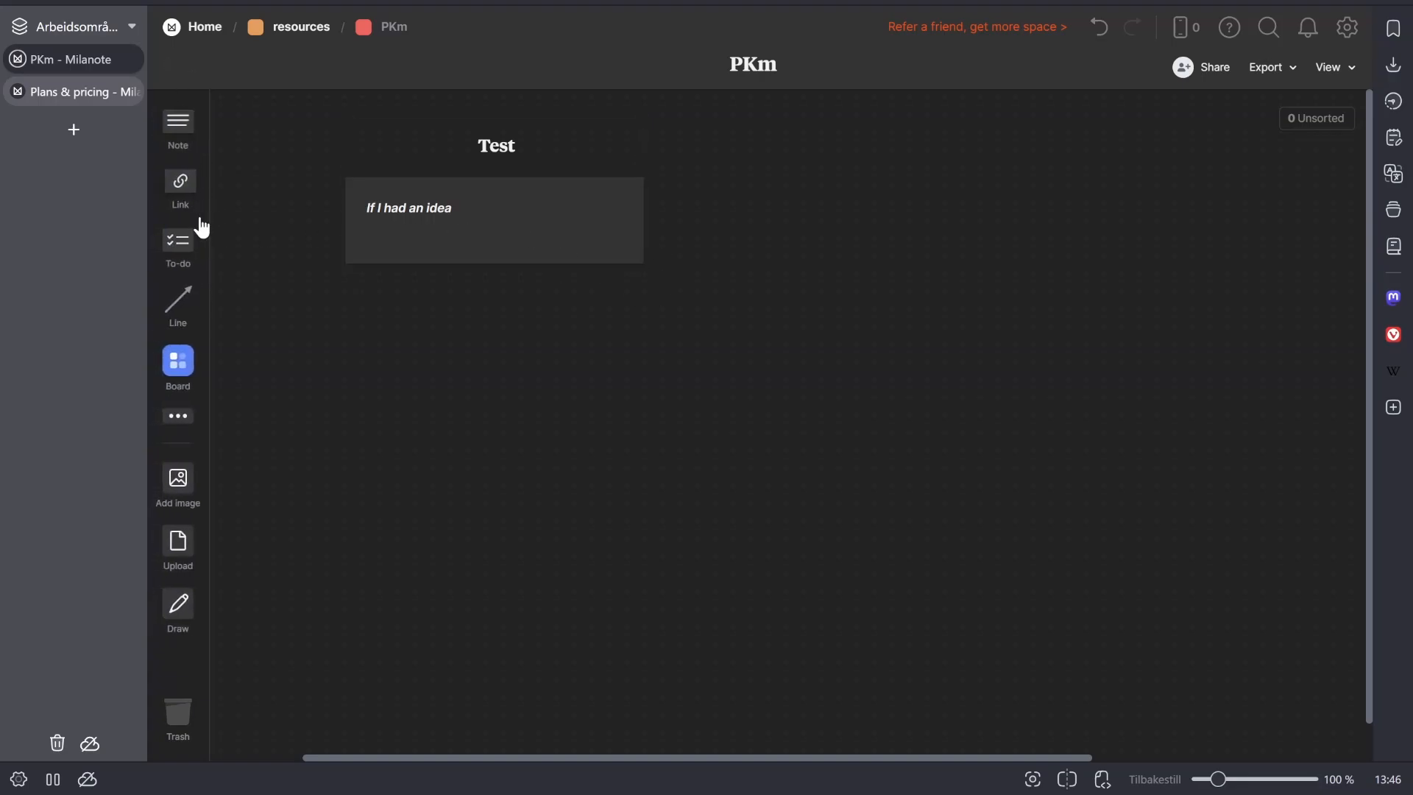
- Add a to-do card with the item "Test task" to the right of the "If I had an idea" note
drag(179, 245, 851, 227)
text(T)
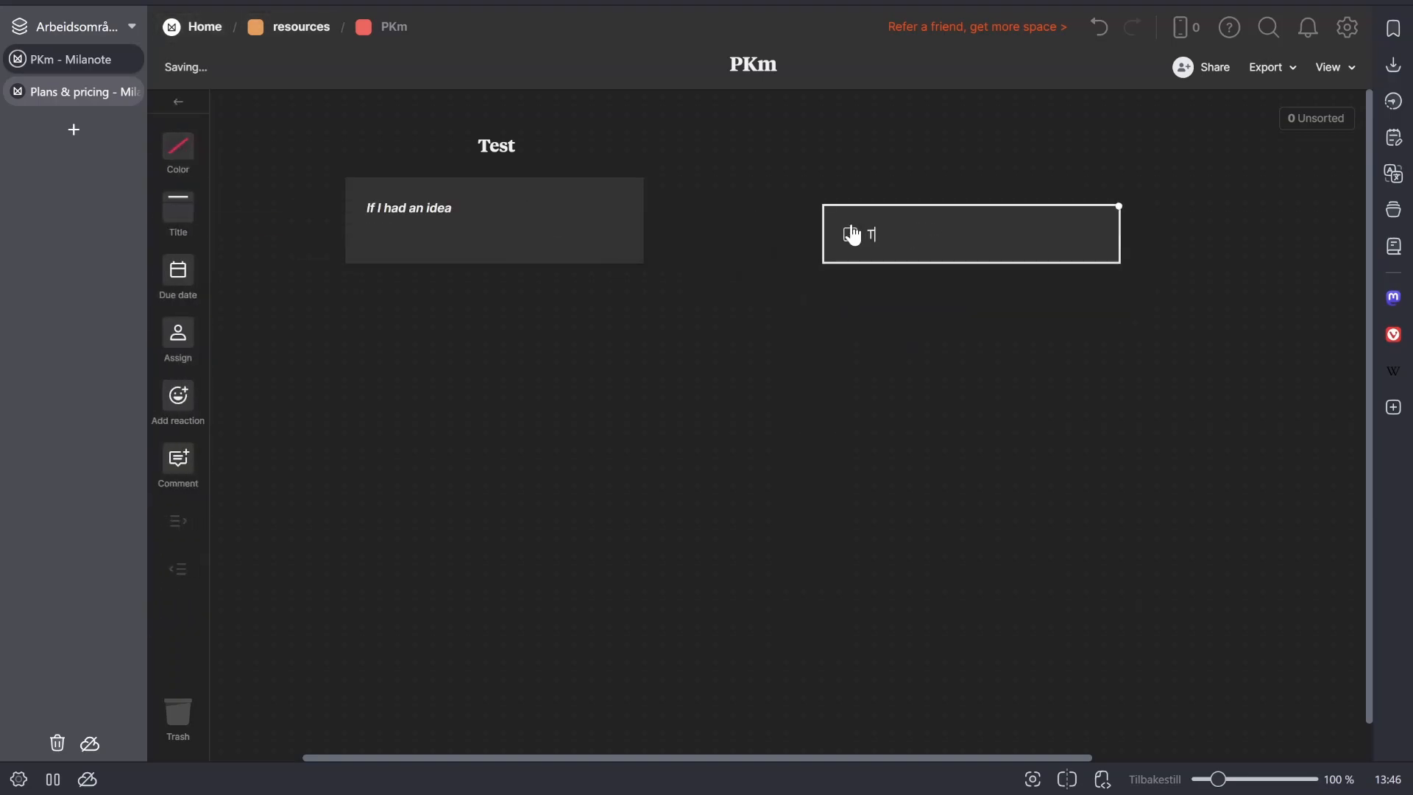
text(est task)
click(906, 303)
- Set the due date of "Test task" to 14 September 2025
click(903, 233)
click(179, 270)
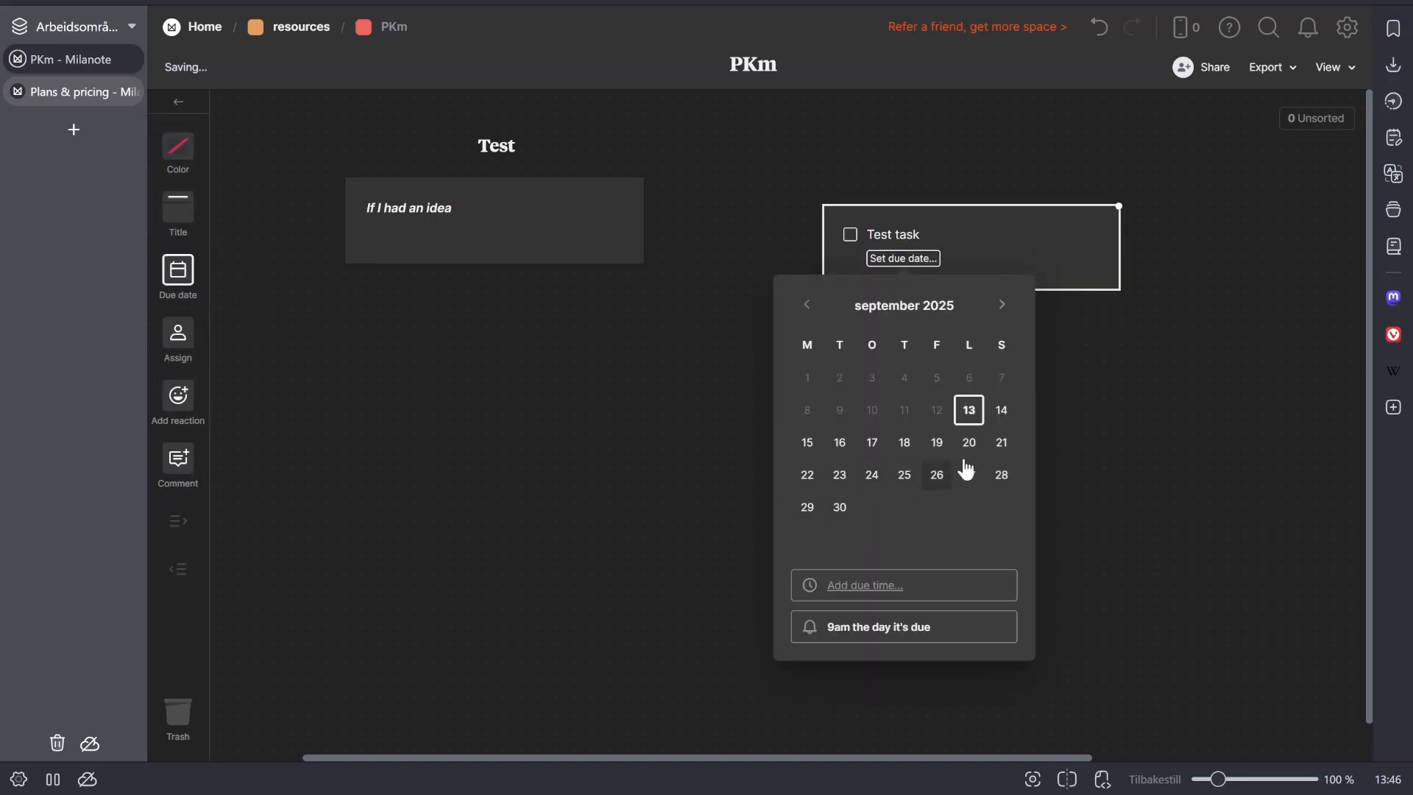
click(1002, 410)
click(518, 521)
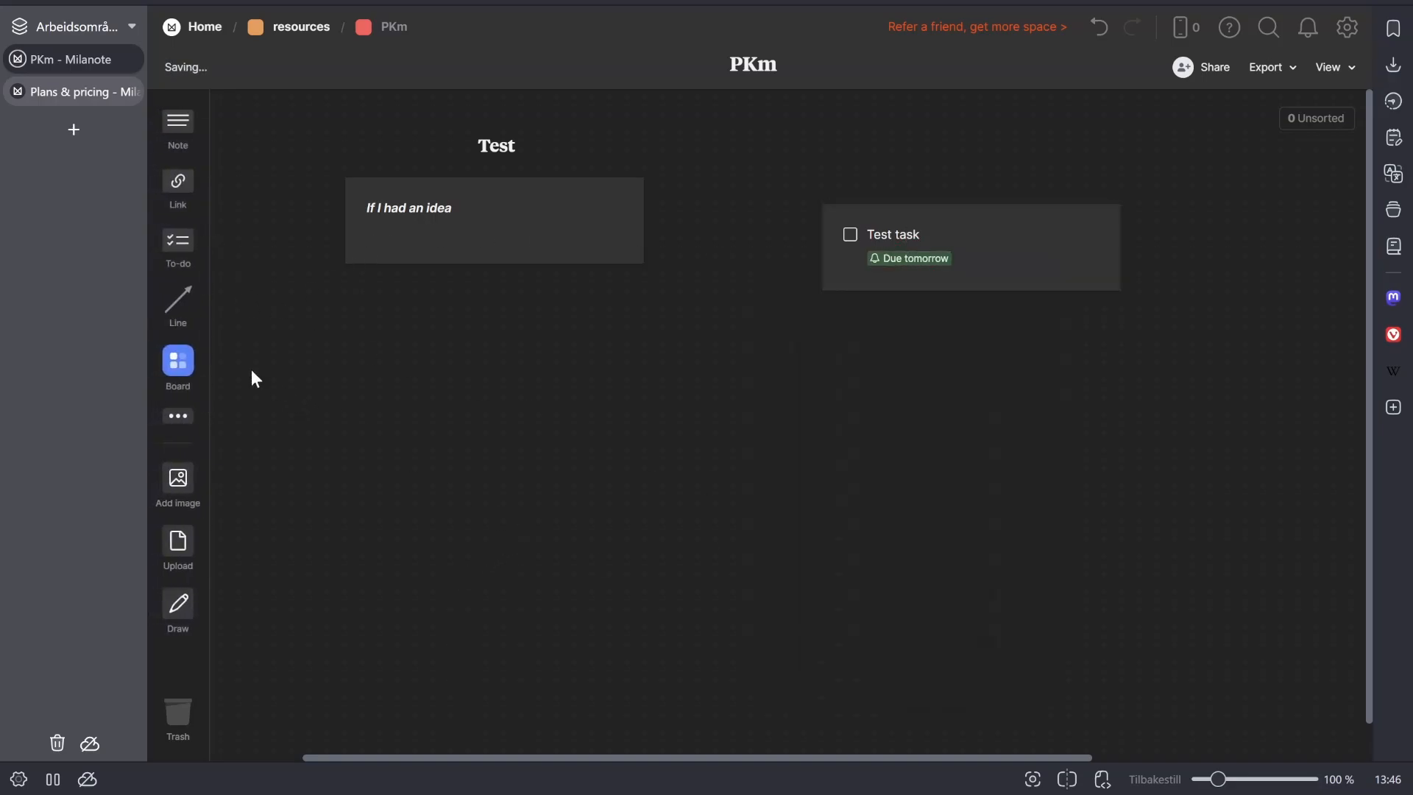
- Give the to-do card the title "ruuning task list"
click(913, 235)
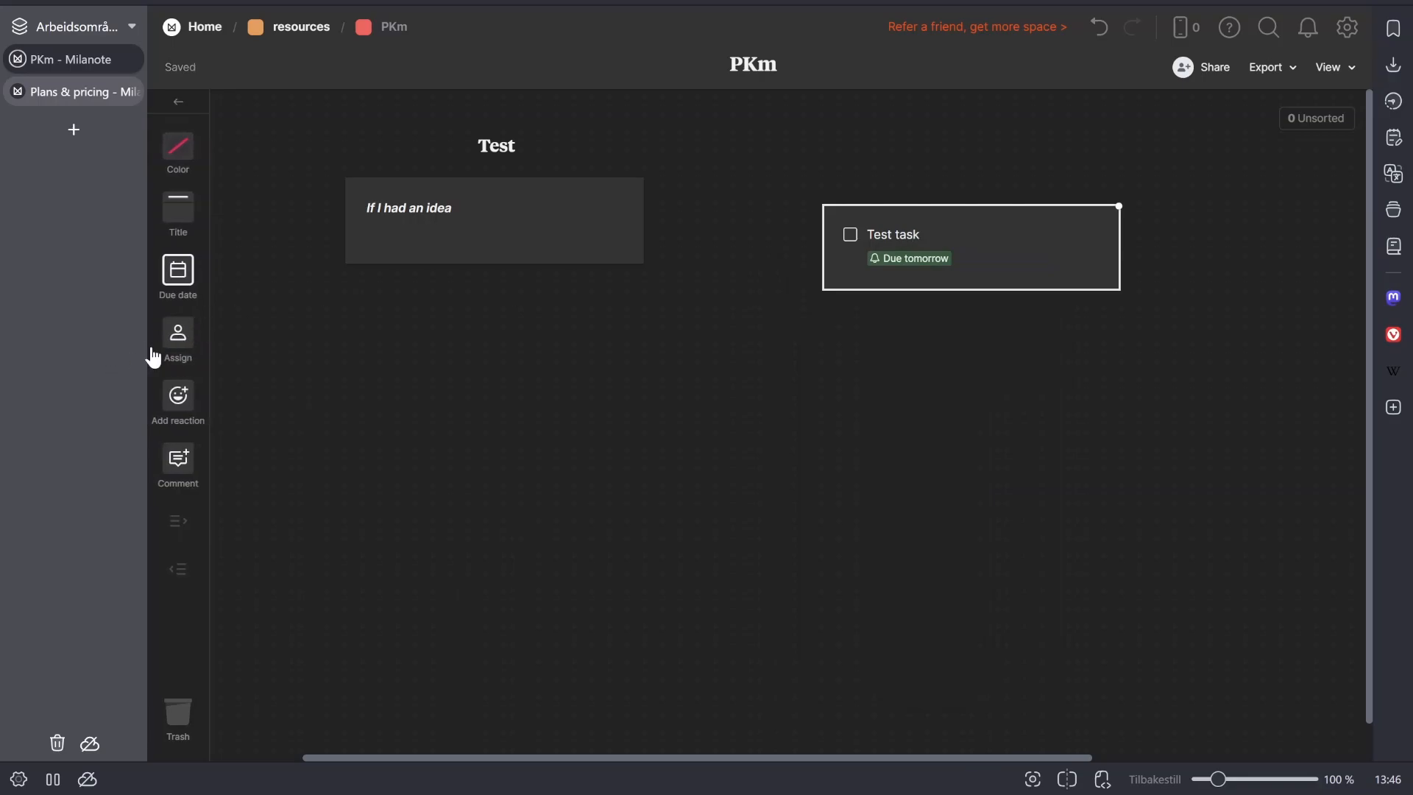
click(178, 209)
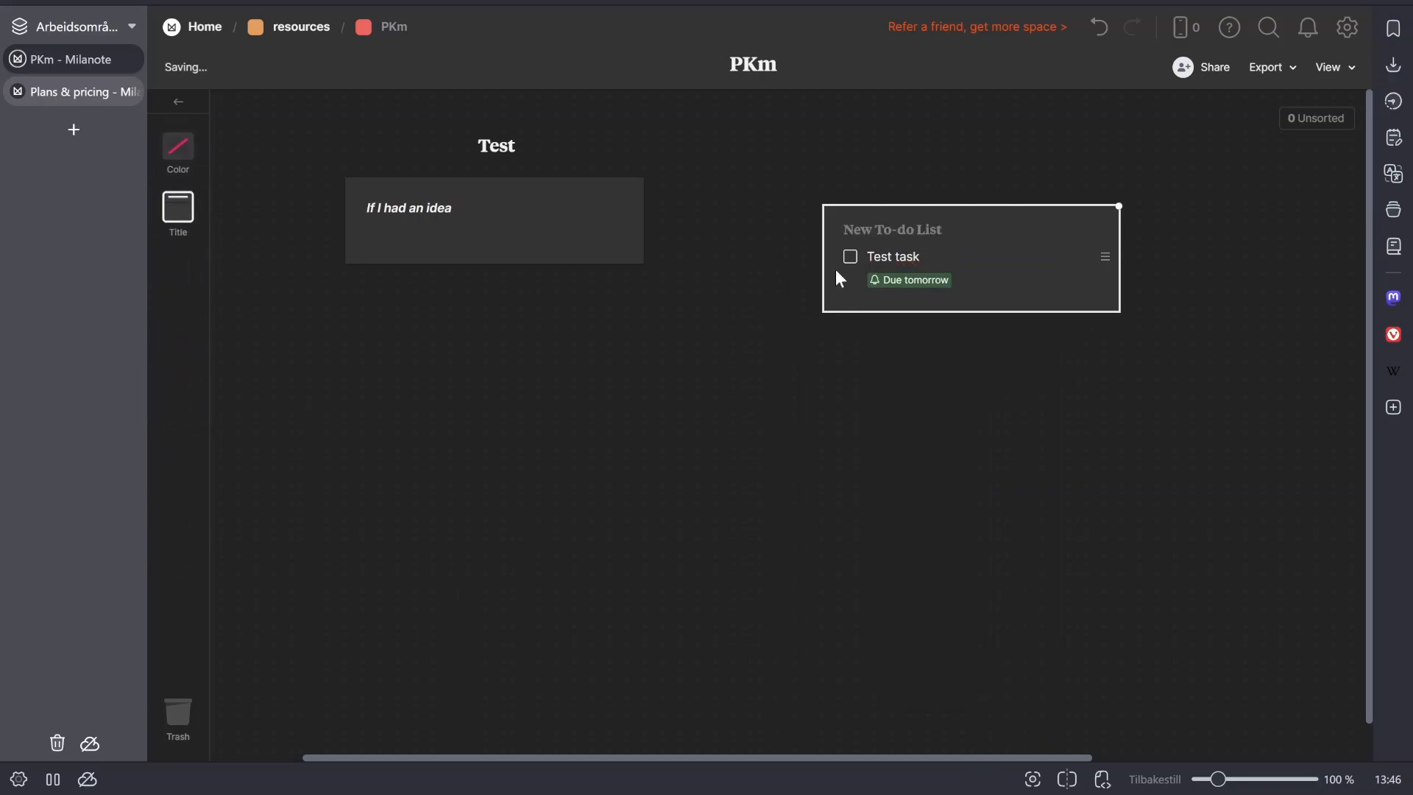
text(r)
key(BackSpace)
text(ruuning)
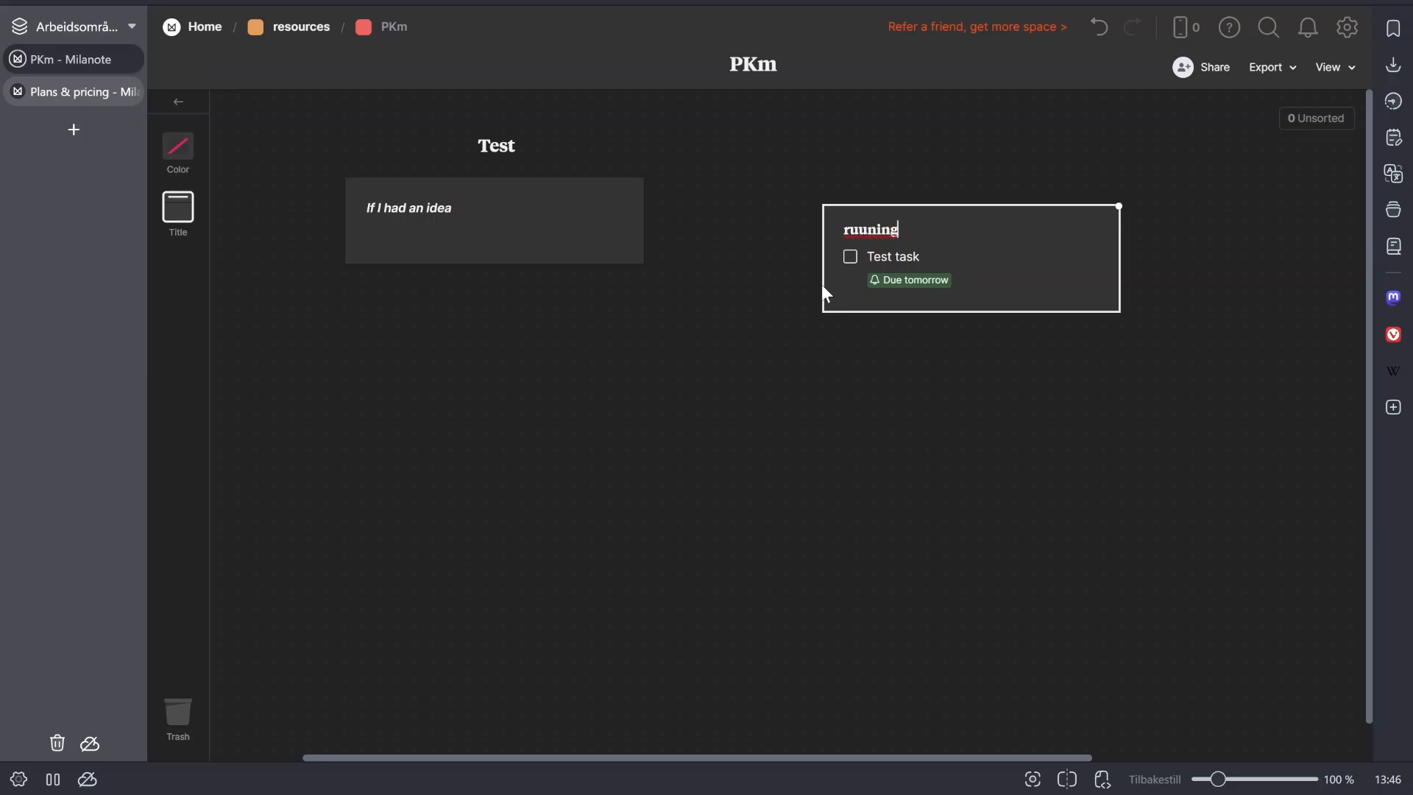
text( task list)
click(1018, 417)
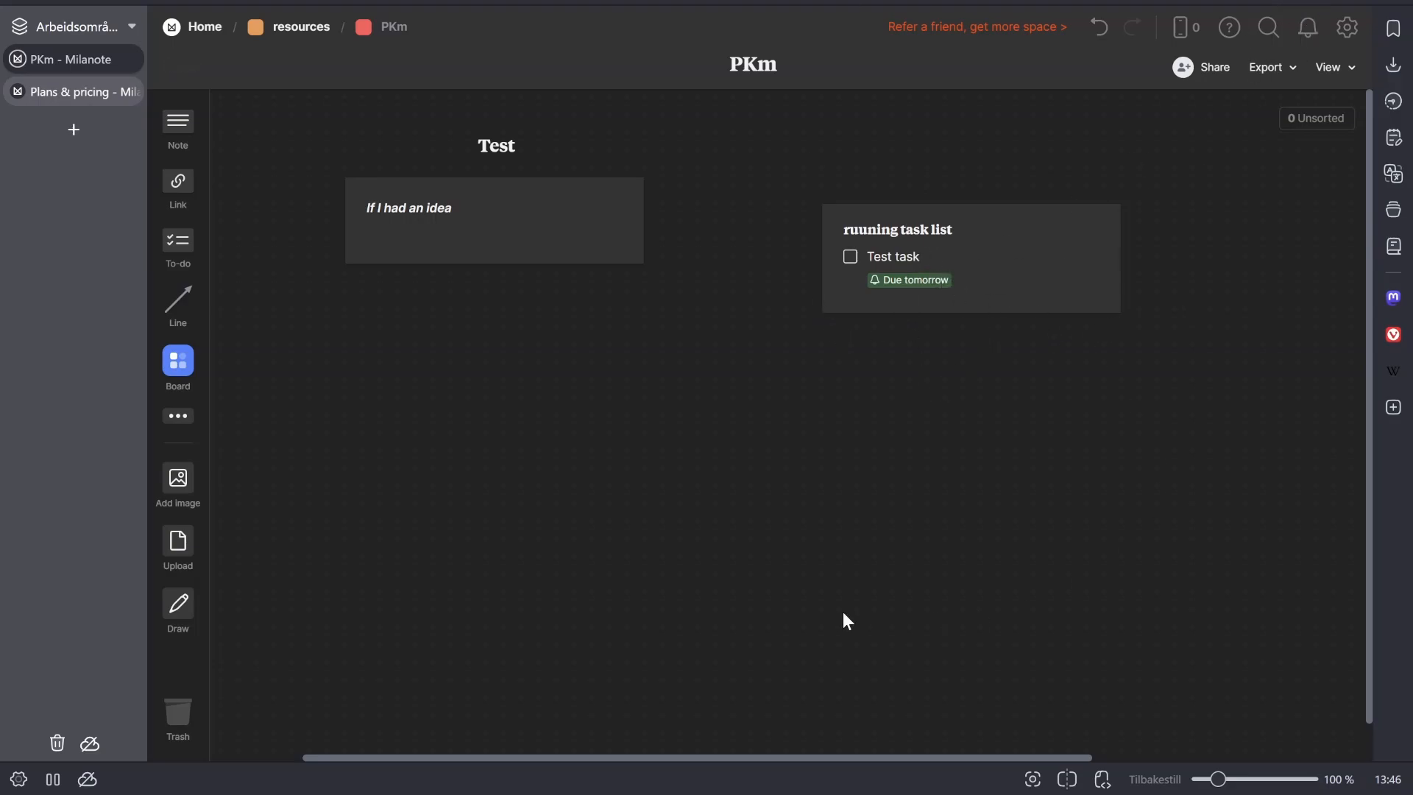
- Try placing a table on the PKm board below the existing cards, and delete it
click(177, 418)
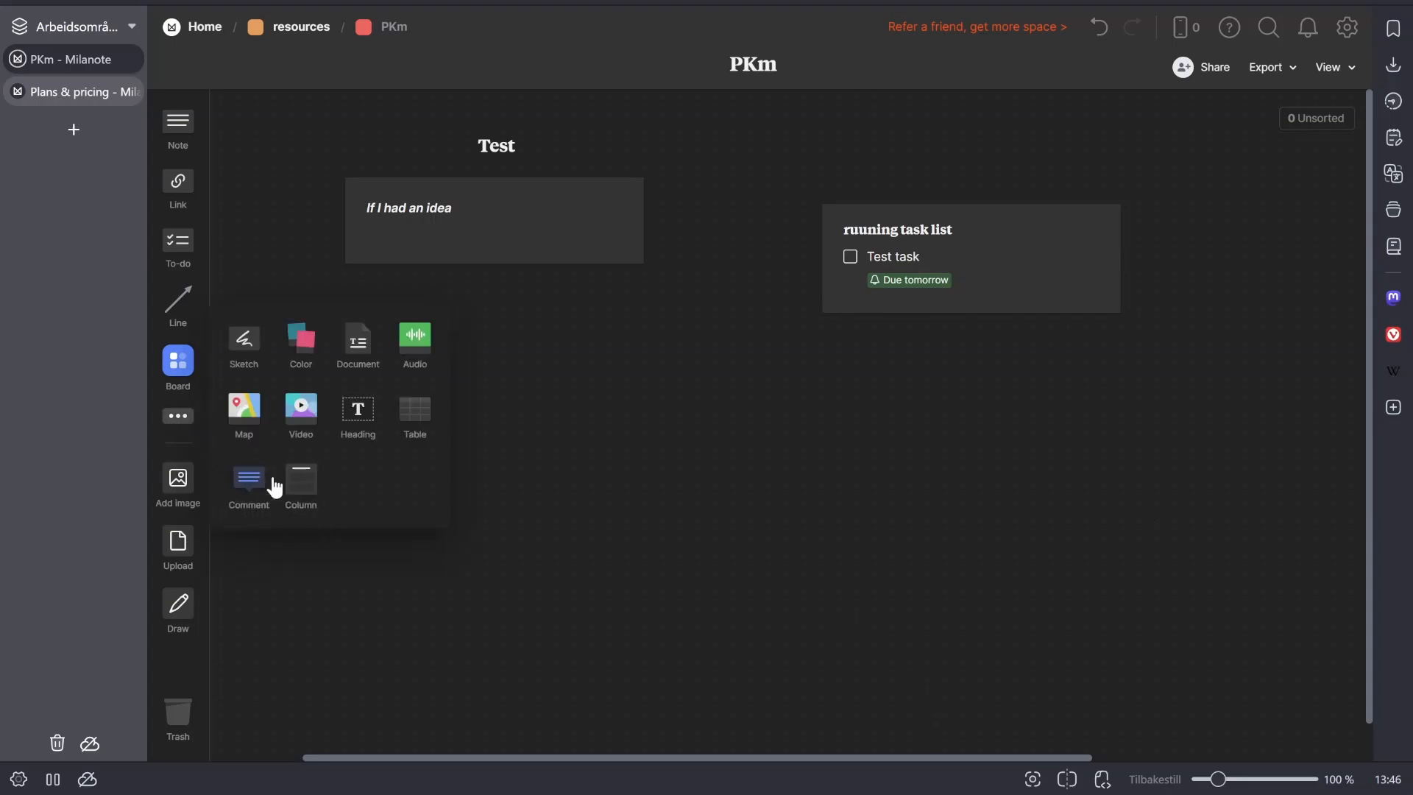
drag(572, 409, 708, 481)
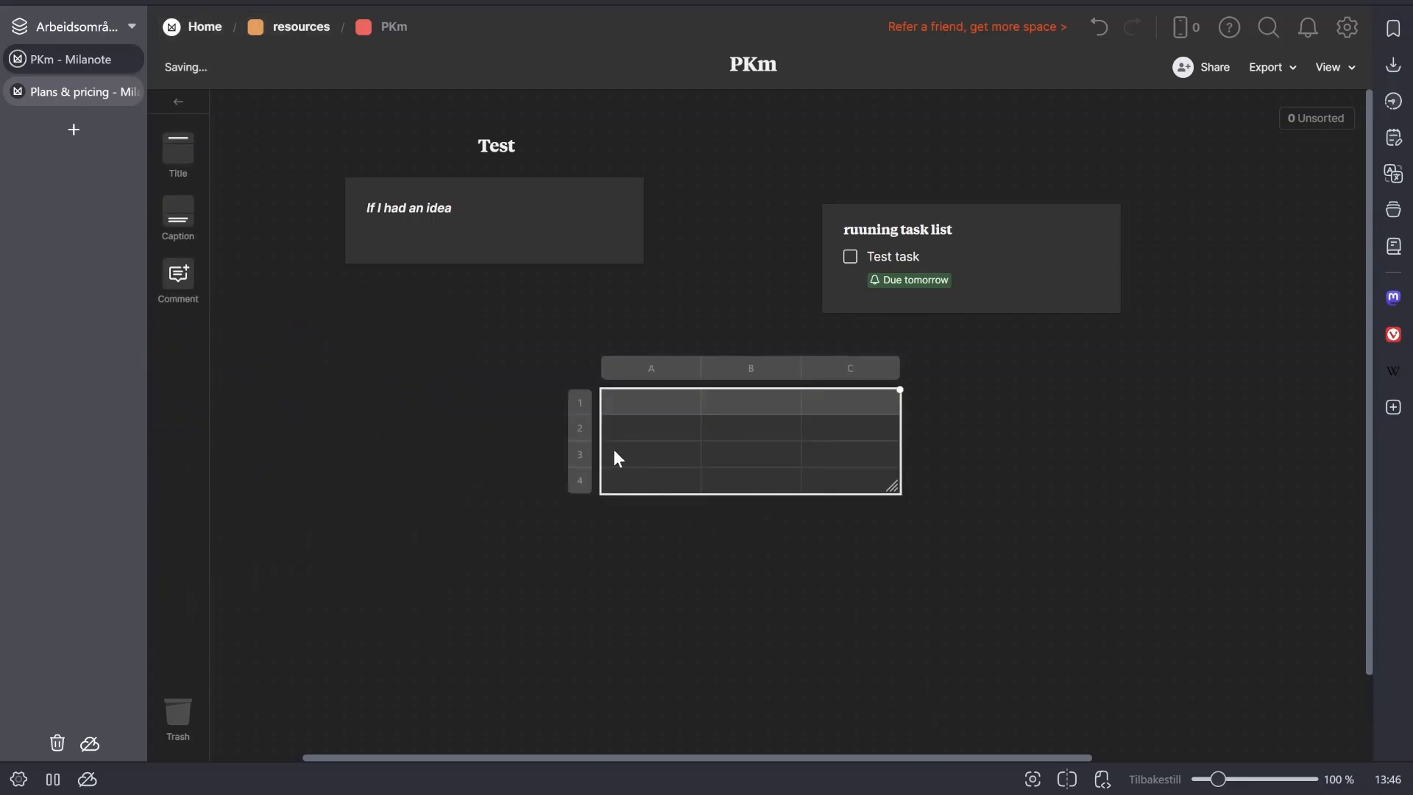
click(546, 633)
drag(507, 608, 824, 466)
click(660, 430)
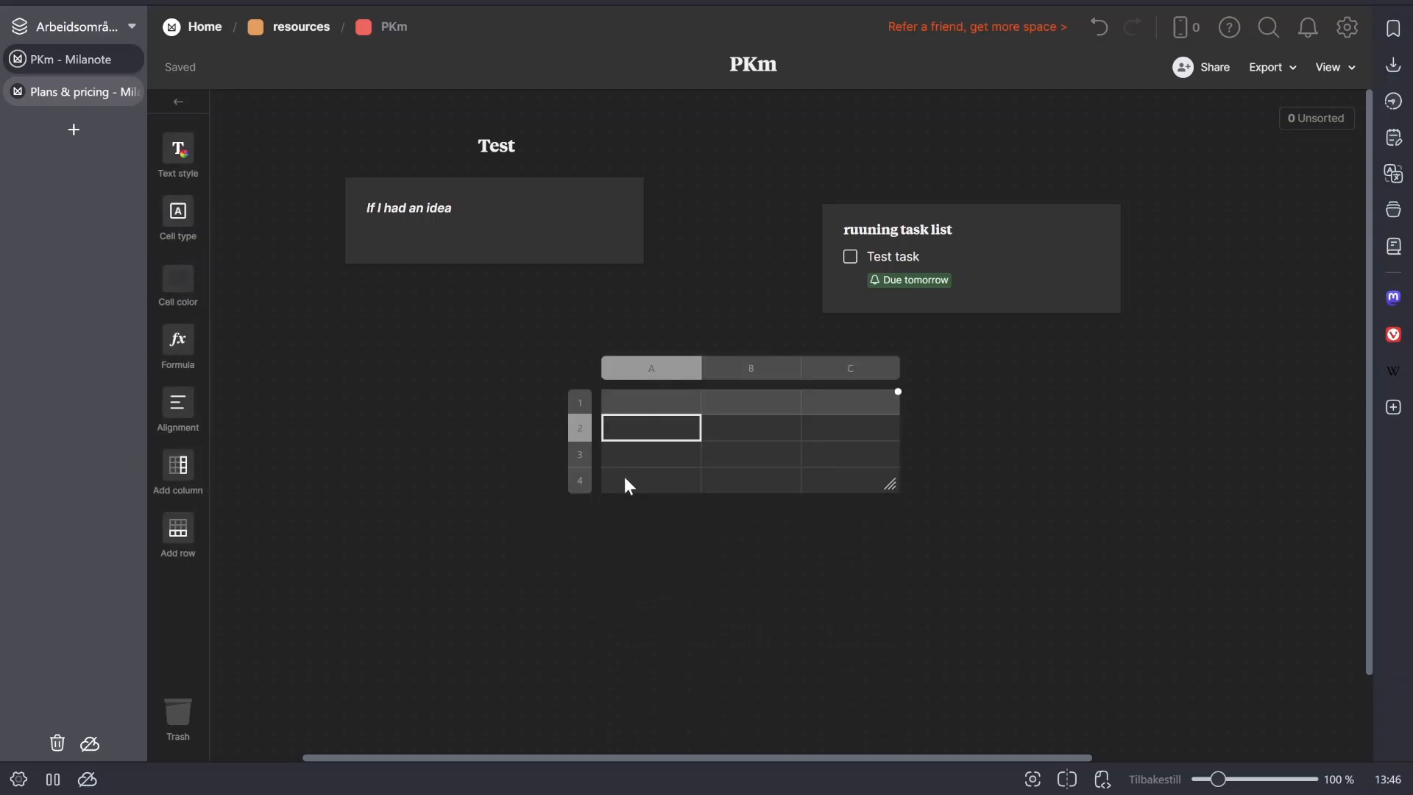
drag(533, 595, 959, 427)
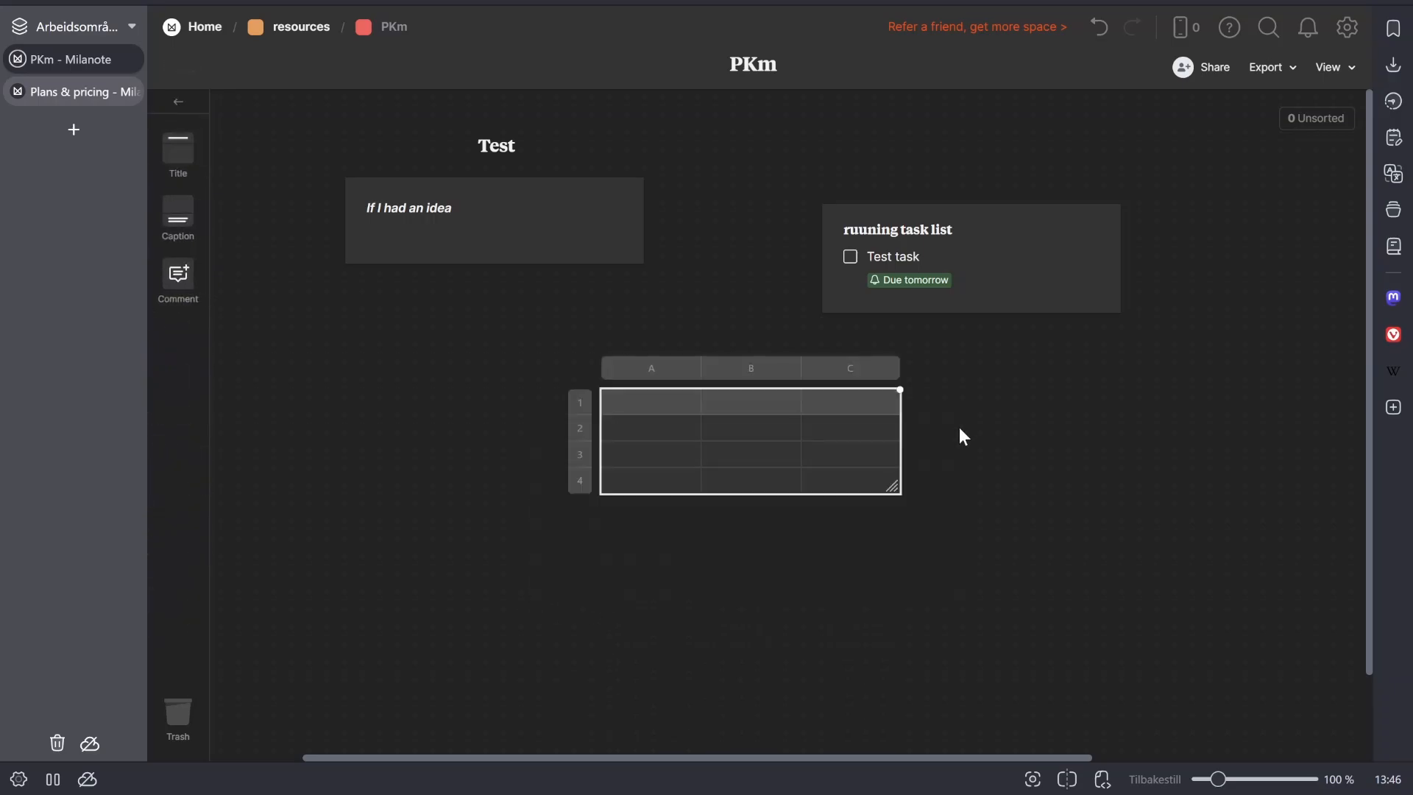
key(Delete)
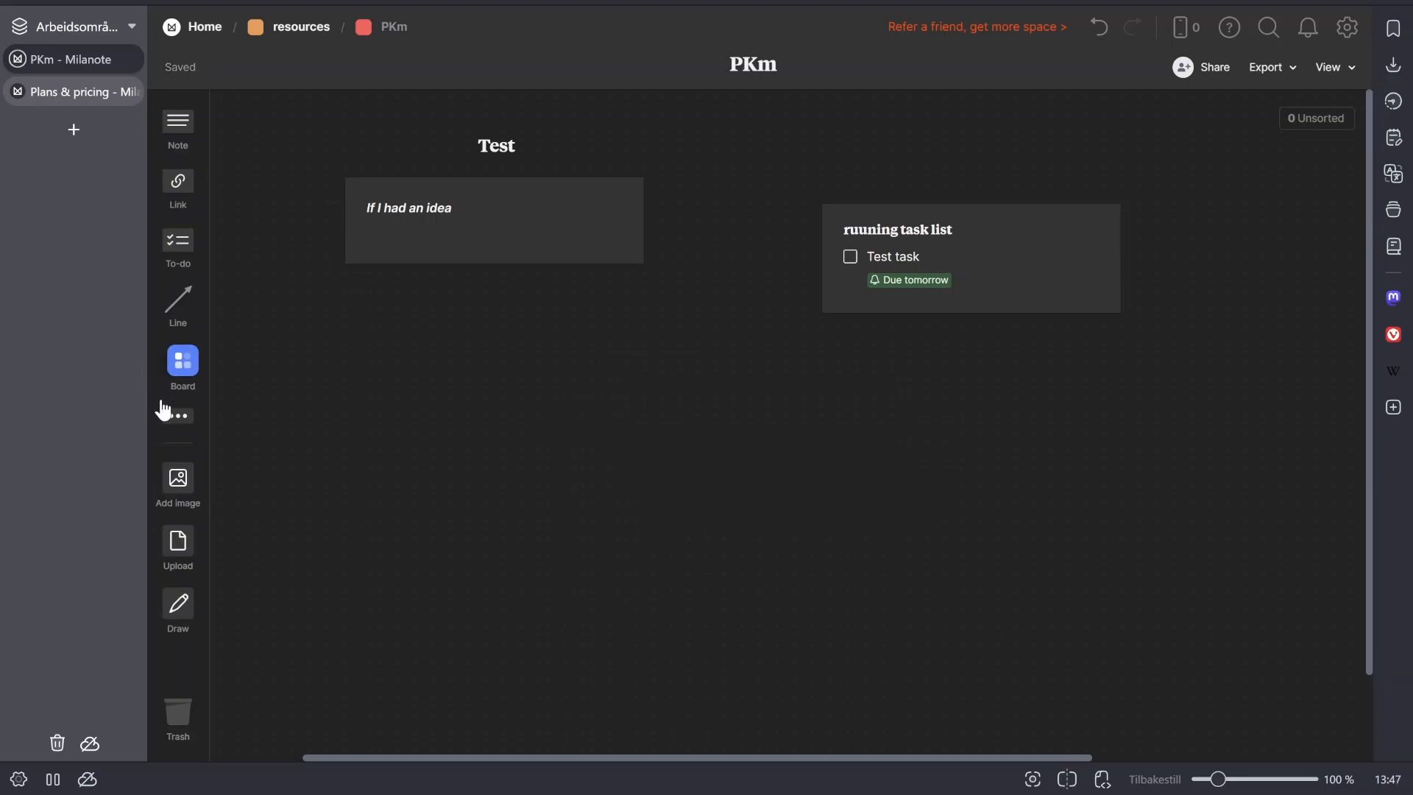
- Add a document card named "Test" between and below the note and the to-do card
click(178, 416)
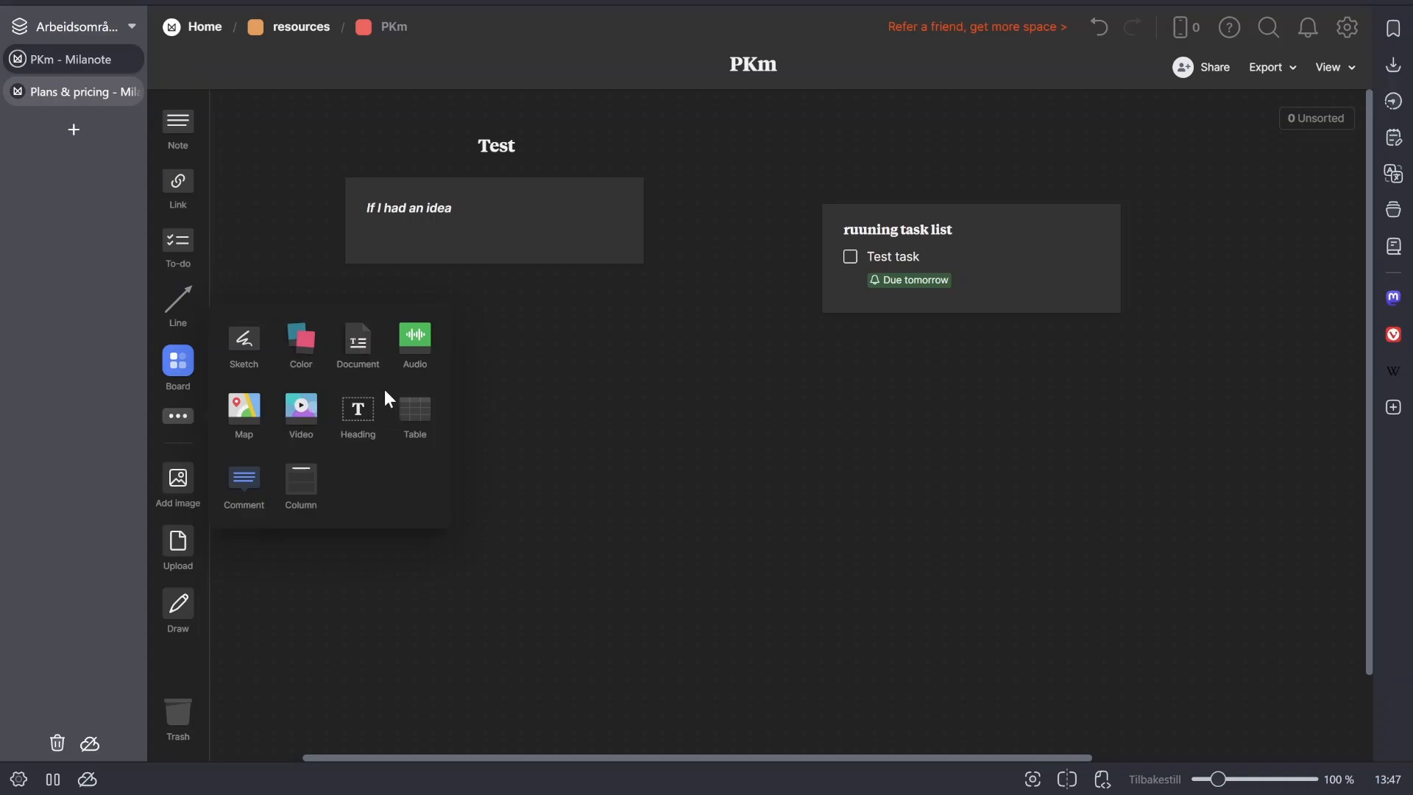
click(358, 340)
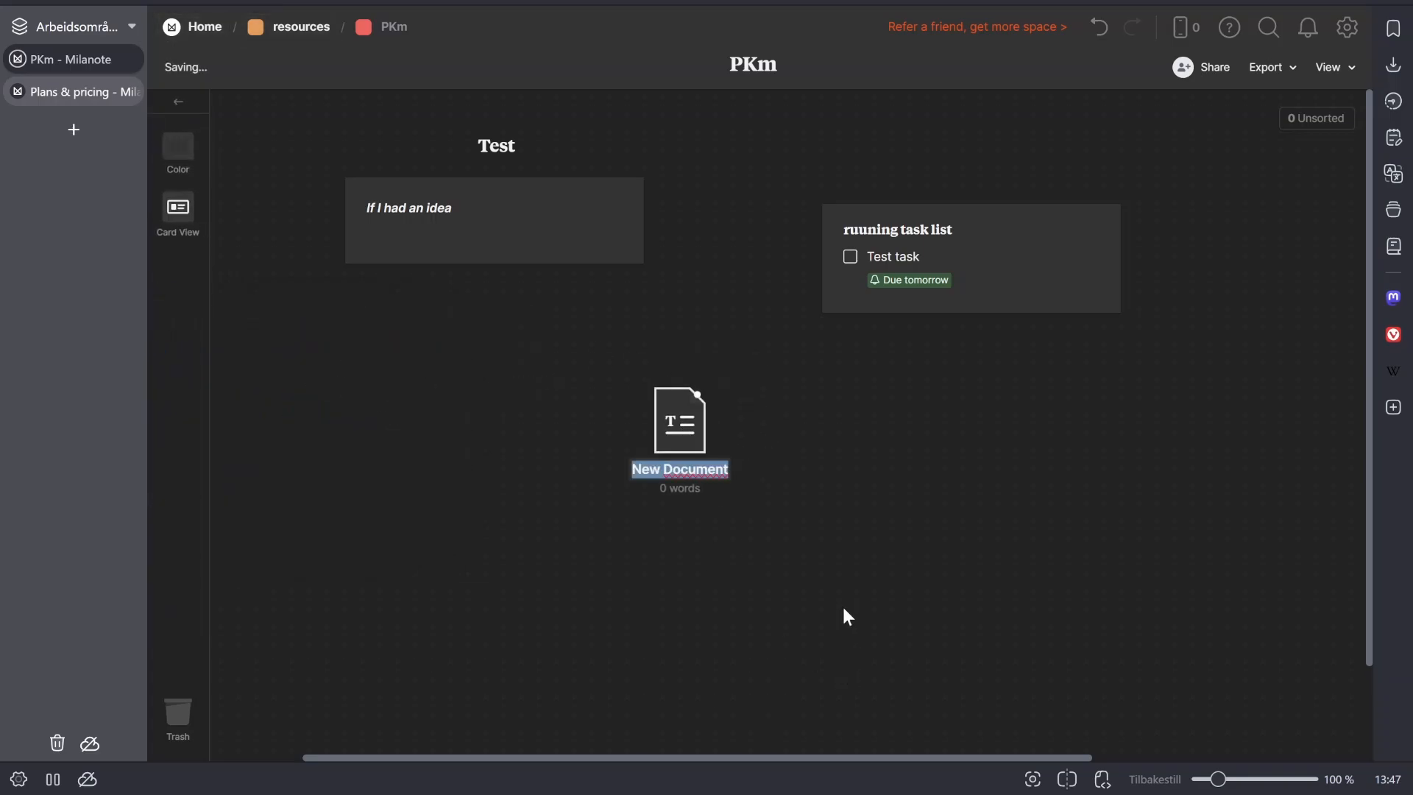
text(Test)
key(Return)
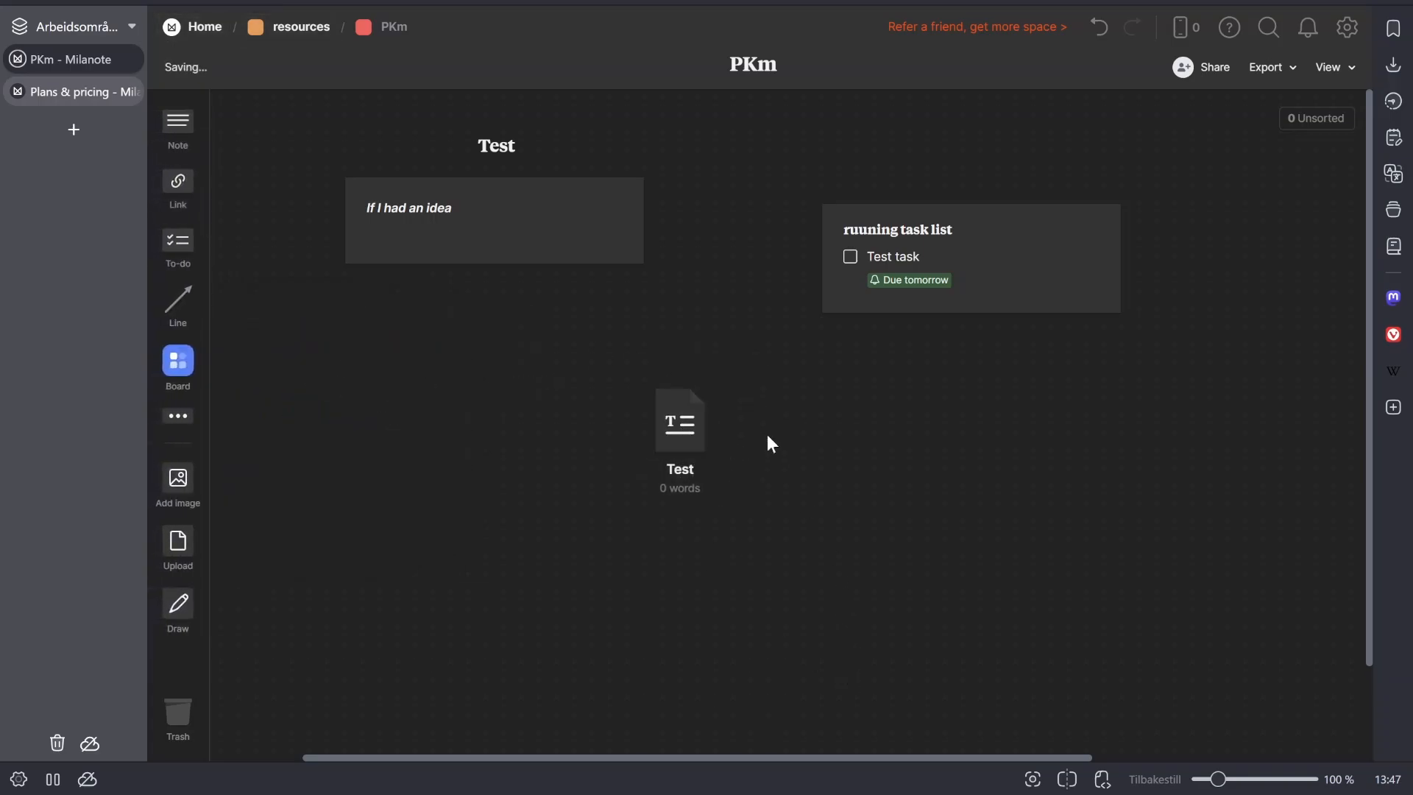
- Open the "Test" document, write "tes" in it and close it
click(705, 446)
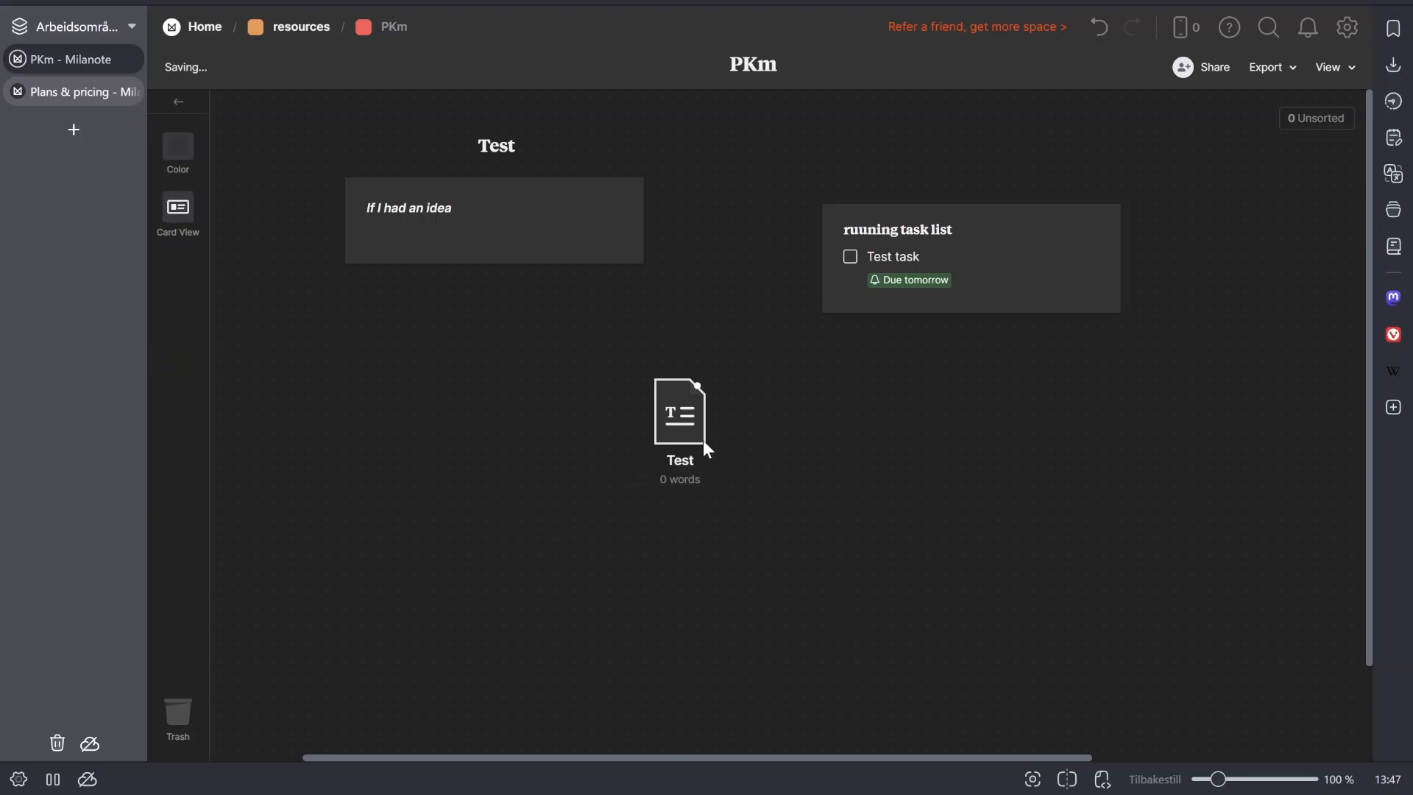
double_click(704, 440)
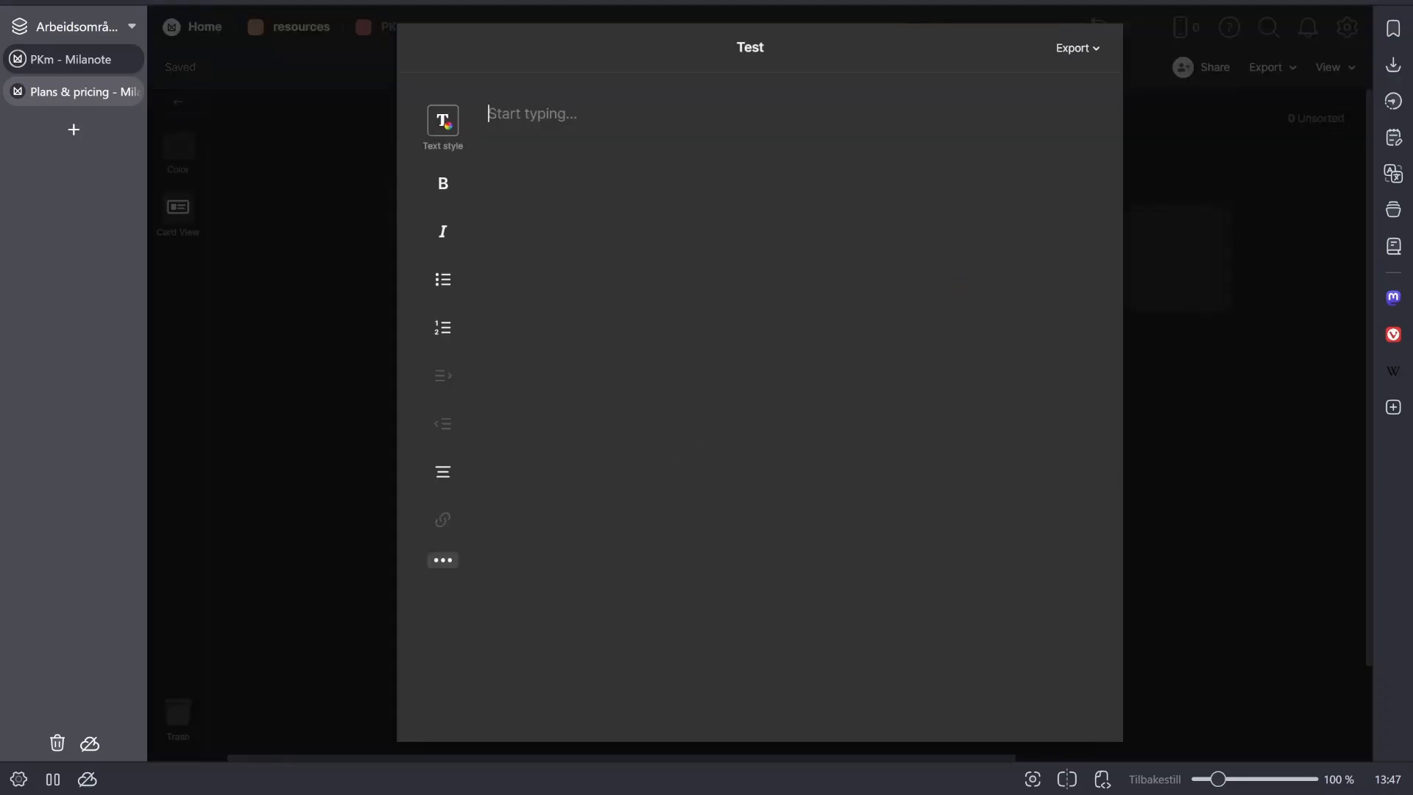
text(###)
key(BackSpace)
text(test)
click(1162, 264)
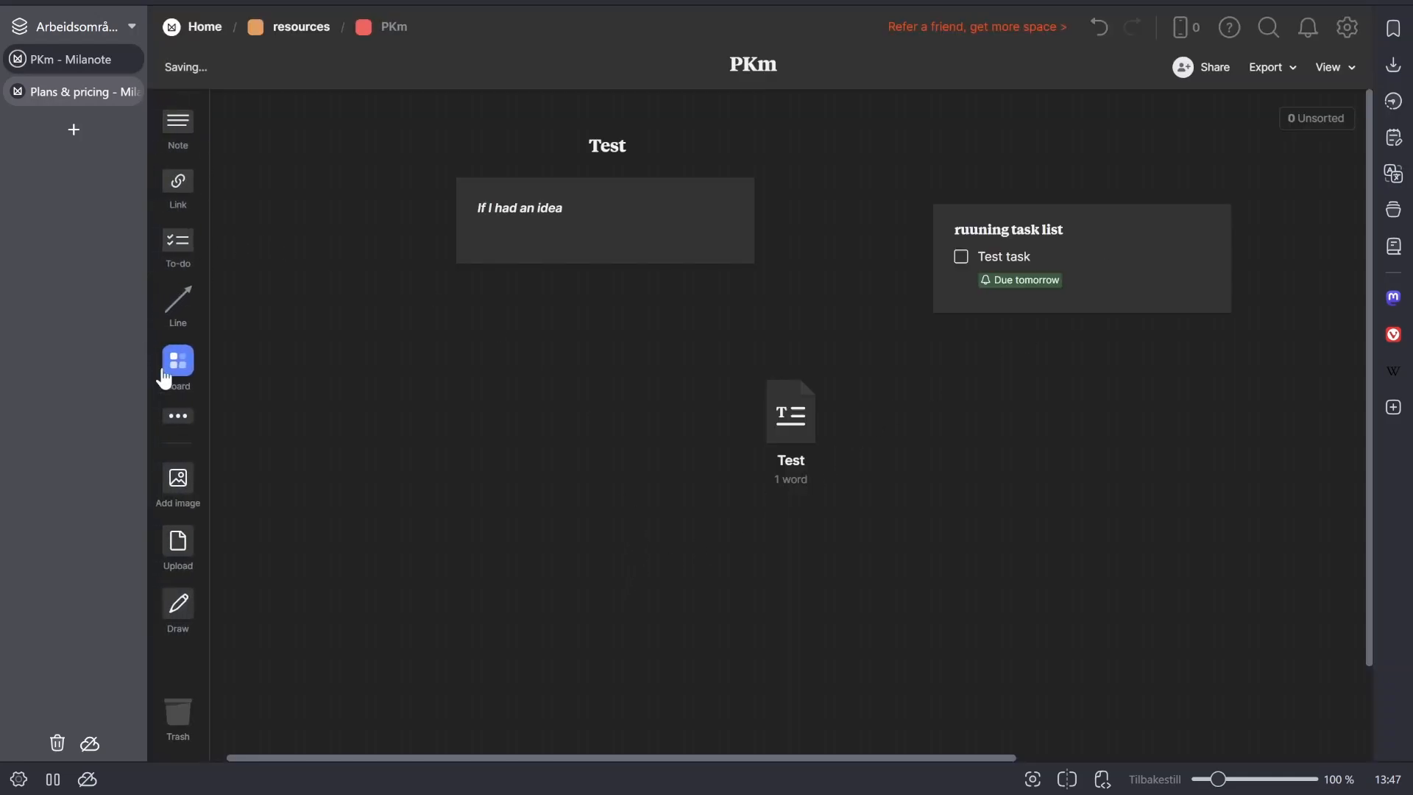
- Add a color swatch set to #FE5000 and place it below the "If I had an idea" note
mouse_move(182, 418)
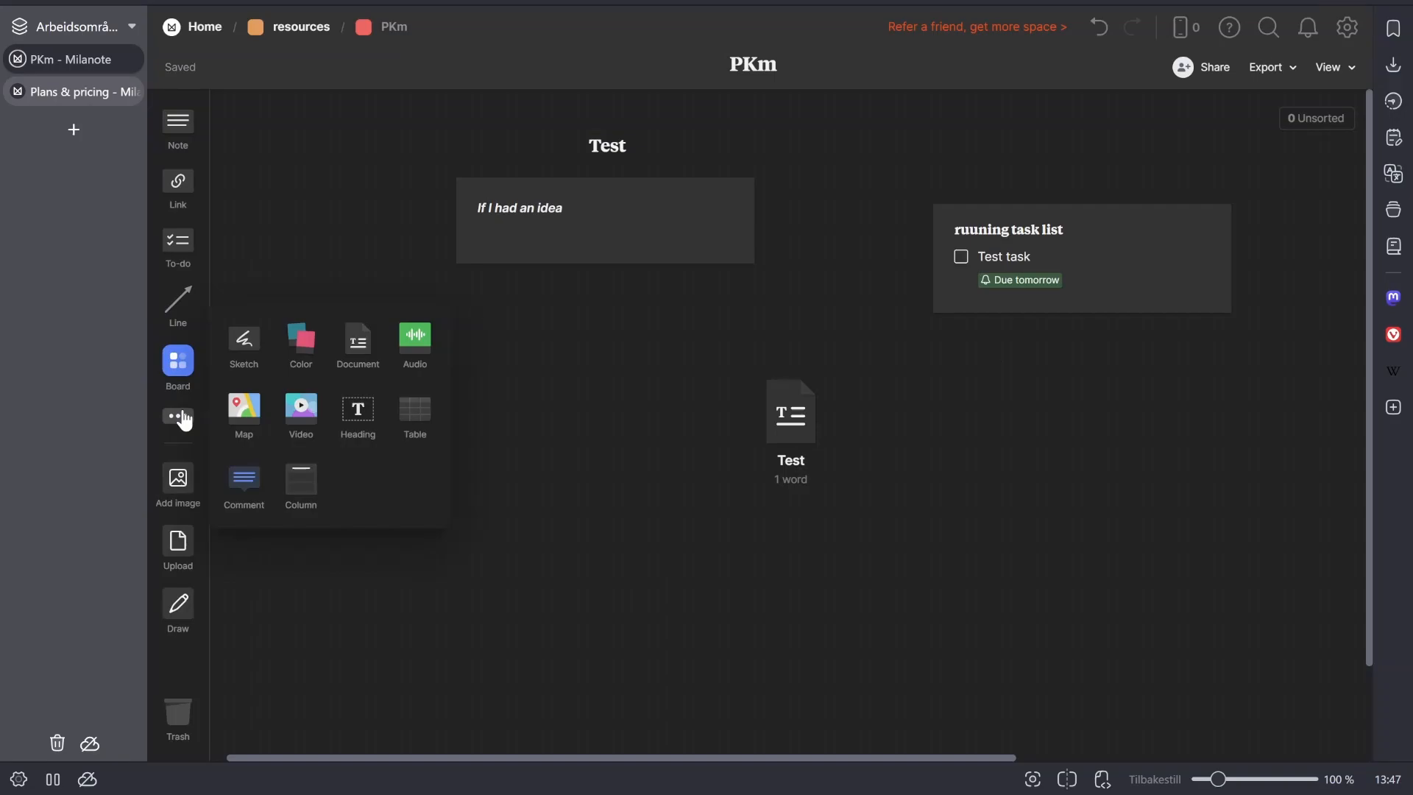
drag(308, 359, 1113, 494)
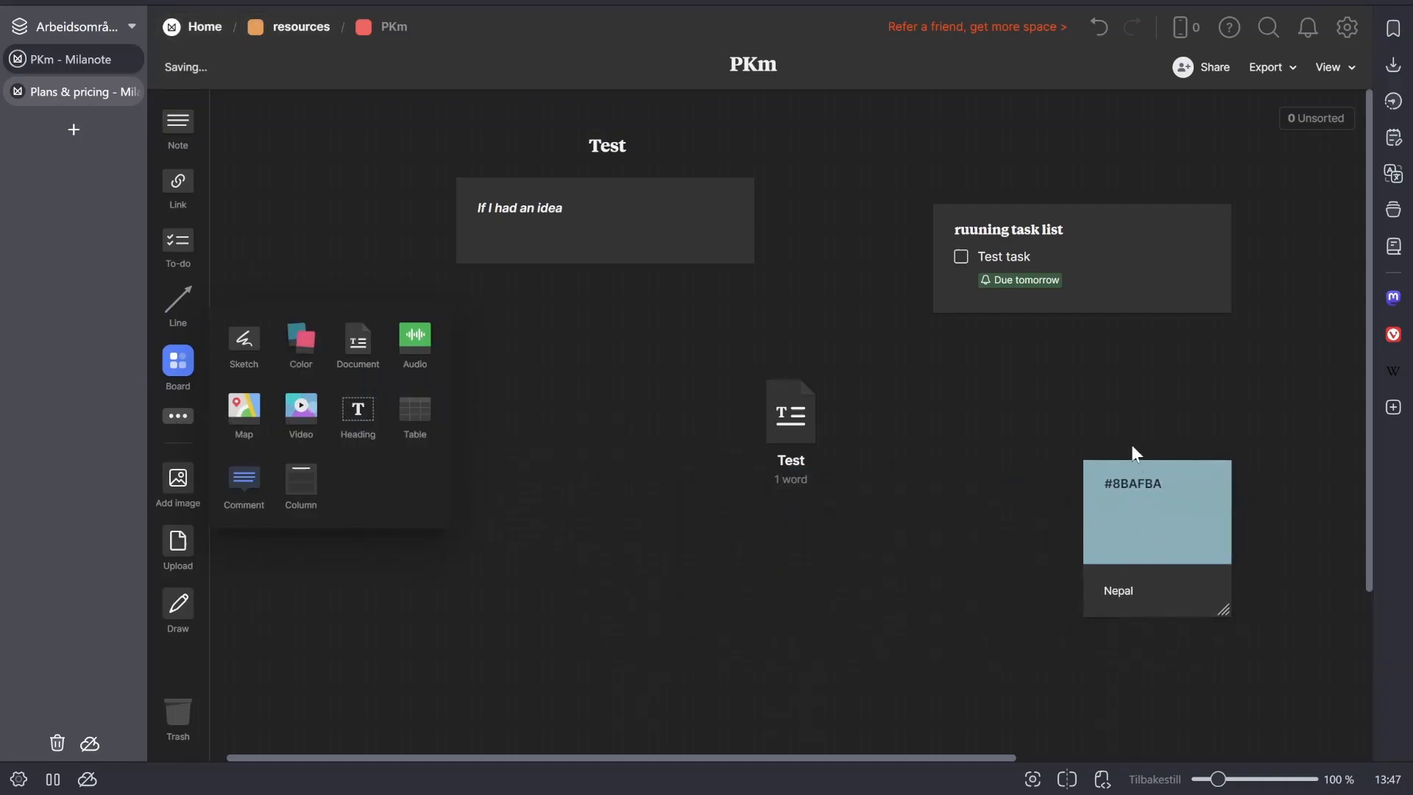
click(1138, 487)
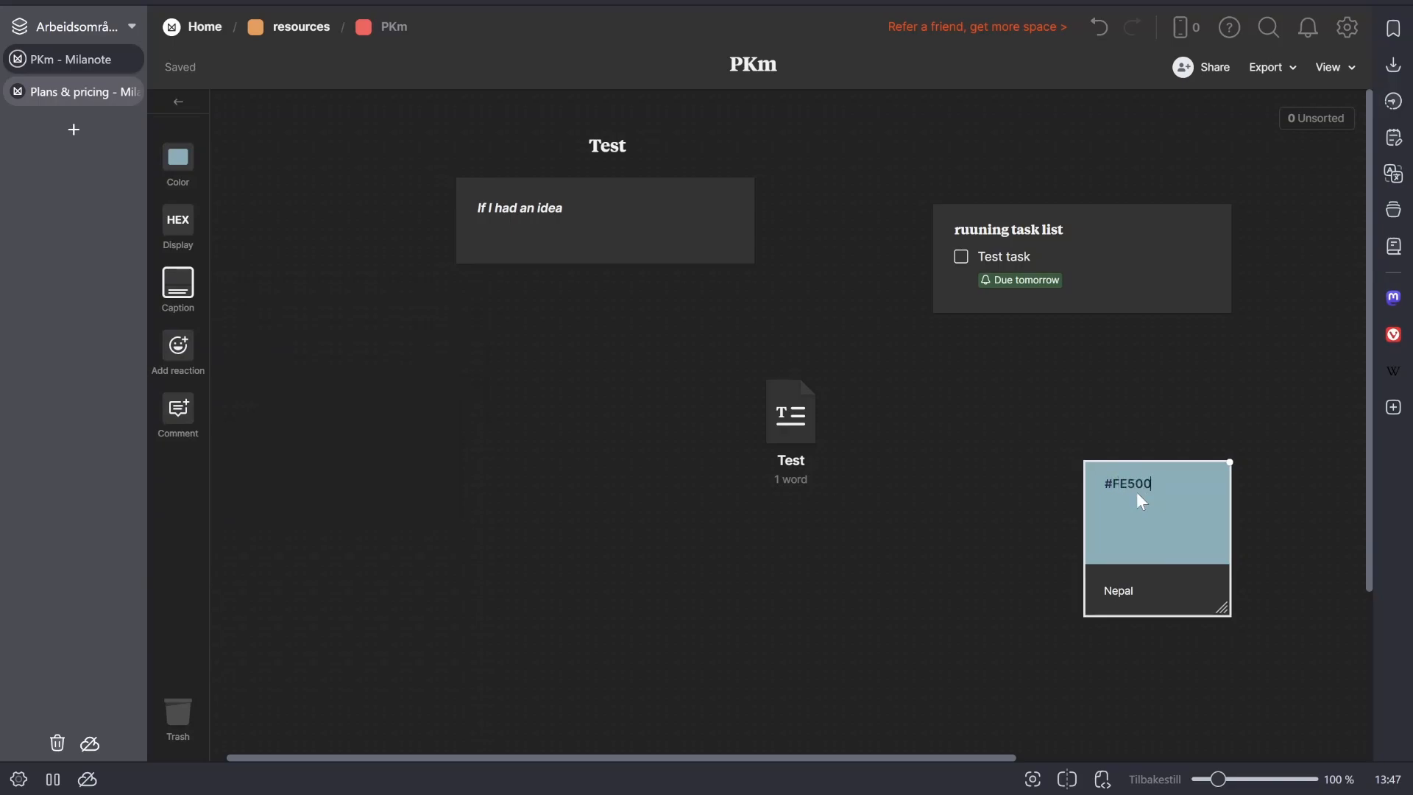
text(0)
key(Return)
drag(1148, 560, 532, 545)
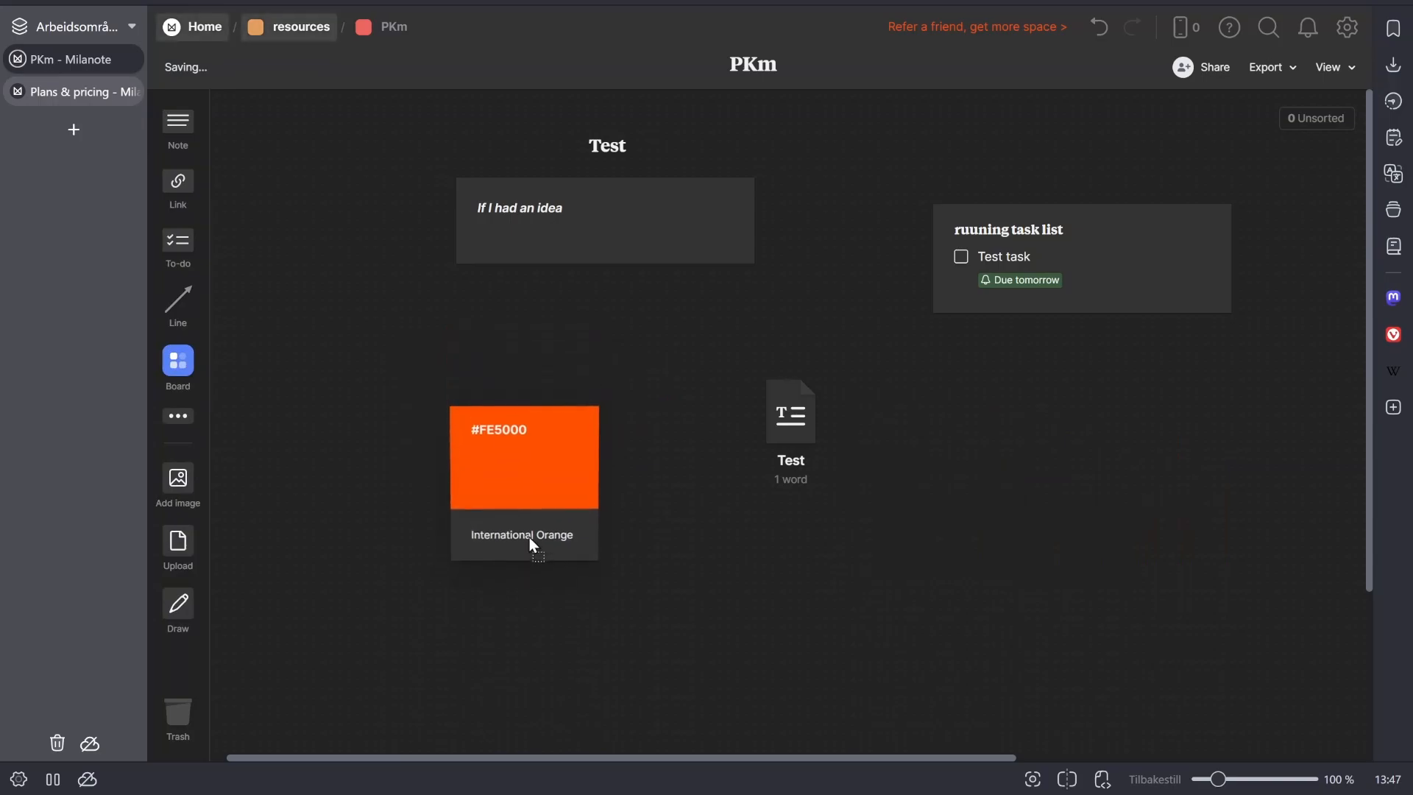
- Connect the orange swatch to the "If I had an idea" note with an arrow labeled "tet"
drag(162, 295, 614, 243)
drag(510, 447, 522, 485)
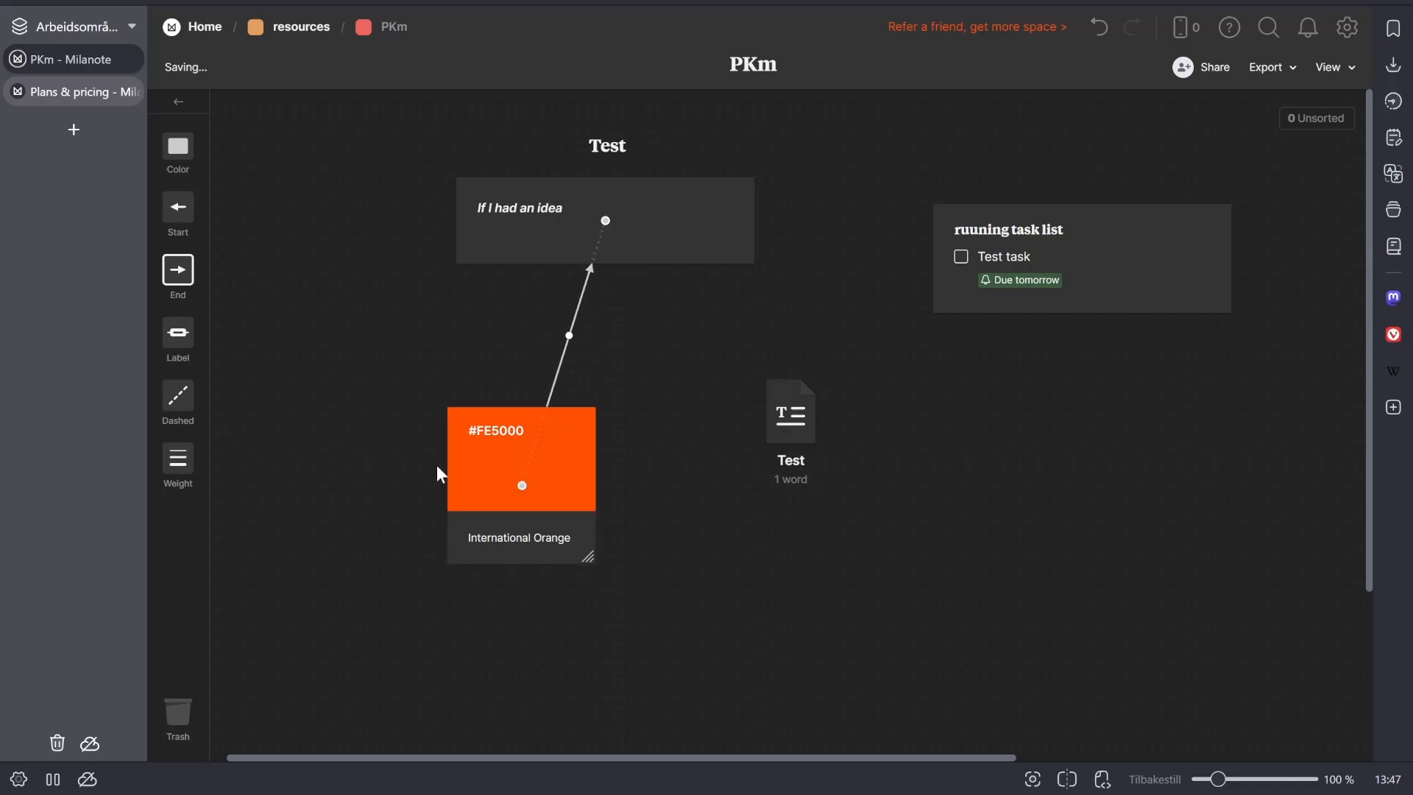
click(178, 356)
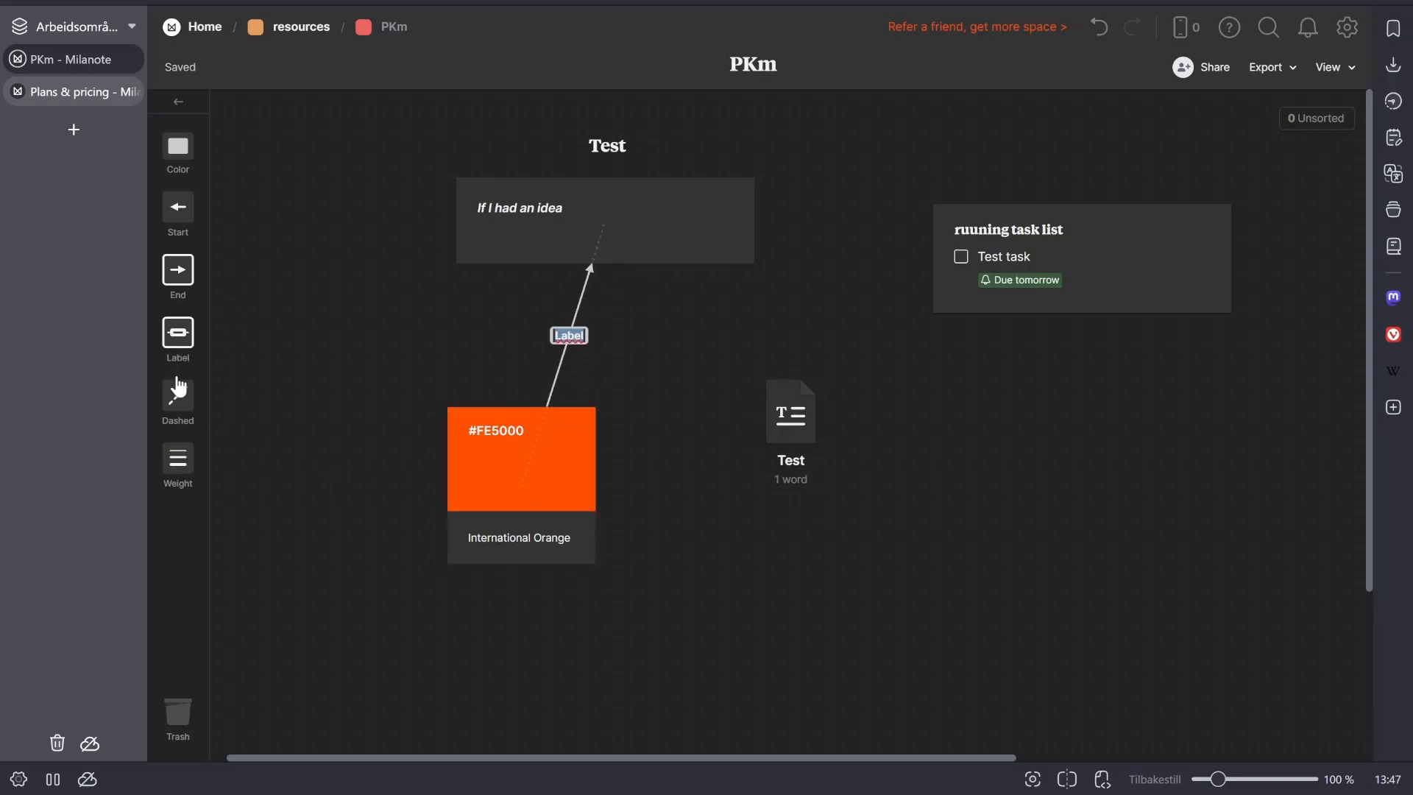
text(tet)
key(Escape)
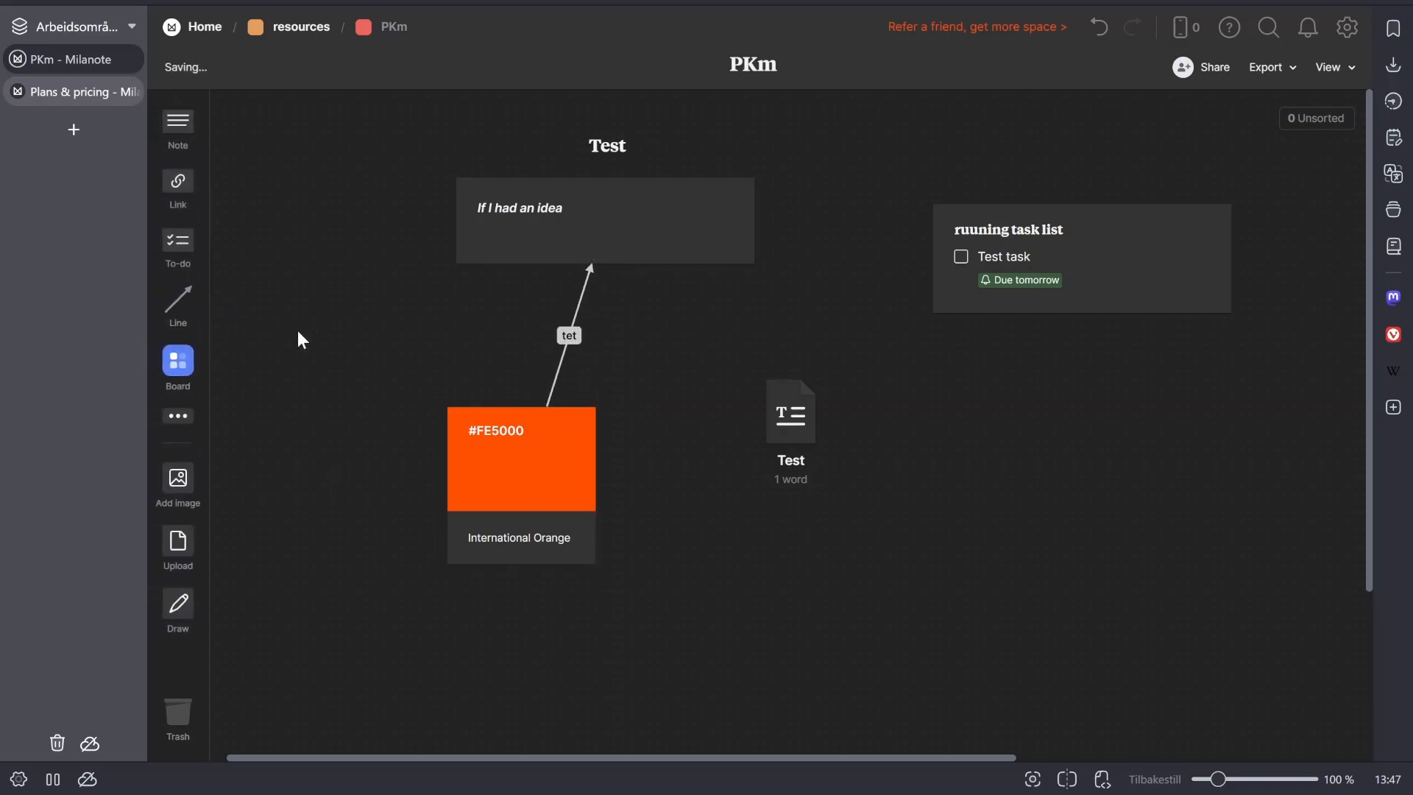
- Make the arrow between the swatch and the note dashed and give it the heaviest line weight
click(561, 367)
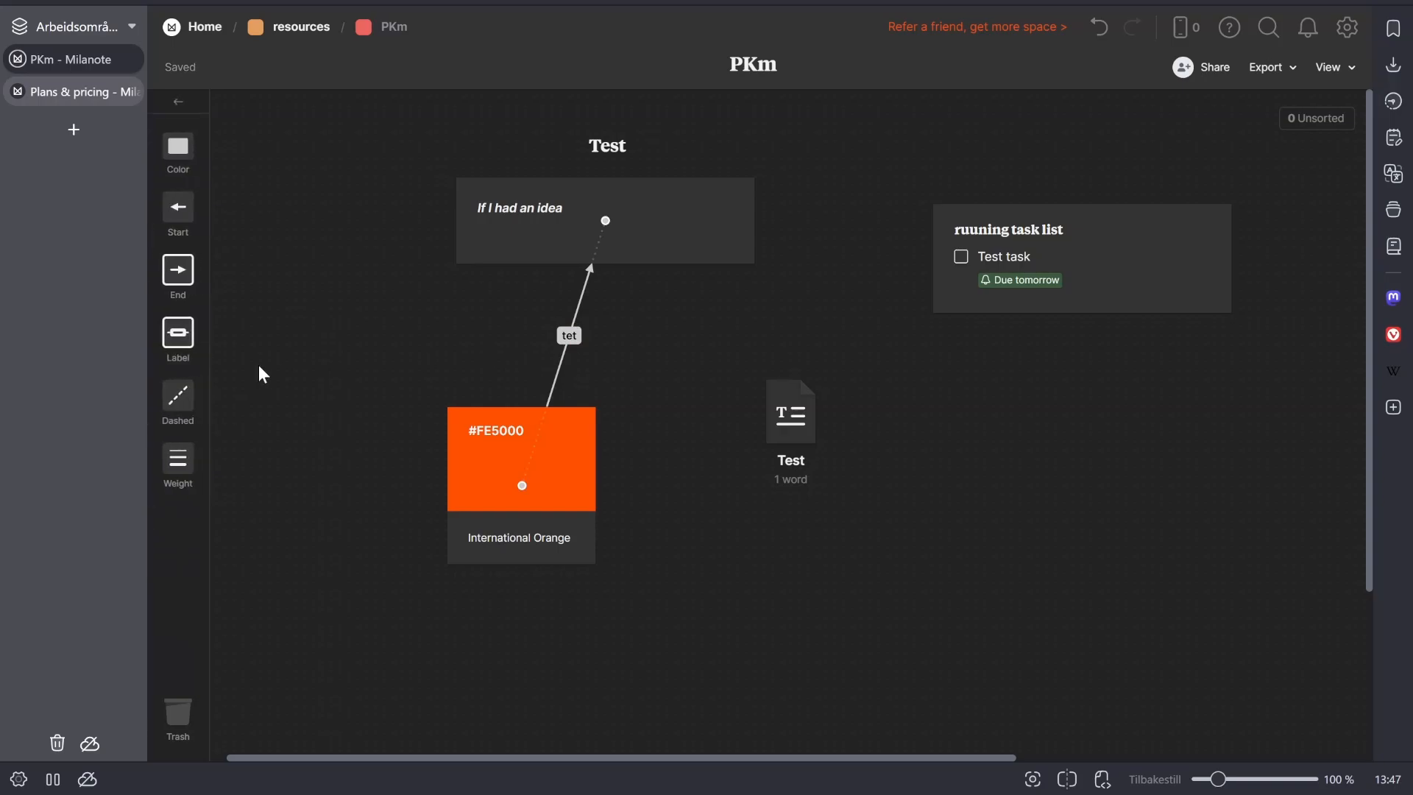
click(179, 398)
click(181, 462)
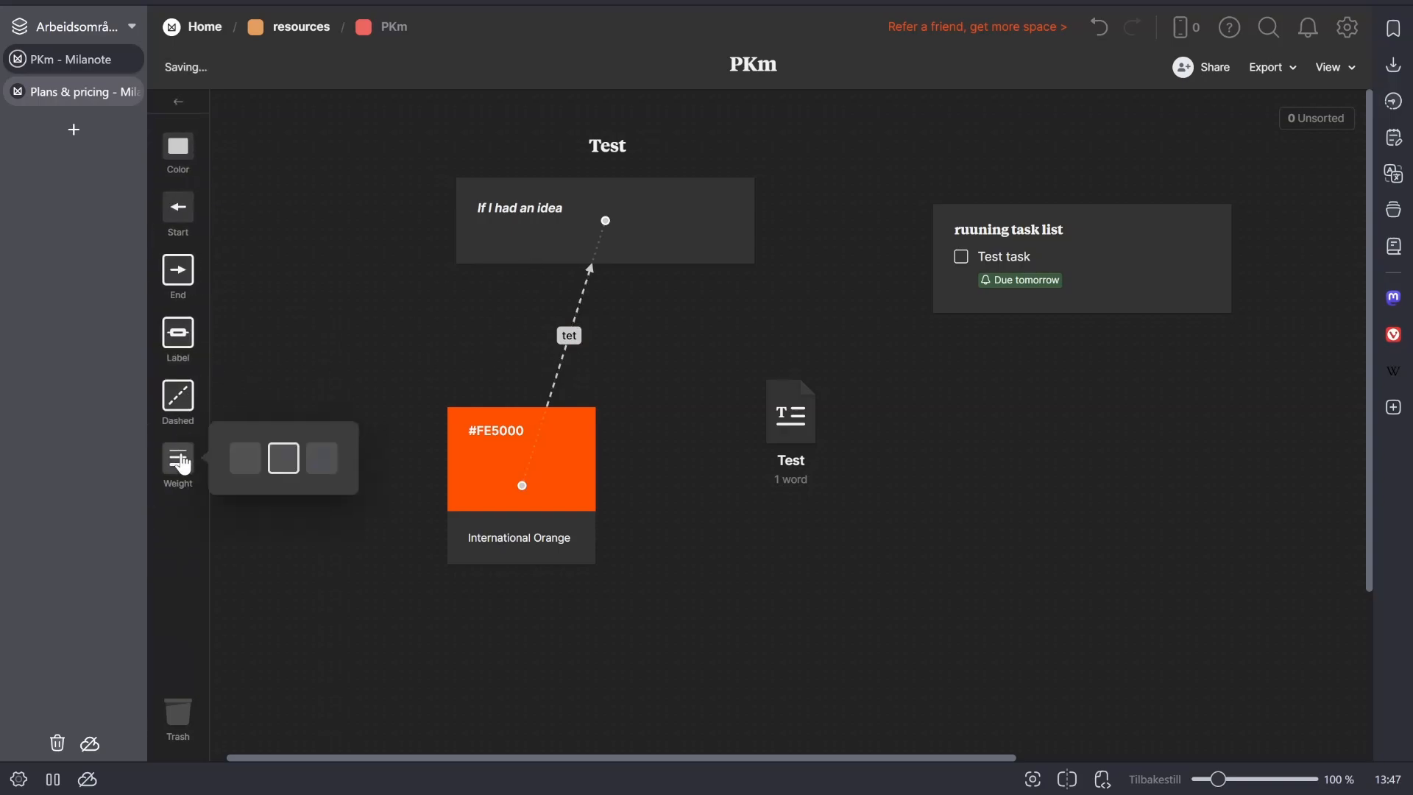
click(308, 473)
click(178, 395)
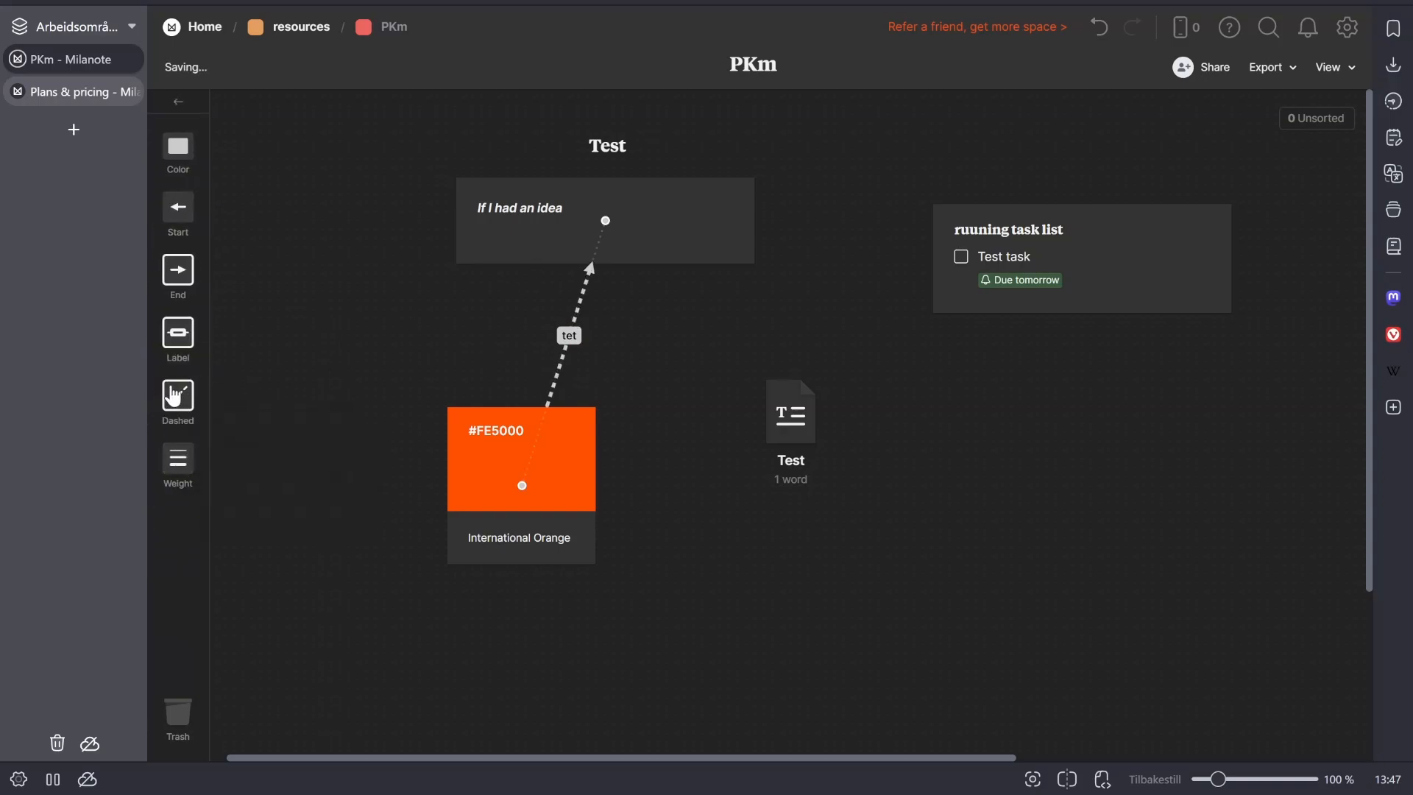
- Make the arrow between the swatch and the note solid with the heaviest line weight, and add an arrowhead at its start
click(165, 460)
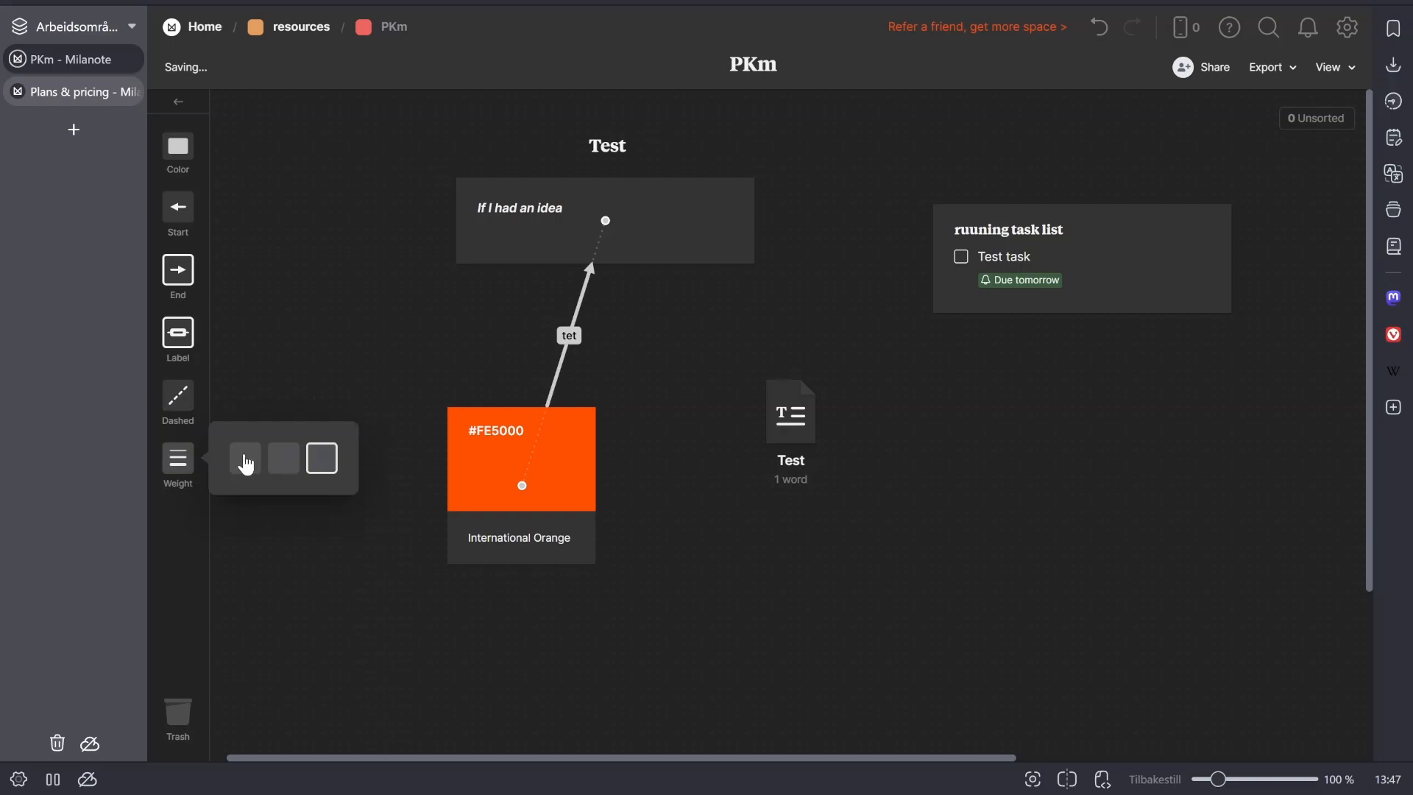
click(246, 459)
click(332, 465)
click(205, 230)
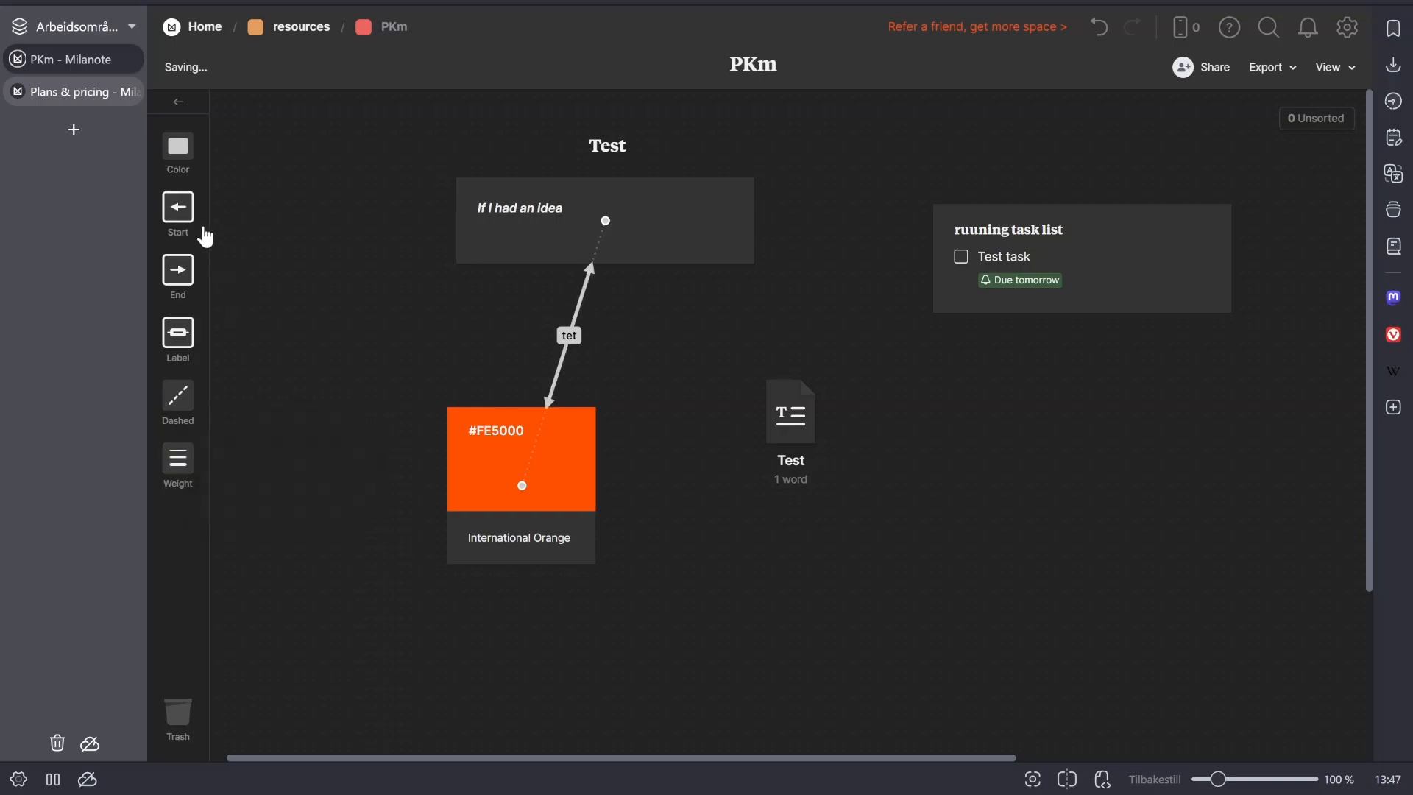
- Recolor the double-headed arrow to a custom purple-blue, #8382CE, and display the color code as HEX
click(190, 137)
click(310, 230)
click(321, 299)
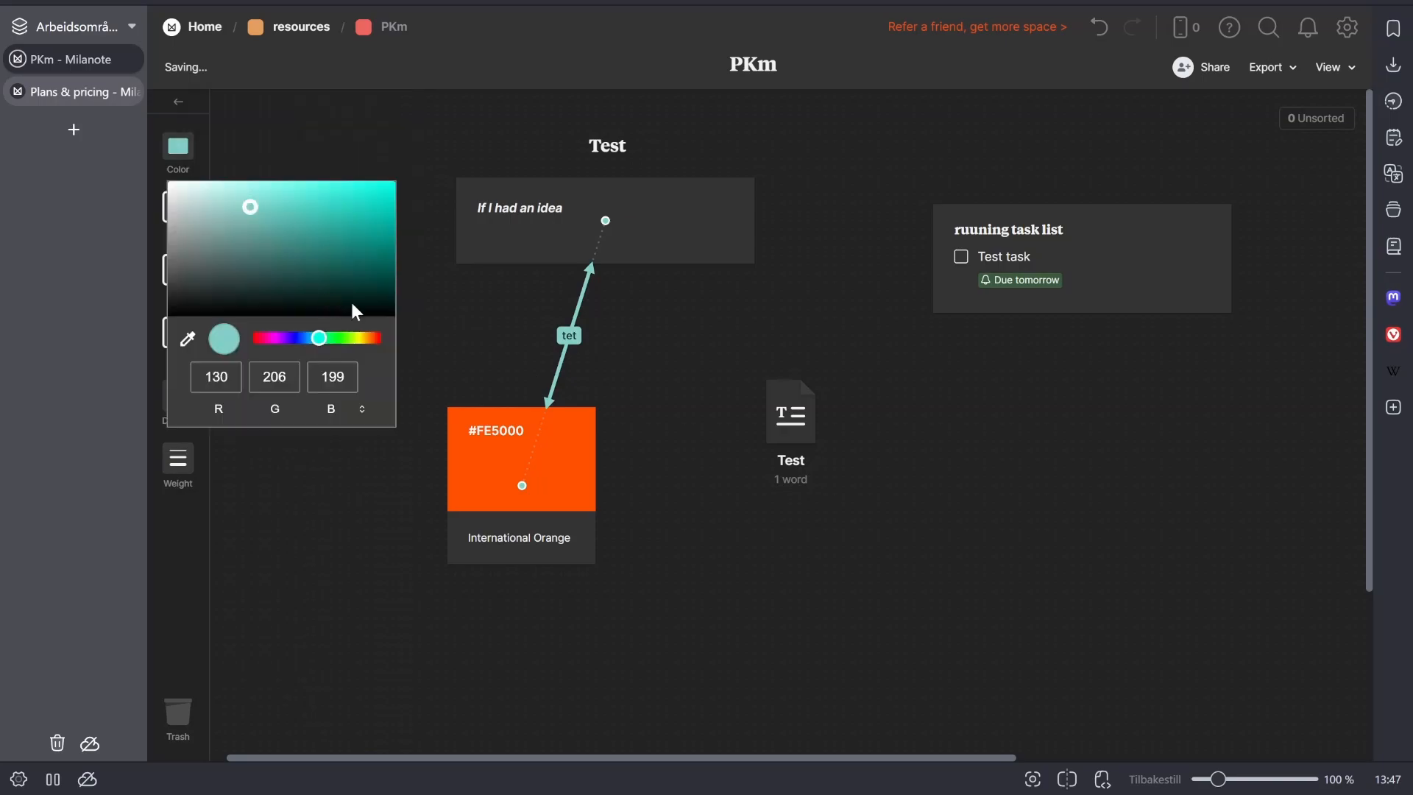
drag(299, 338, 294, 338)
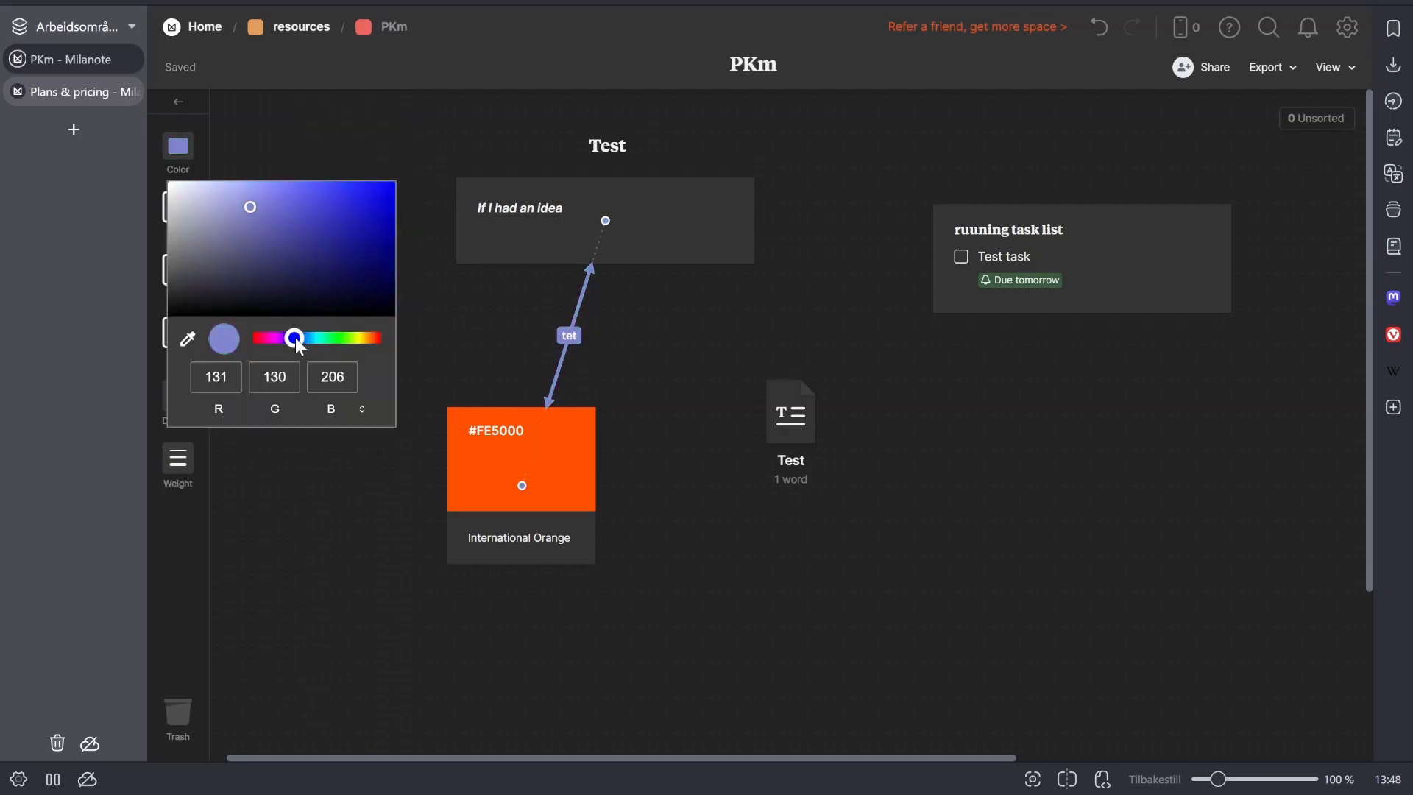
click(364, 412)
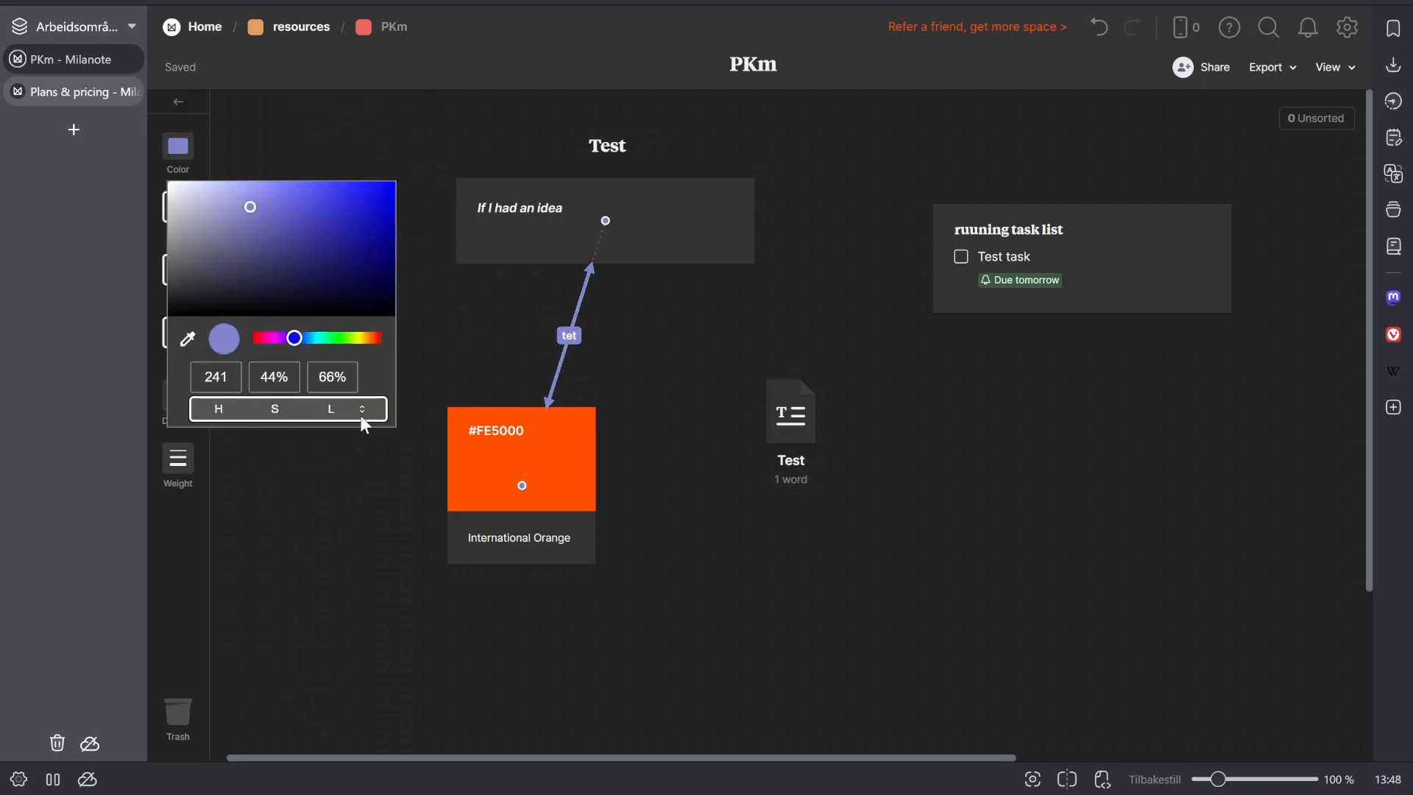
click(360, 418)
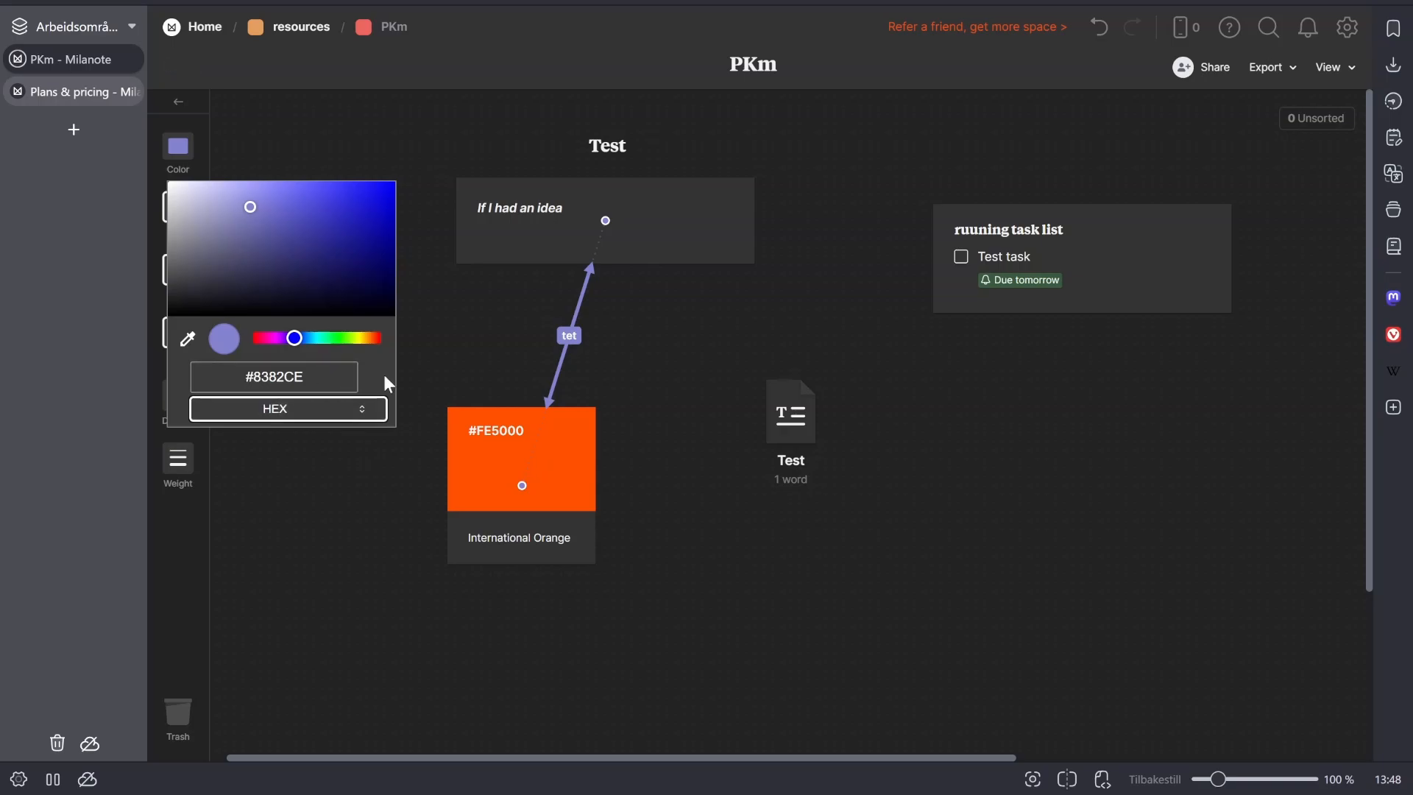
click(442, 328)
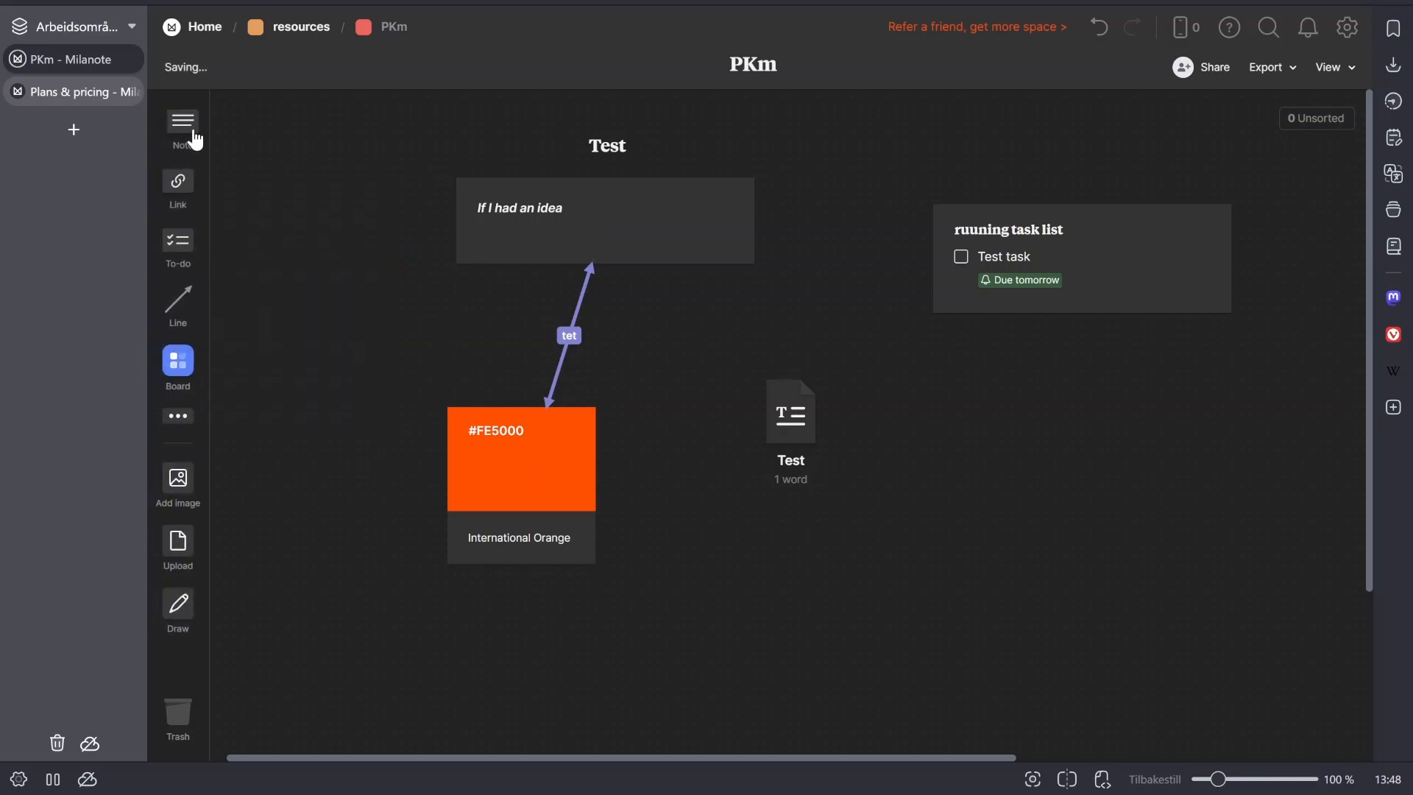
- Add an empty link card beside the "Test" document, below the task list
drag(186, 185, 911, 404)
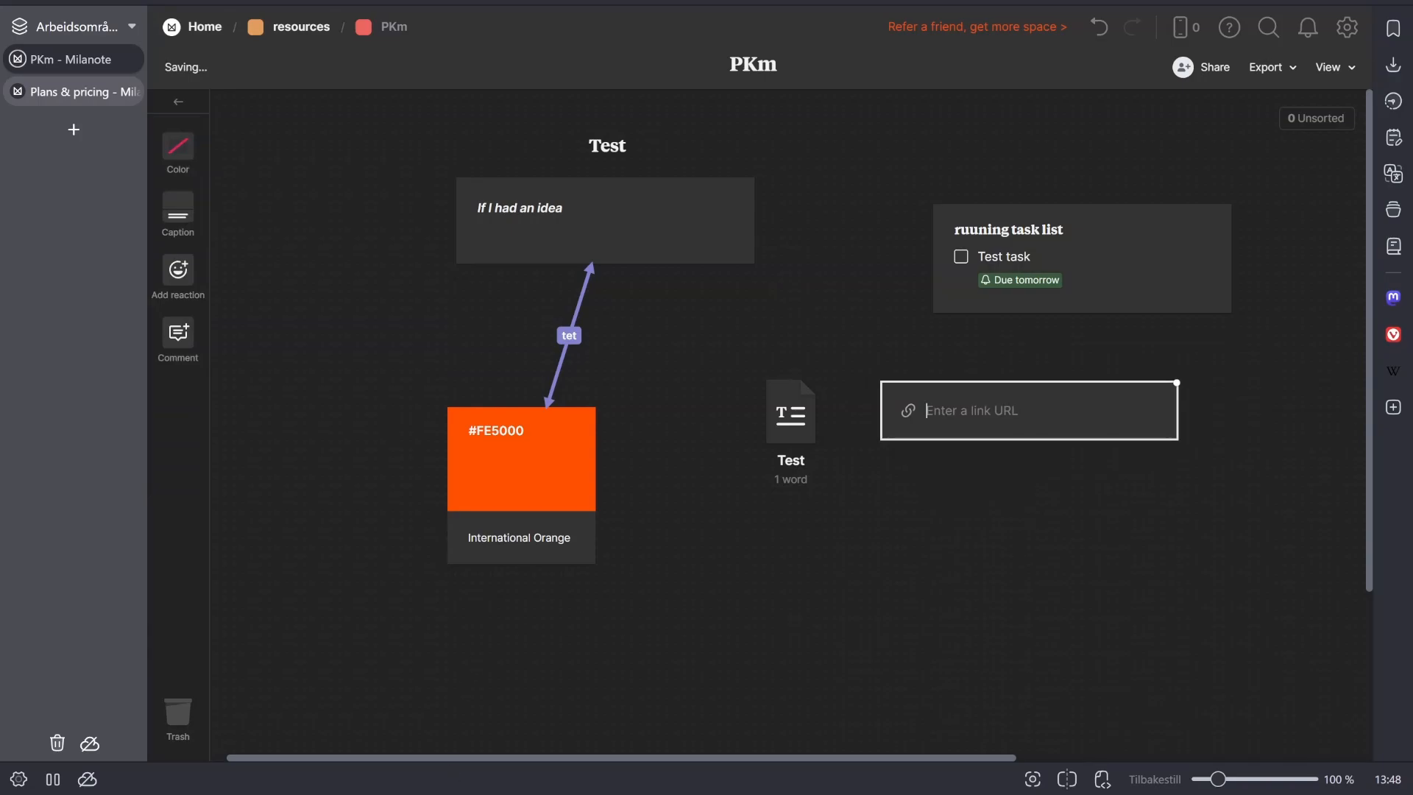